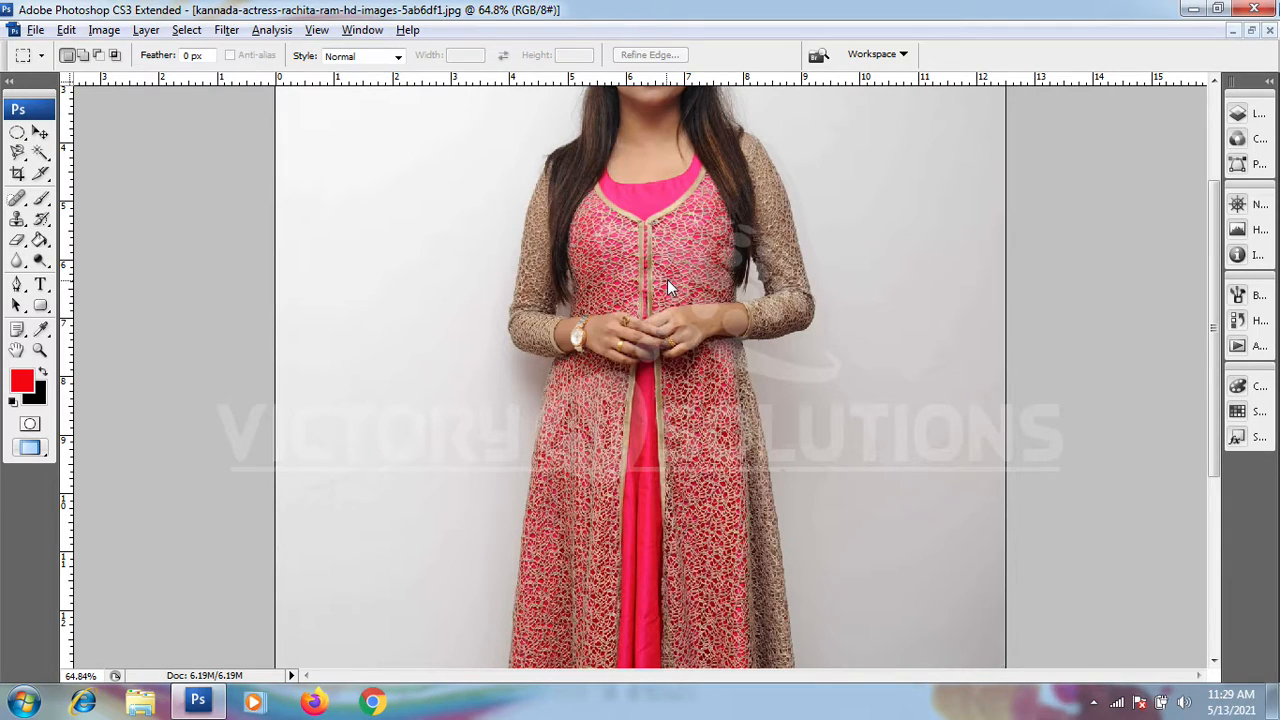
Step: Set the Pen tool to draw paths and frame the lace skirt up close
scroll(545, 468, "up", 3)
scroll(551, 468, "up", 4)
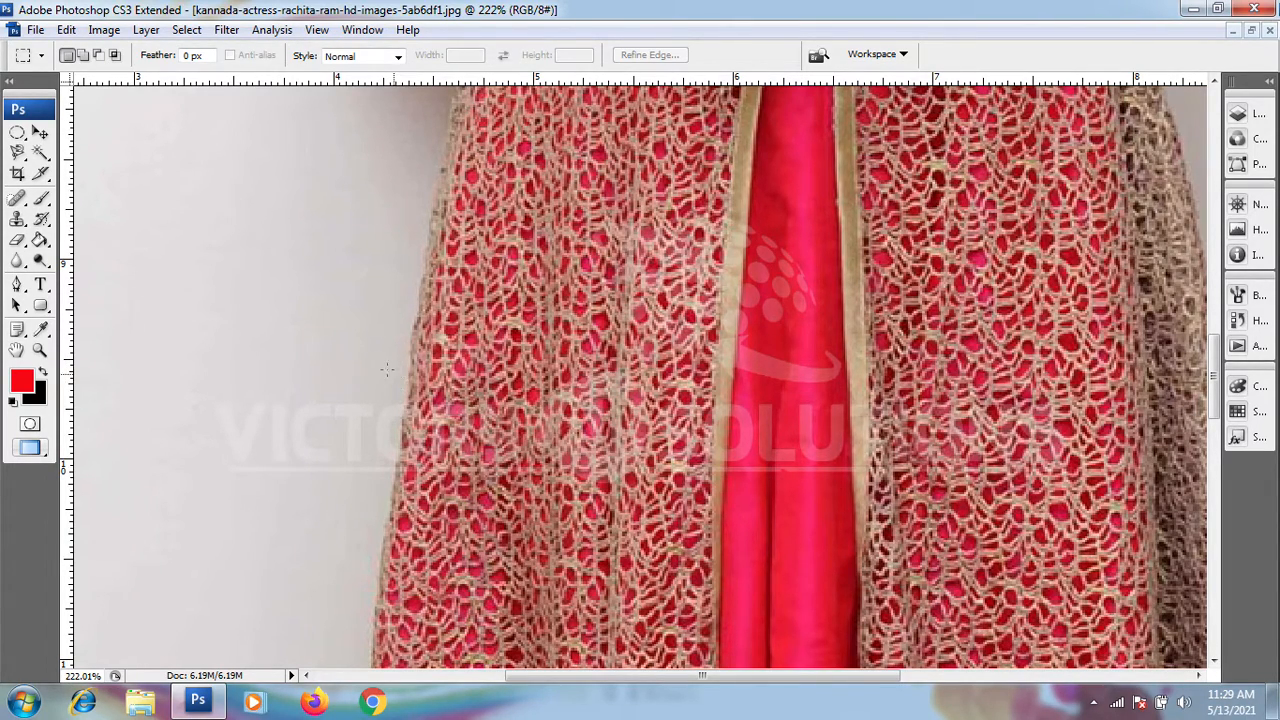
left_click(18, 285)
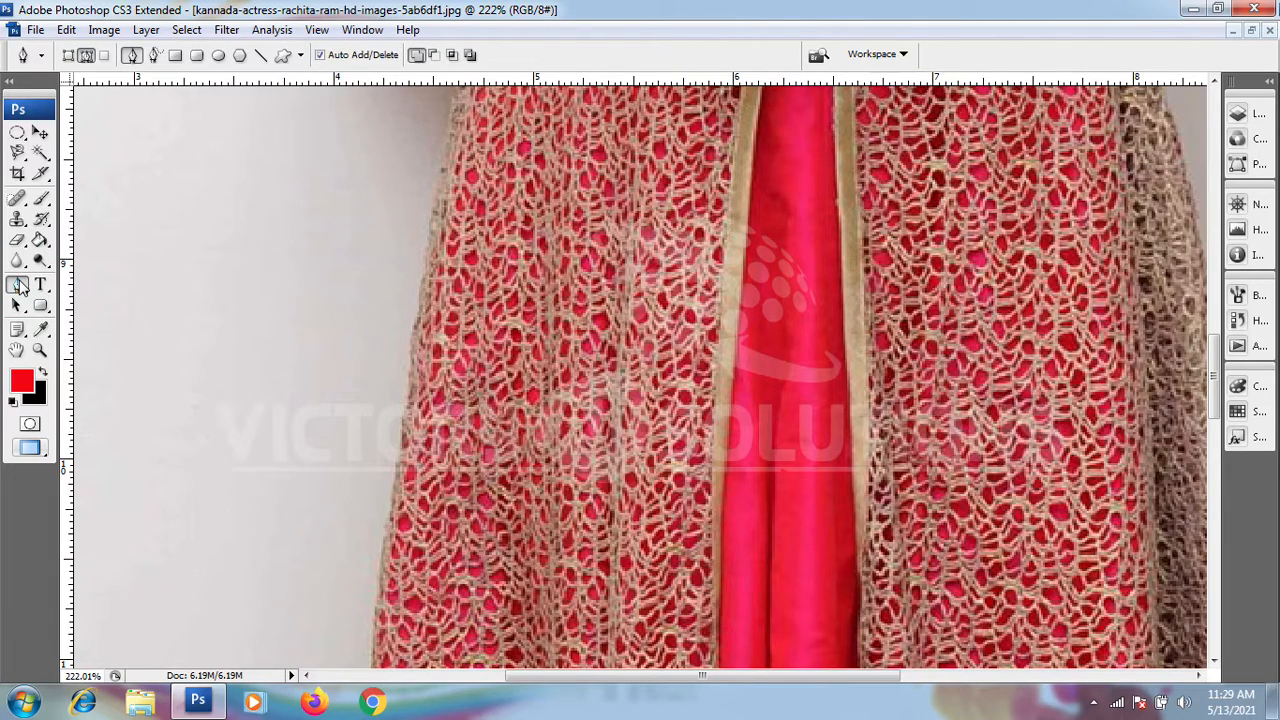
left_click(86, 57)
left_click(370, 484)
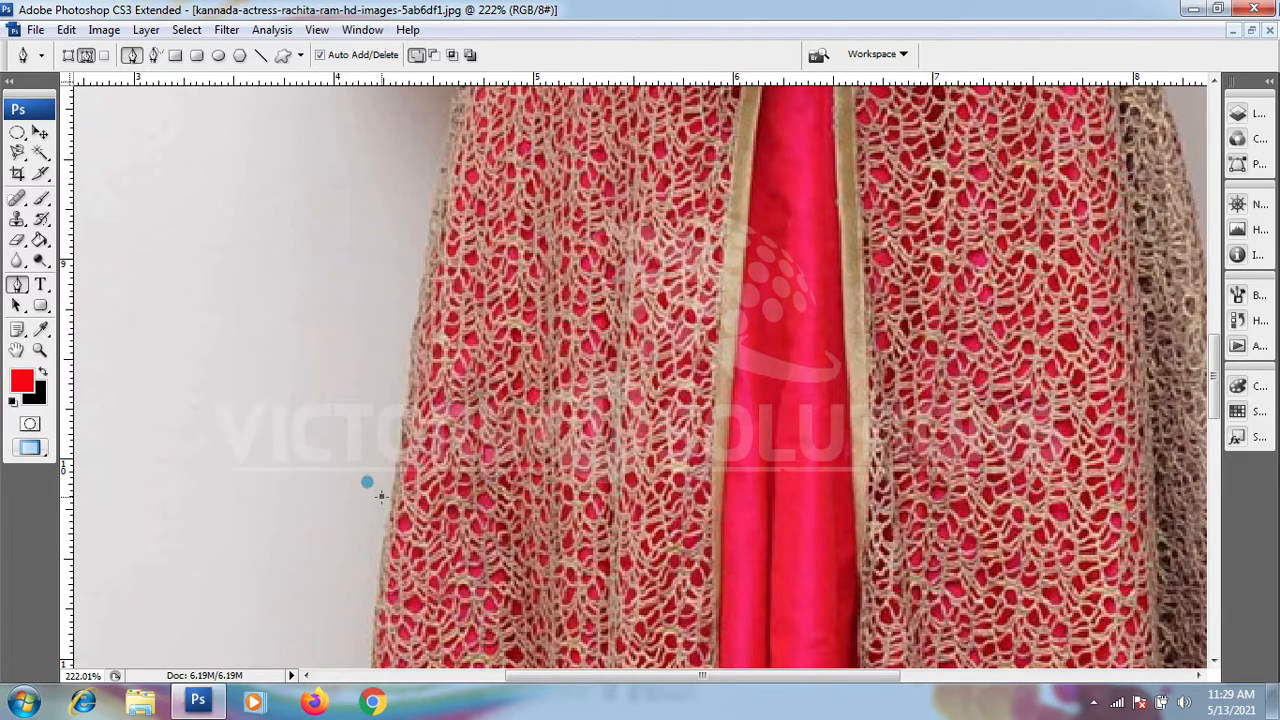
left_click_drag(396, 425, 396, 386)
left_click(404, 333)
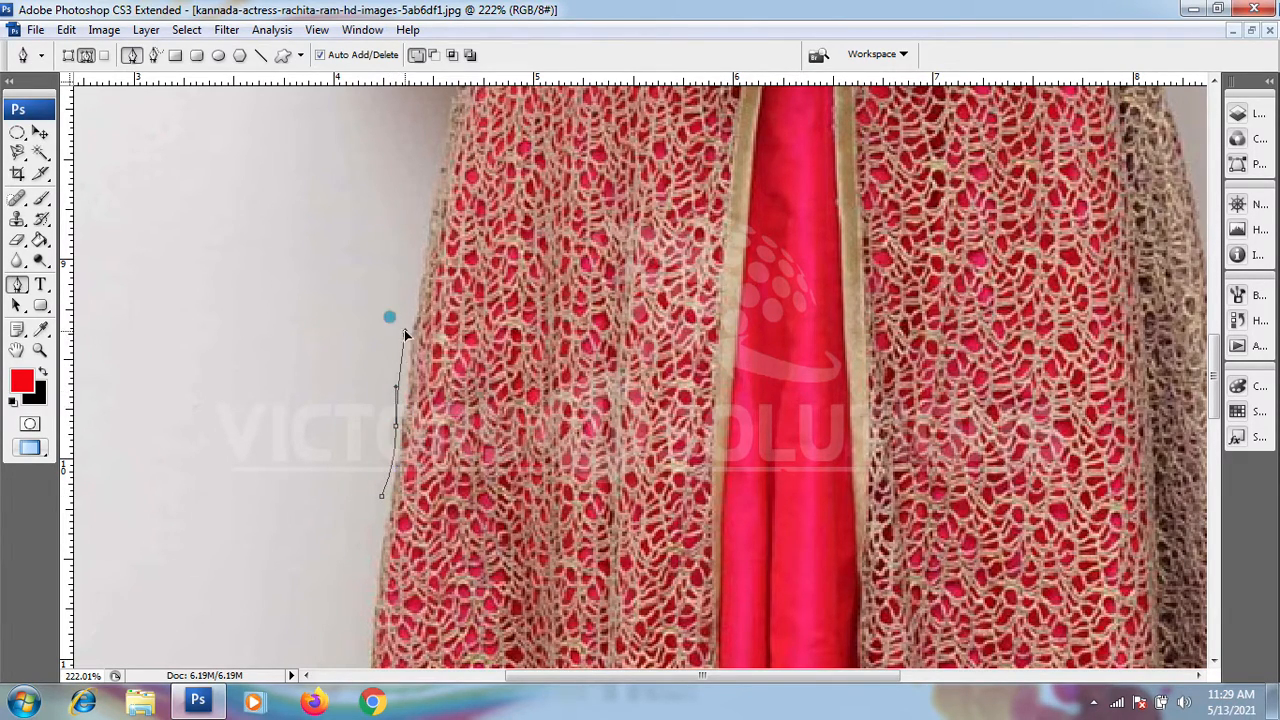
left_click_drag(414, 234, 421, 218)
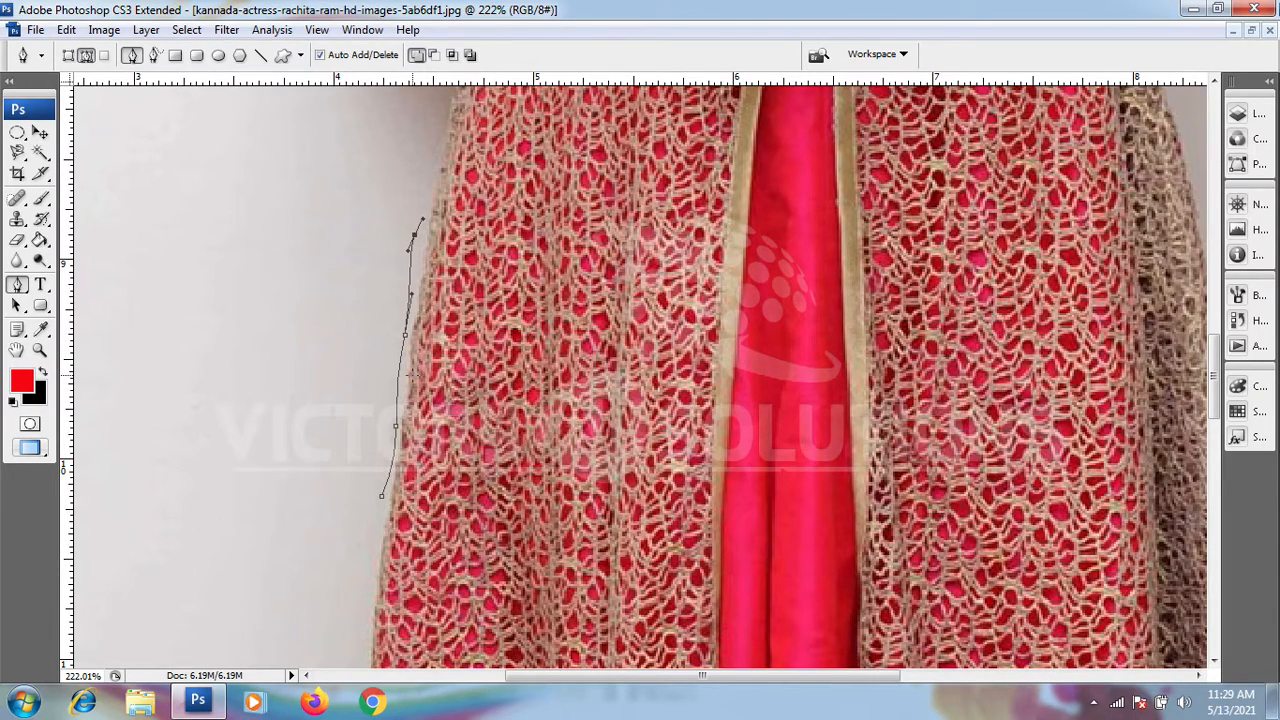
key("Delete")
key("Delete")
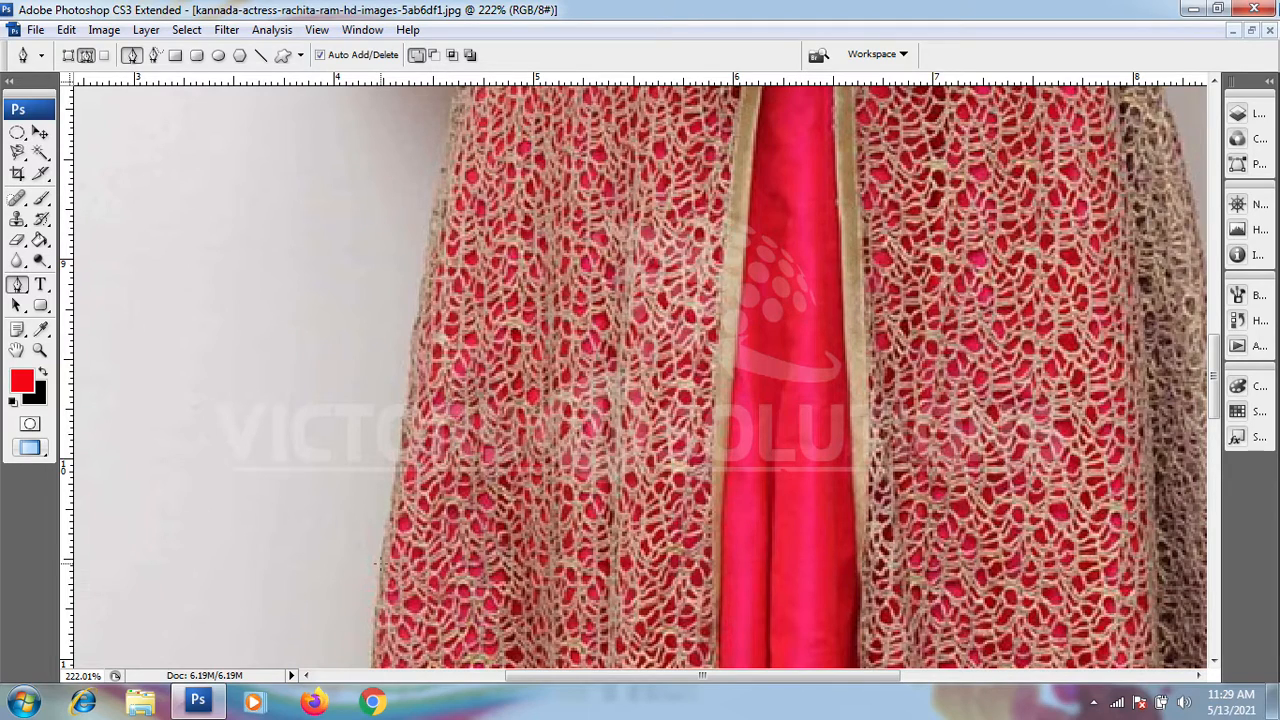
scroll(375, 570, "up", 3)
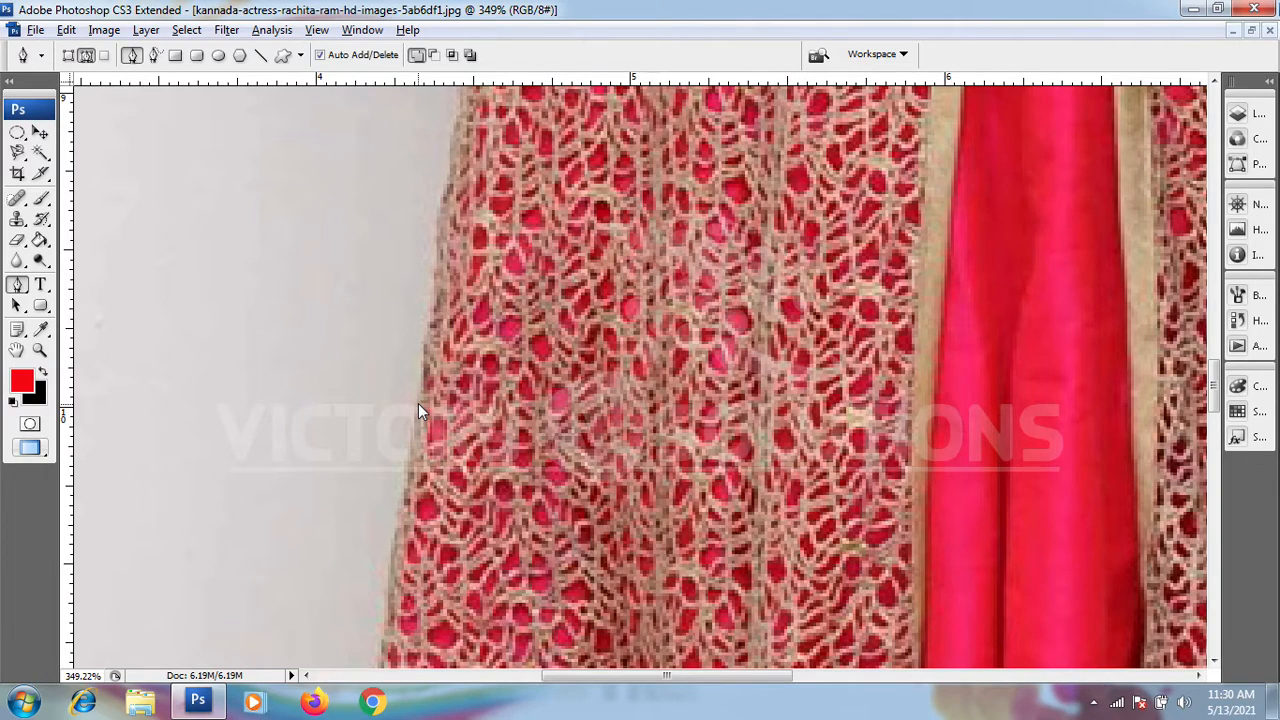
left_click_drag(398, 461, 417, 368)
left_click(410, 478)
left_click_drag(426, 399, 440, 341)
scroll(430, 372, "up", 1)
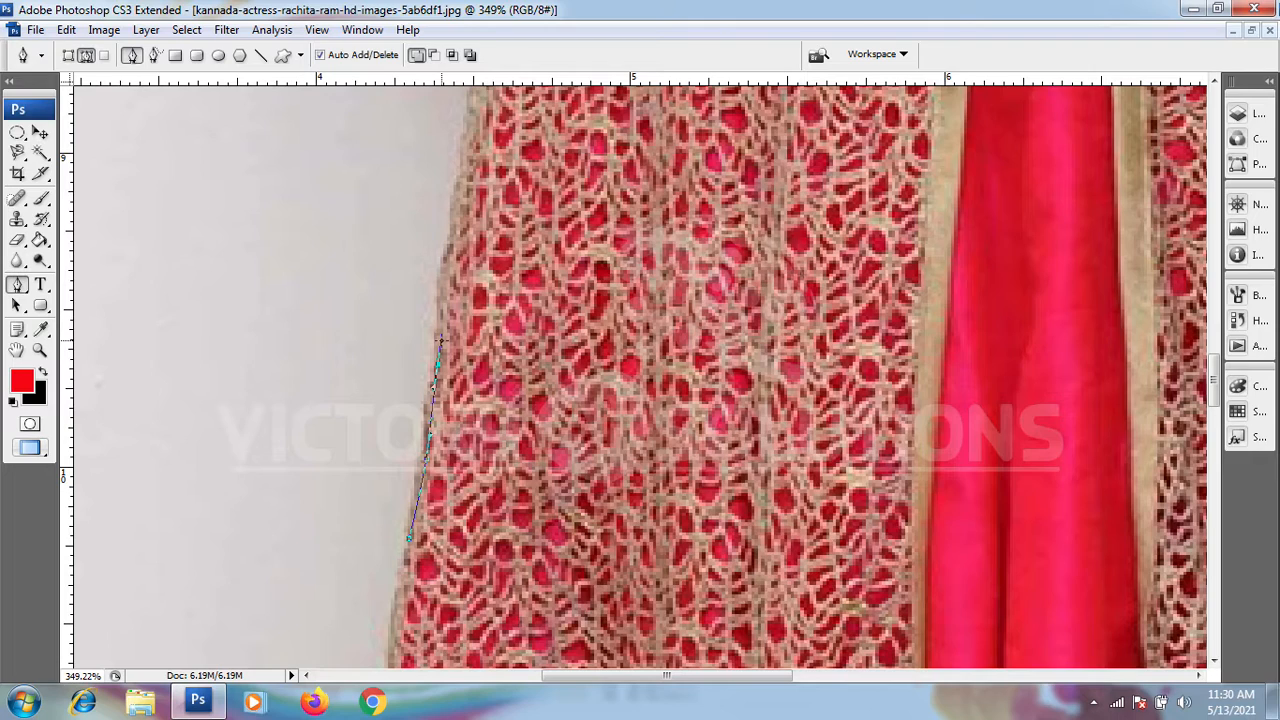
key("Delete")
key("Delete")
Step: Start a path just above the lace hem and trace up the lower part of the skirt's left edge
scroll(440, 340, "down", 5)
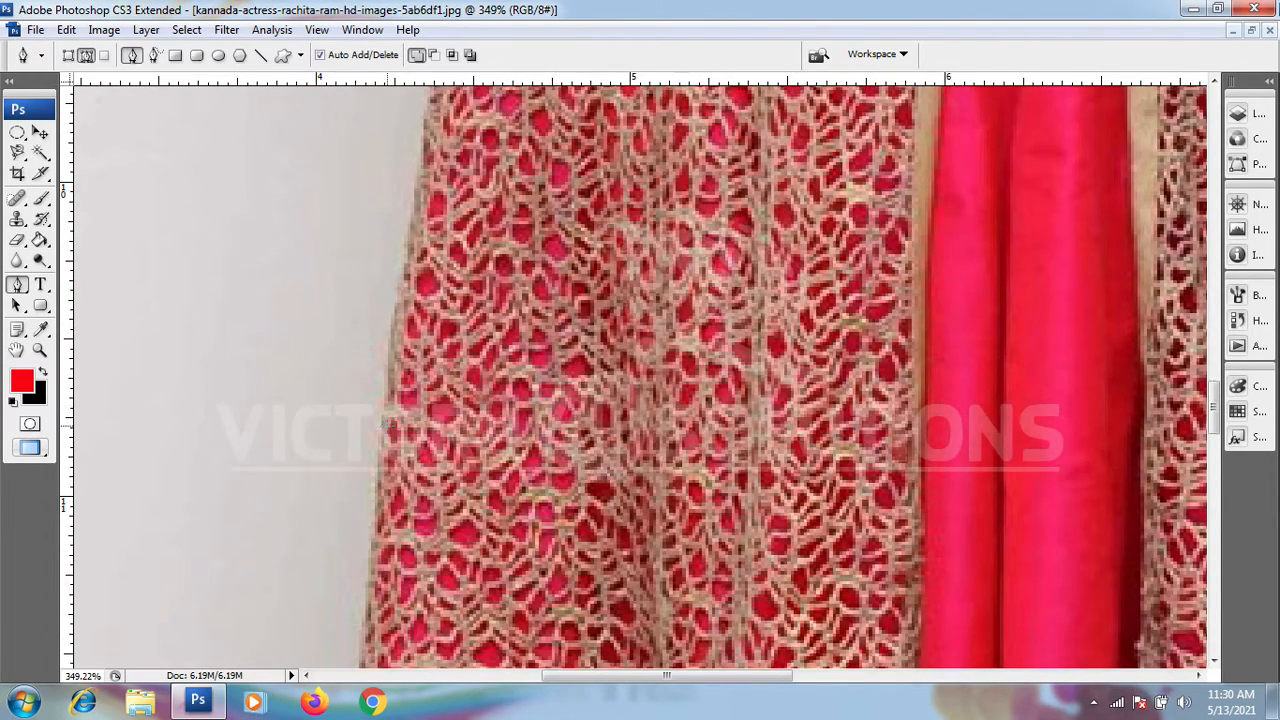
scroll(420, 395, "down", 5)
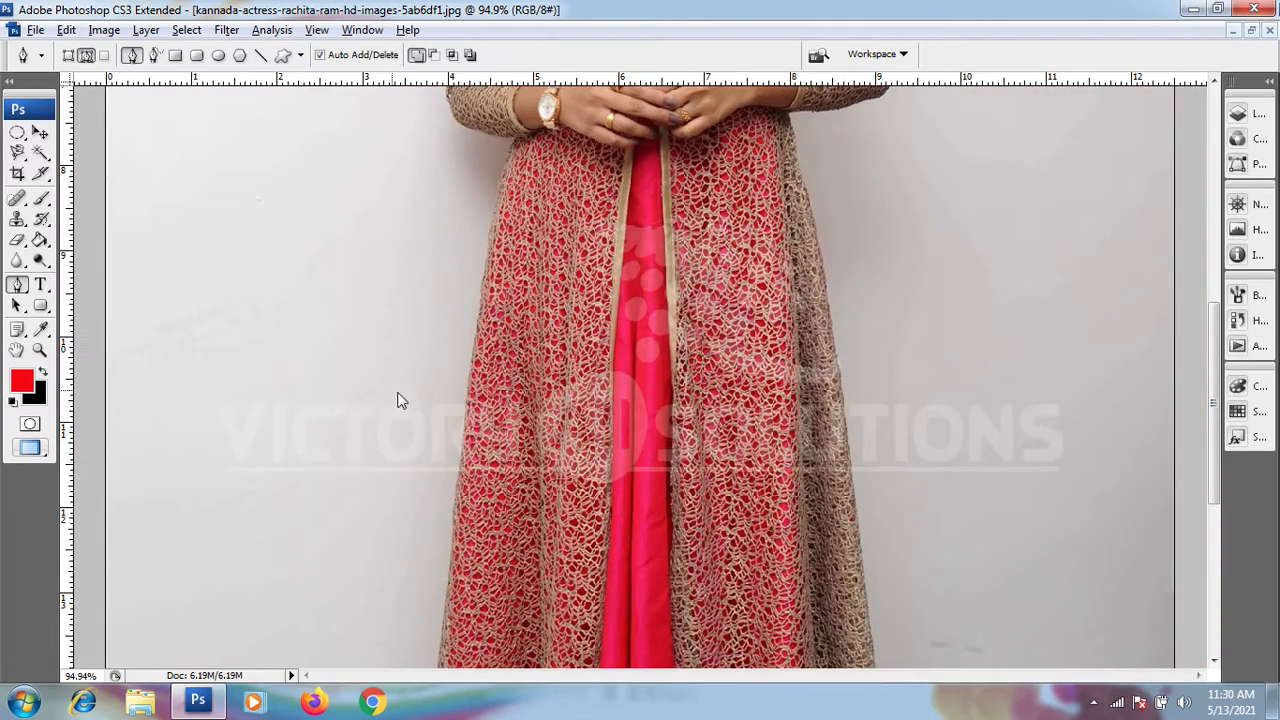
scroll(452, 383, "down", 3)
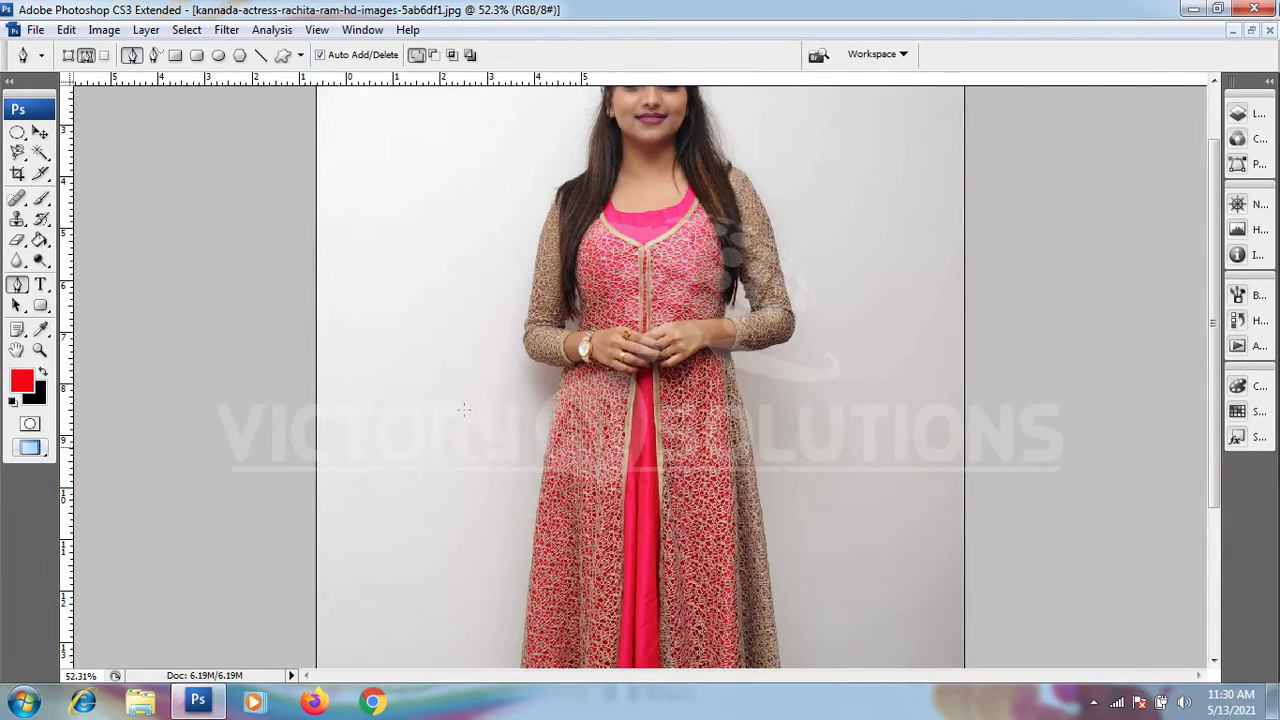
scroll(503, 325, "up", 4)
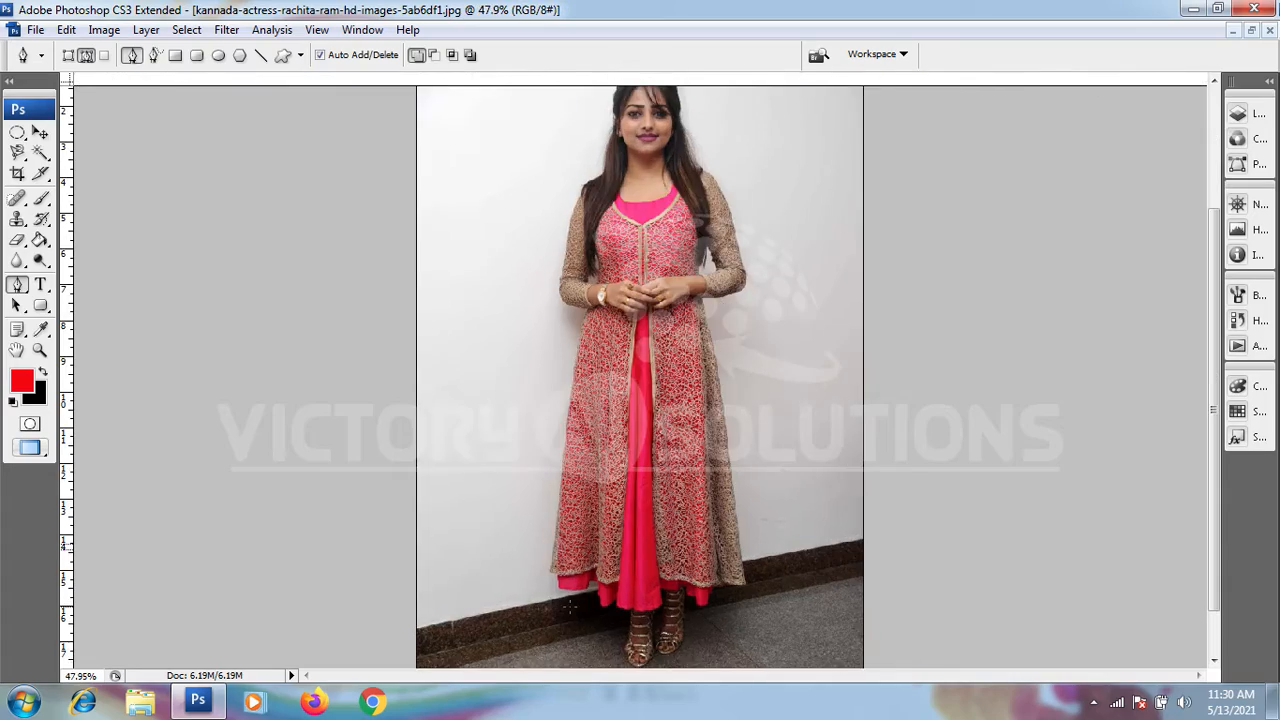
scroll(384, 470, "up", 4)
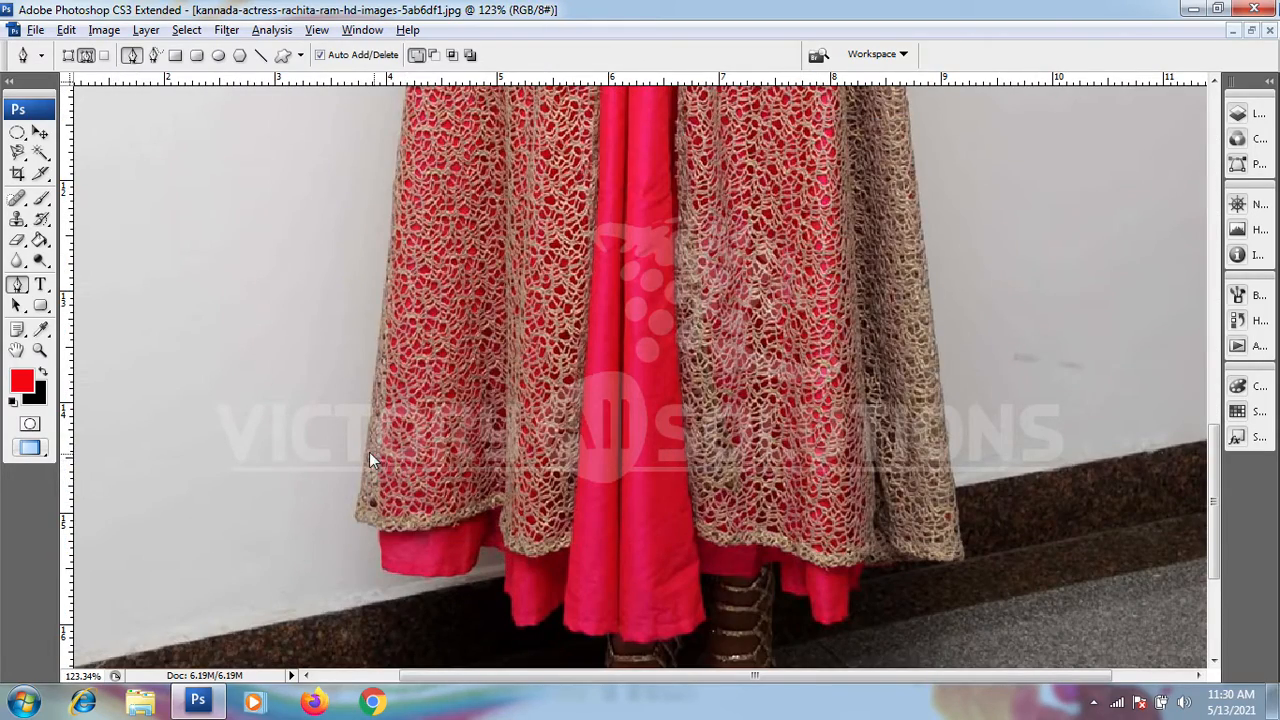
scroll(360, 450, "up", 2)
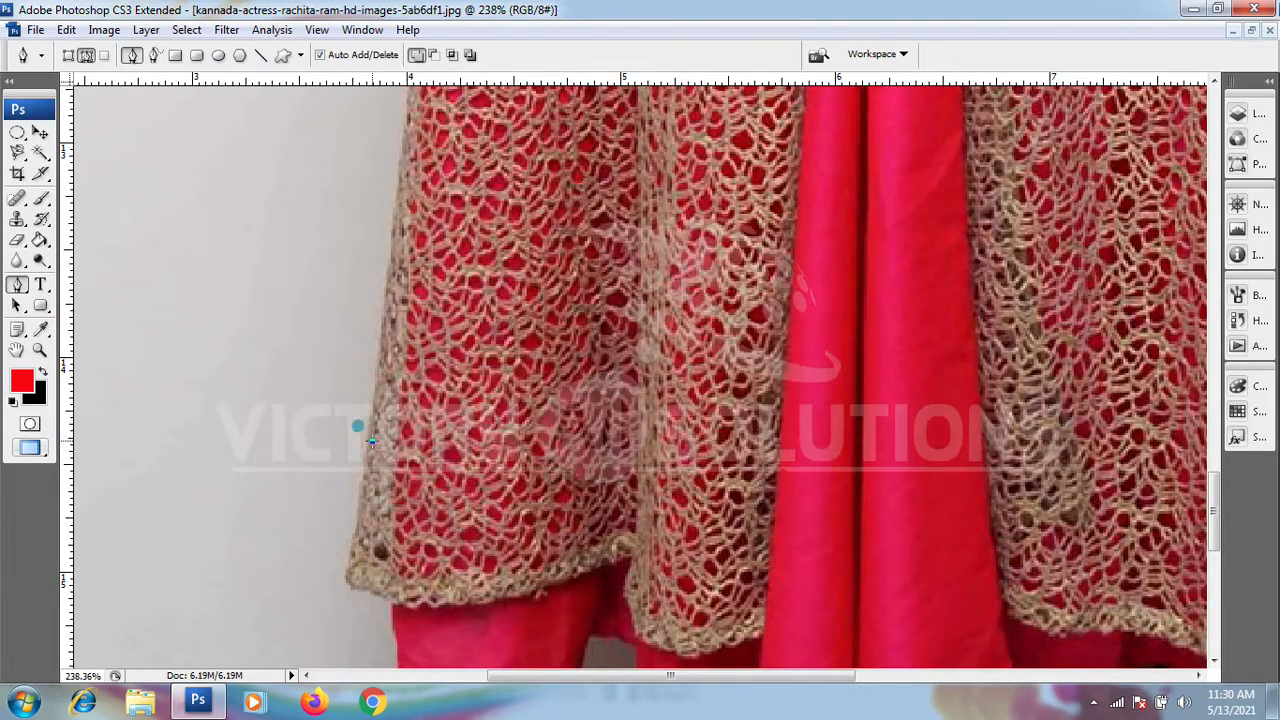
left_click_drag(390, 280, 394, 241)
left_click_drag(417, 340, 395, 539)
left_click_drag(392, 262, 399, 208)
left_click_drag(545, 215, 495, 459)
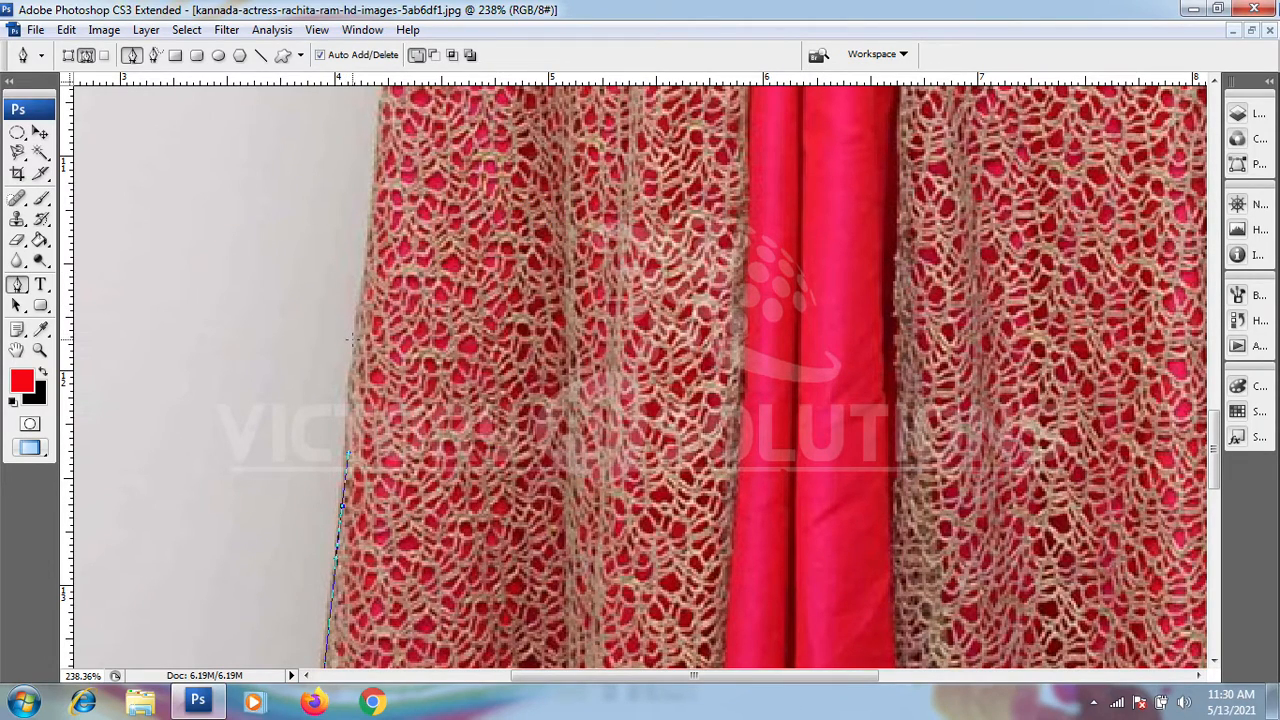
Step: Continue the path along the skirt's upper left edge to just below the sleeve cuff
left_click_drag(355, 340, 420, 451)
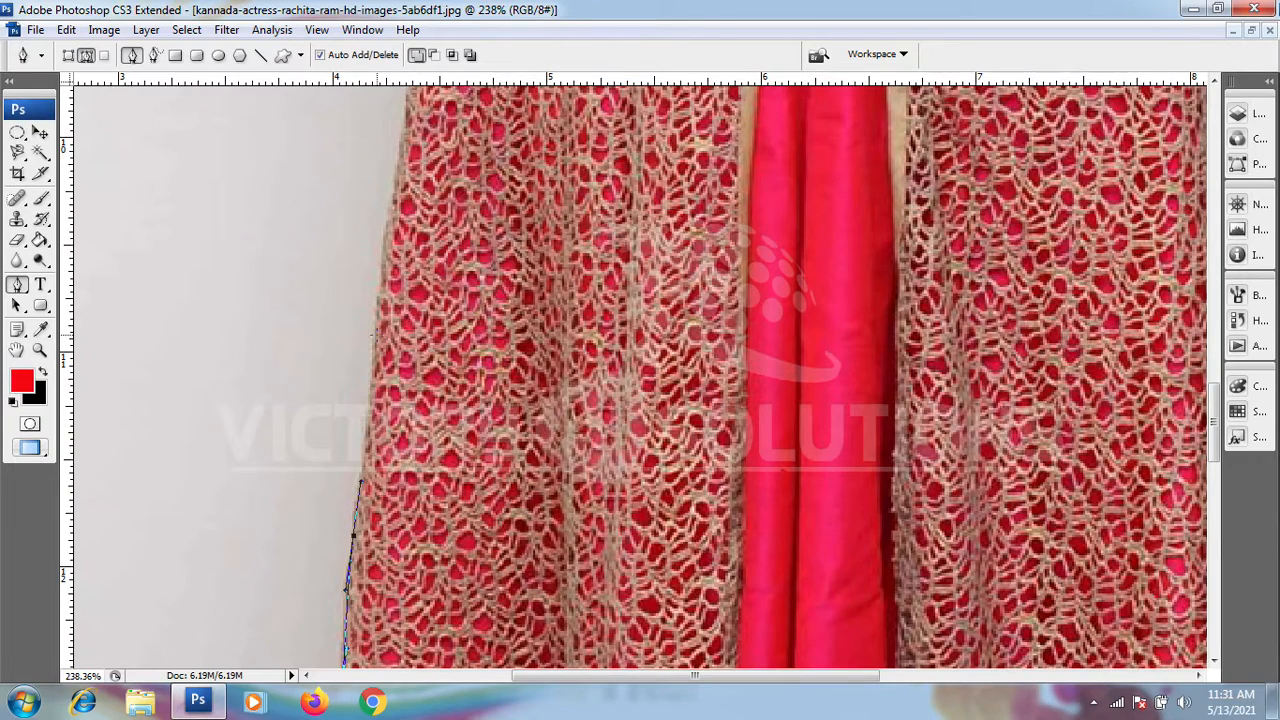
left_click_drag(442, 259, 398, 228)
left_click_drag(543, 229, 496, 525)
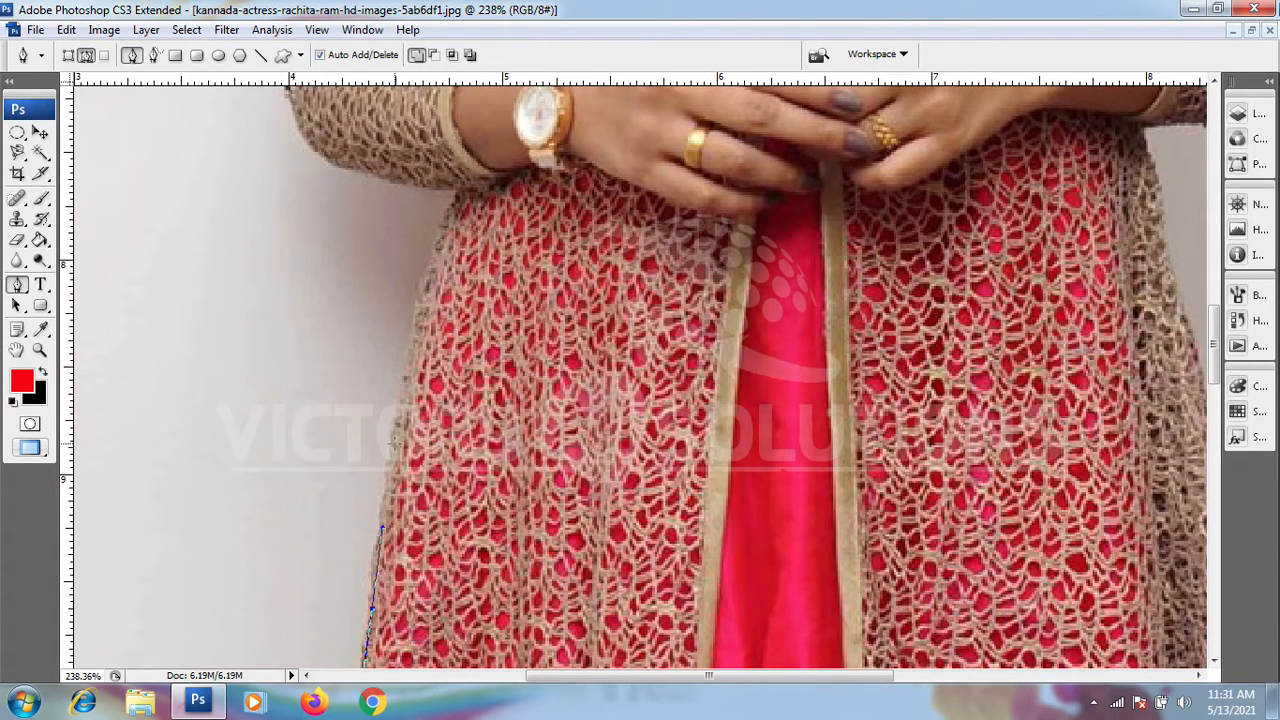
left_click_drag(393, 437, 406, 356)
left_click_drag(421, 297, 438, 375)
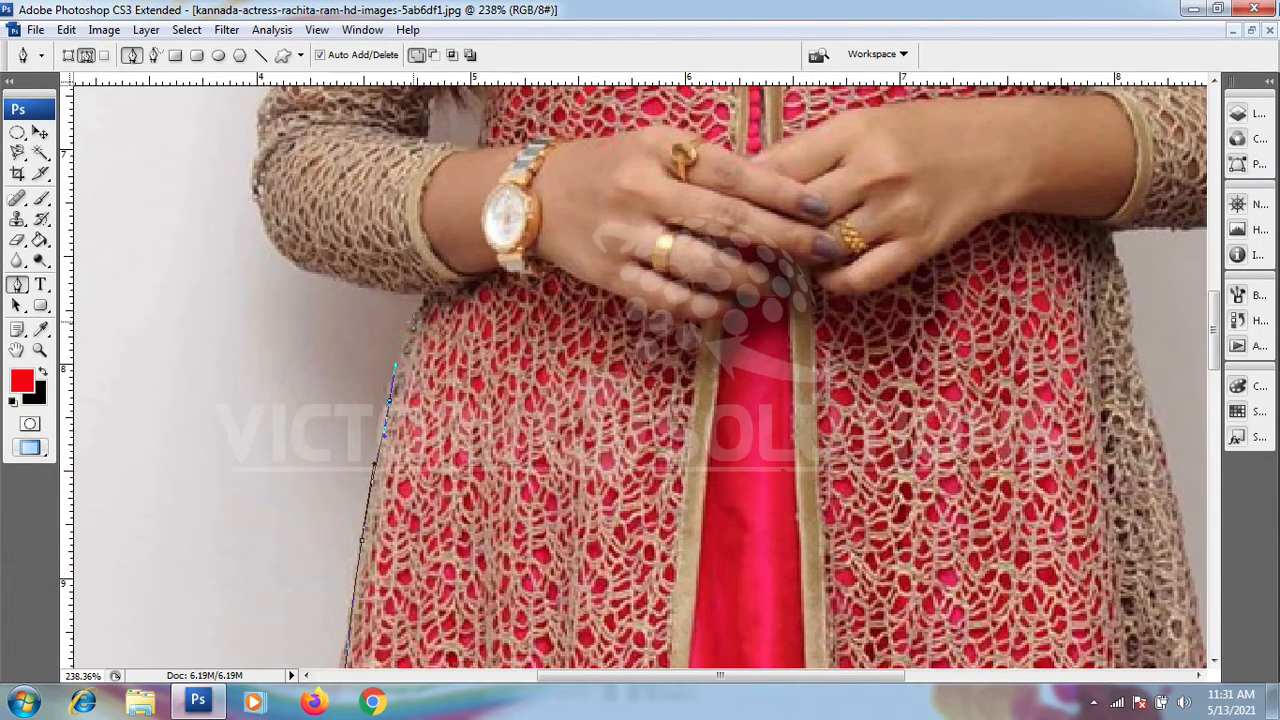
Step: Trace the path from the waist along the underside of the left forearm sleeve and around the elbow
left_click_drag(428, 296, 428, 362)
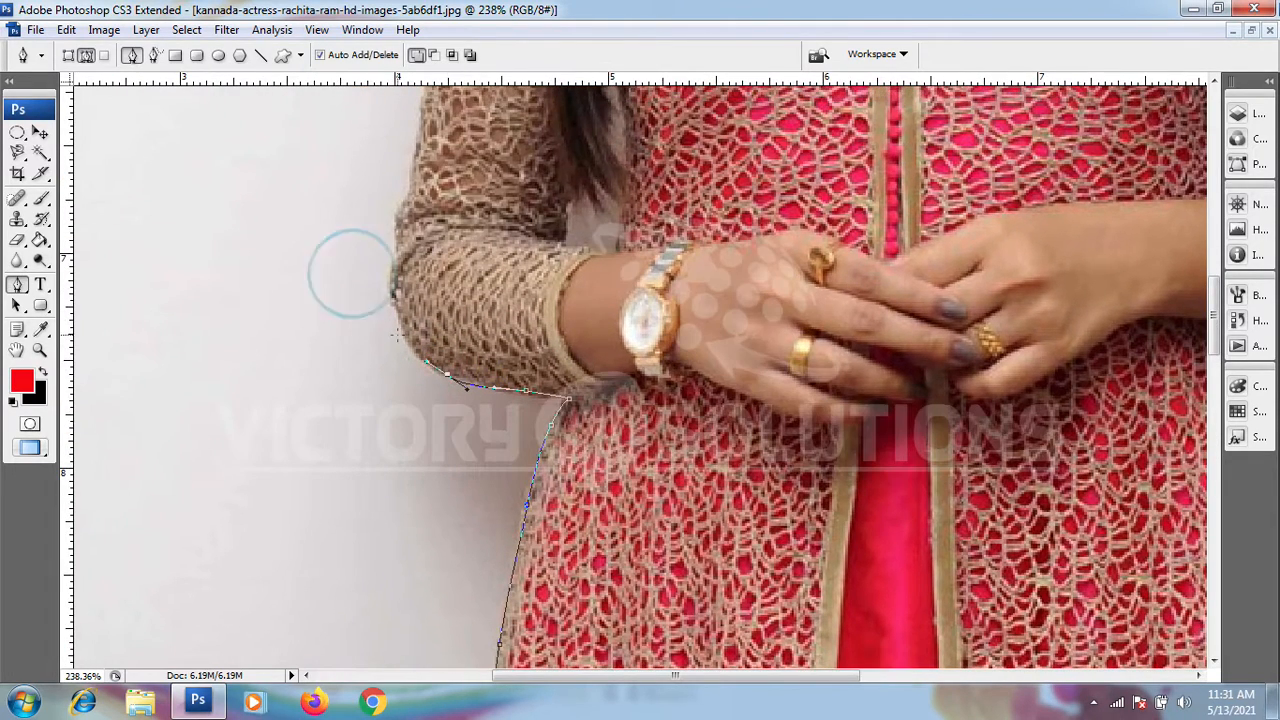
left_click_drag(400, 320, 411, 322)
left_click(392, 288)
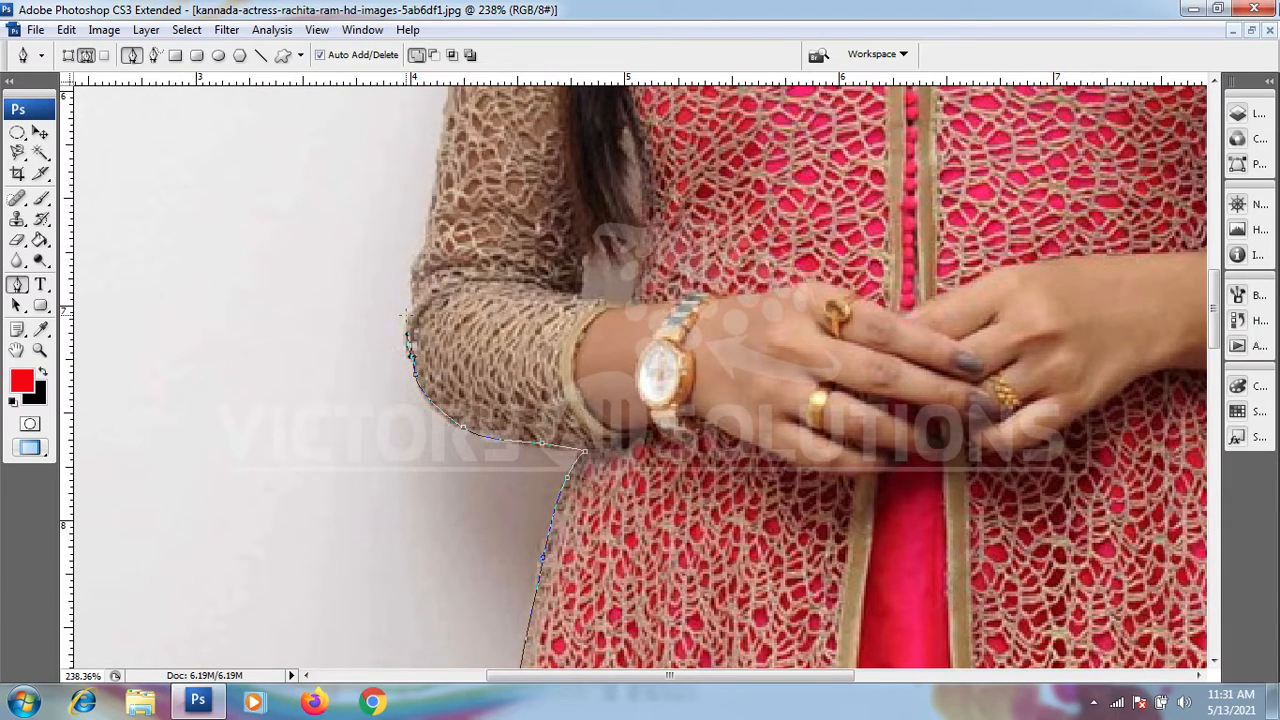
left_click(408, 312)
left_click(414, 279)
Step: Extend the path up the outer edge of the left sleeve and over the hair on the shoulder
left_click_drag(391, 263, 452, 420)
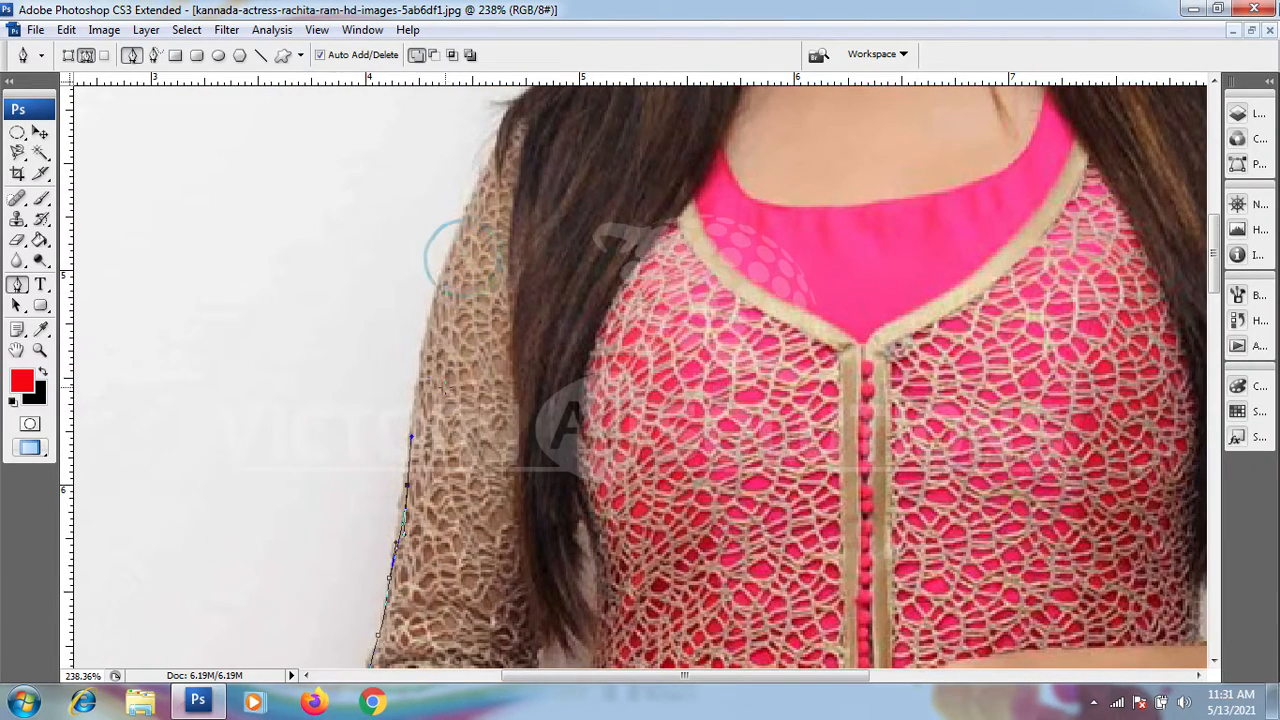
left_click_drag(424, 351, 452, 436)
left_click_drag(439, 376, 453, 348)
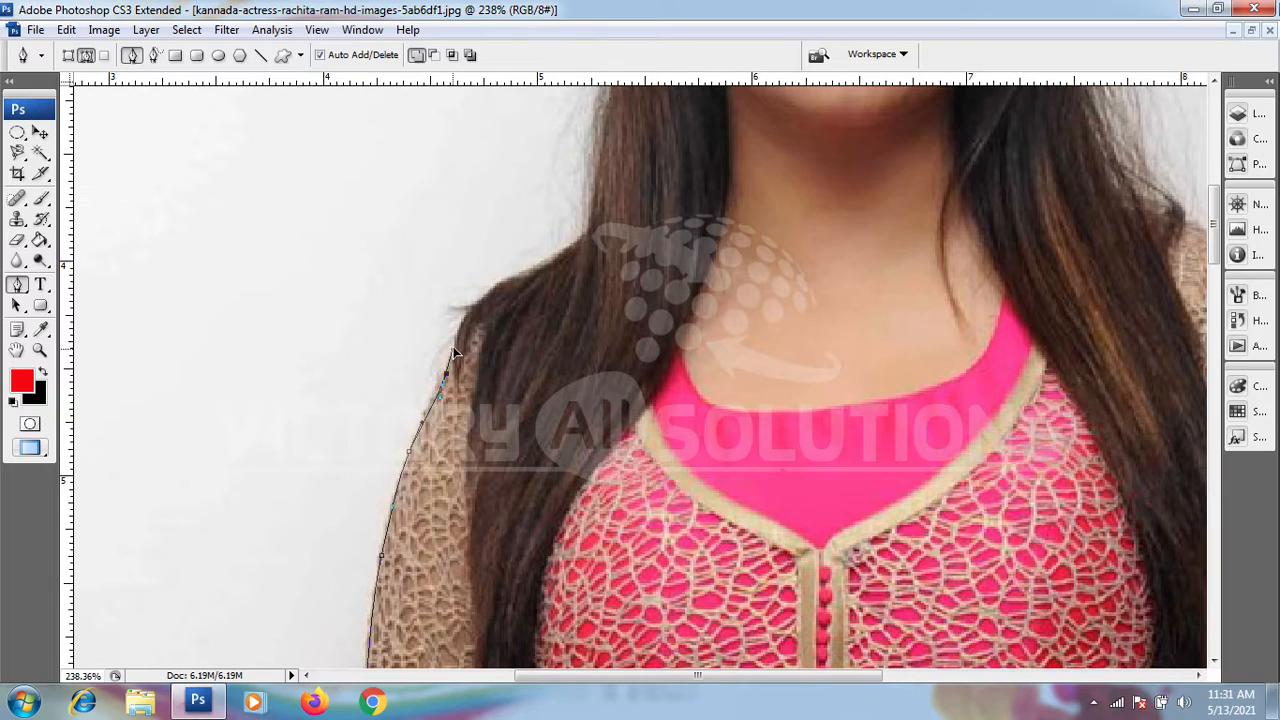
left_click_drag(491, 300, 457, 375)
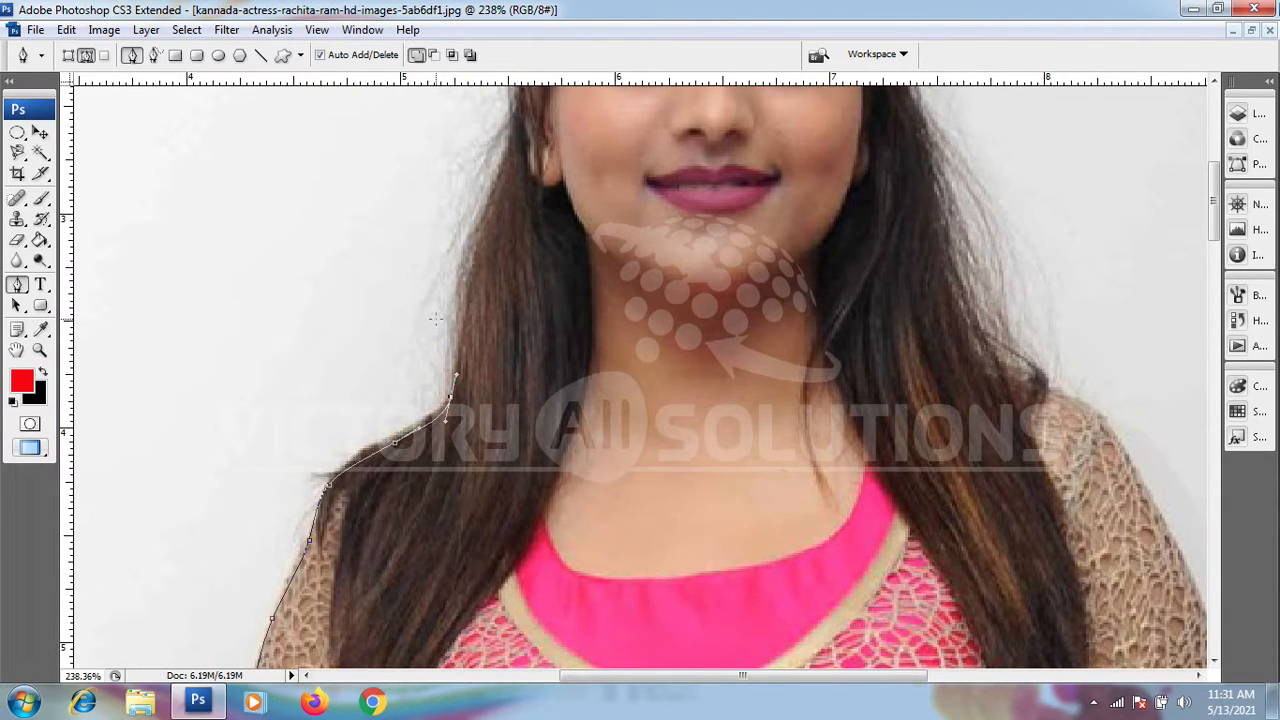
Step: Trace the path up the left edge of the hair beside the neck to ear height
left_click_drag(488, 322, 490, 336)
left_click(457, 341)
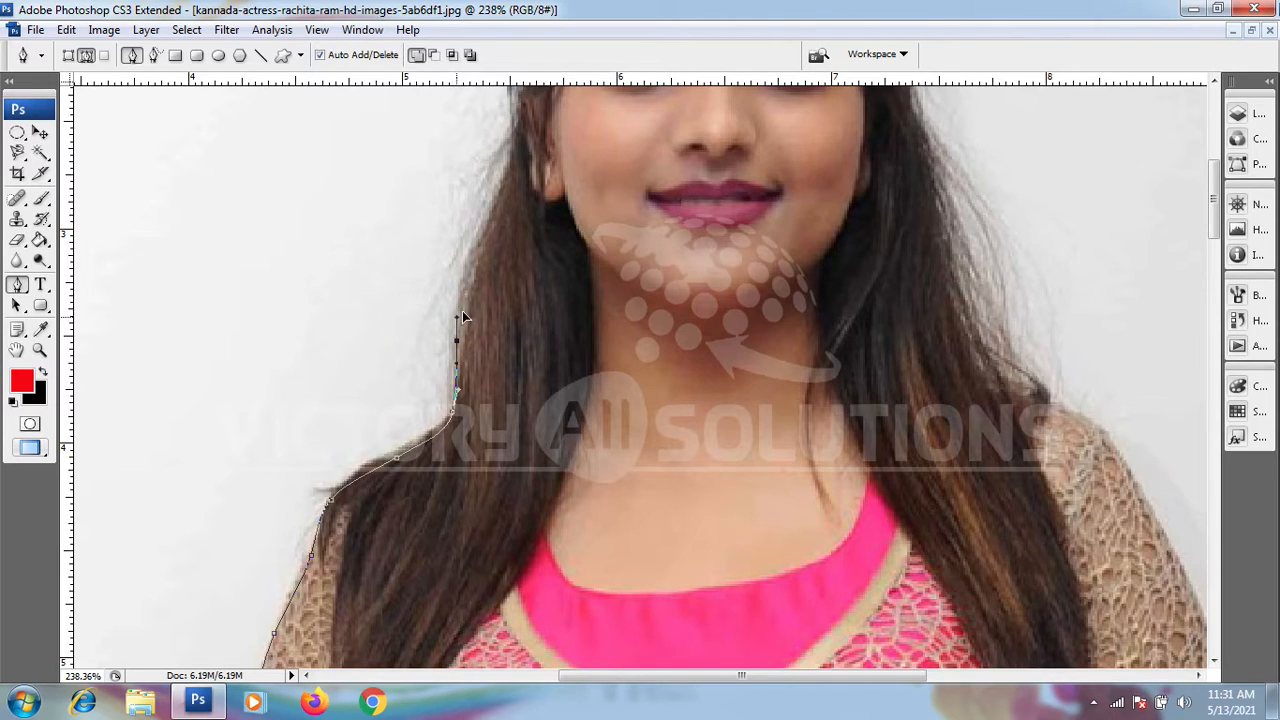
left_click_drag(456, 317, 433, 412)
left_click(450, 352)
left_click_drag(477, 323, 451, 413)
left_click(460, 356)
left_click_drag(463, 343, 437, 400)
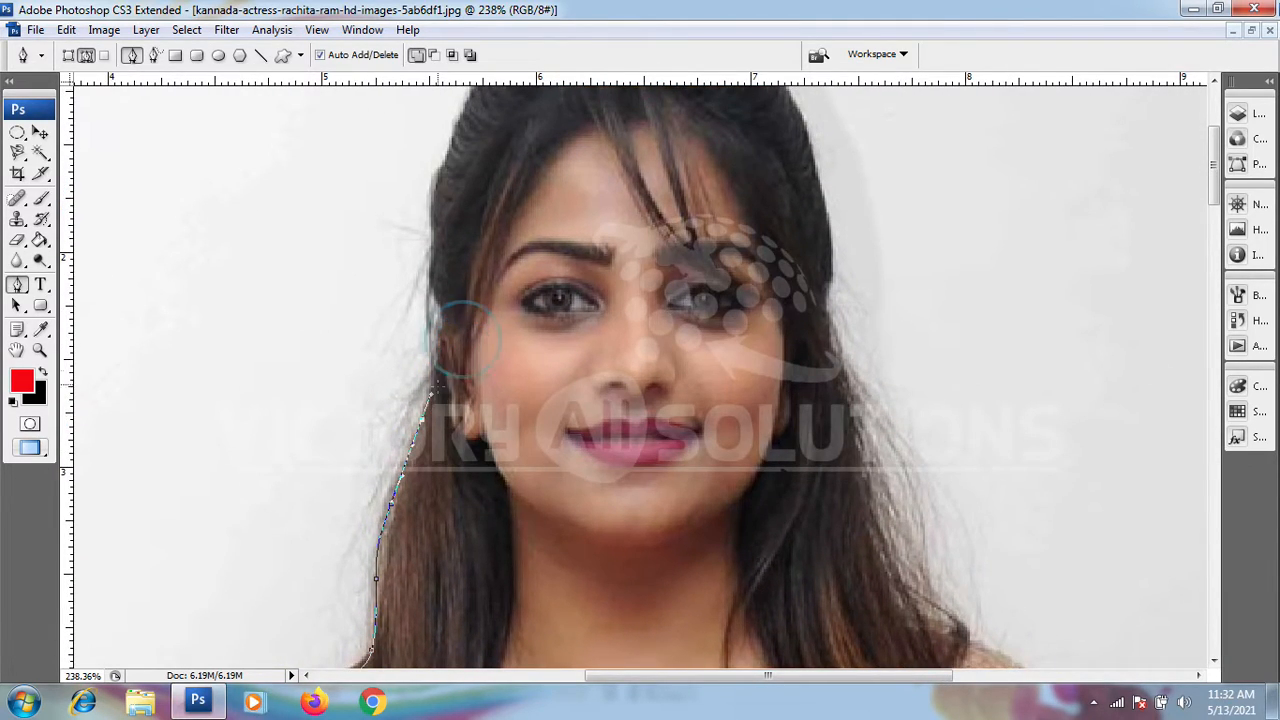
Step: Continue the path along the hair's left edge from the ear past the temple
left_click(438, 338)
left_click_drag(442, 326, 438, 430)
left_click(425, 354)
left_click(408, 348)
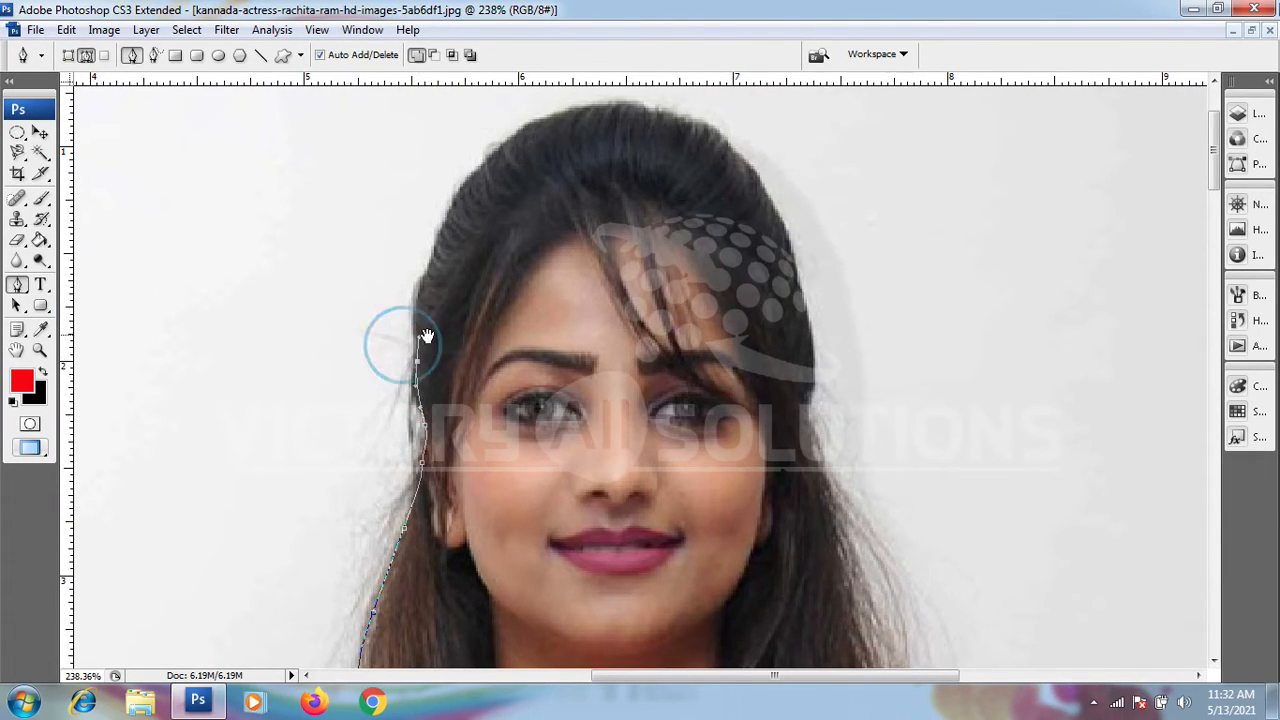
left_click_drag(423, 337, 423, 414)
left_click(400, 366)
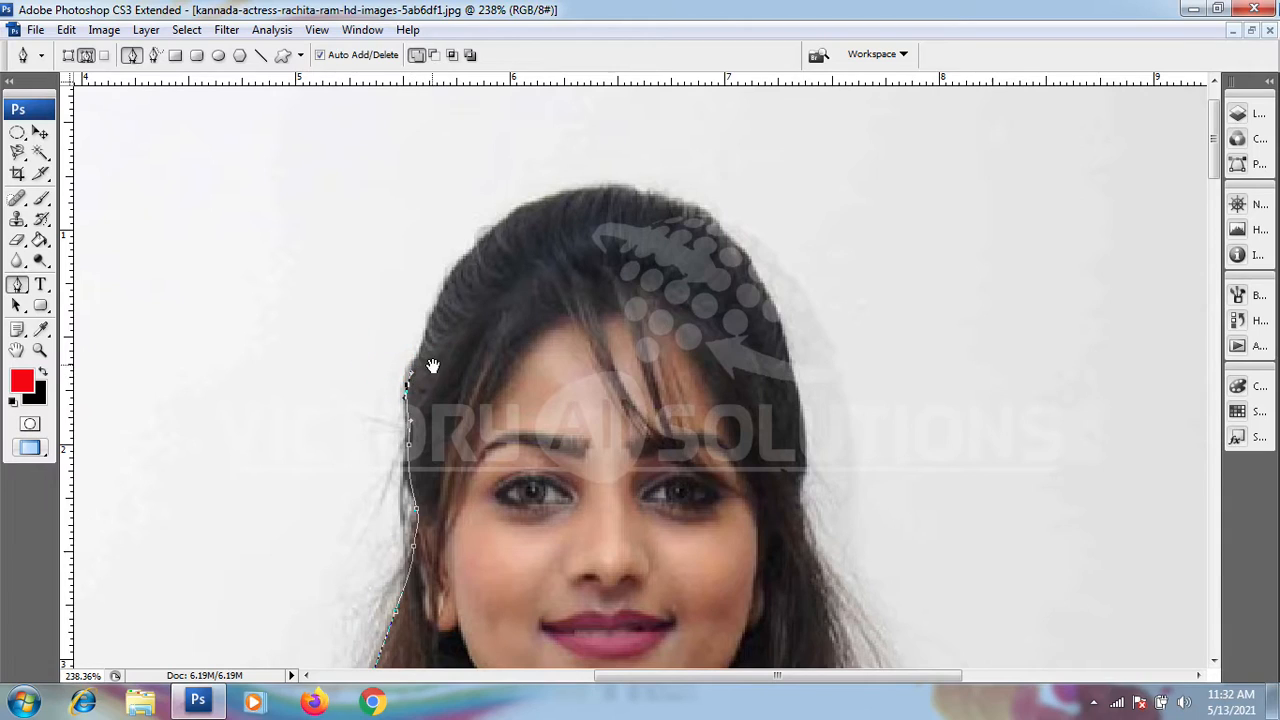
Step: Curve the path along the upper left hairline and over the crown of the head
left_click_drag(426, 357, 421, 408)
left_click(402, 358)
left_click(386, 329)
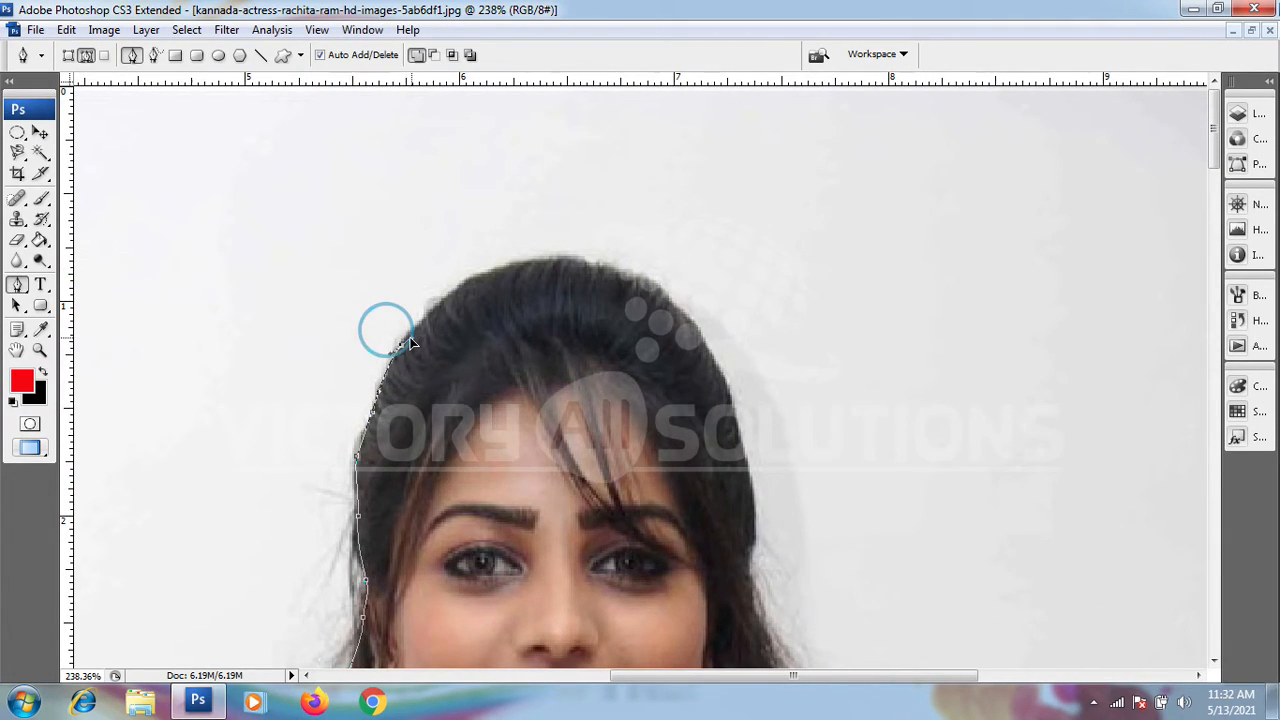
left_click_drag(440, 322, 401, 403)
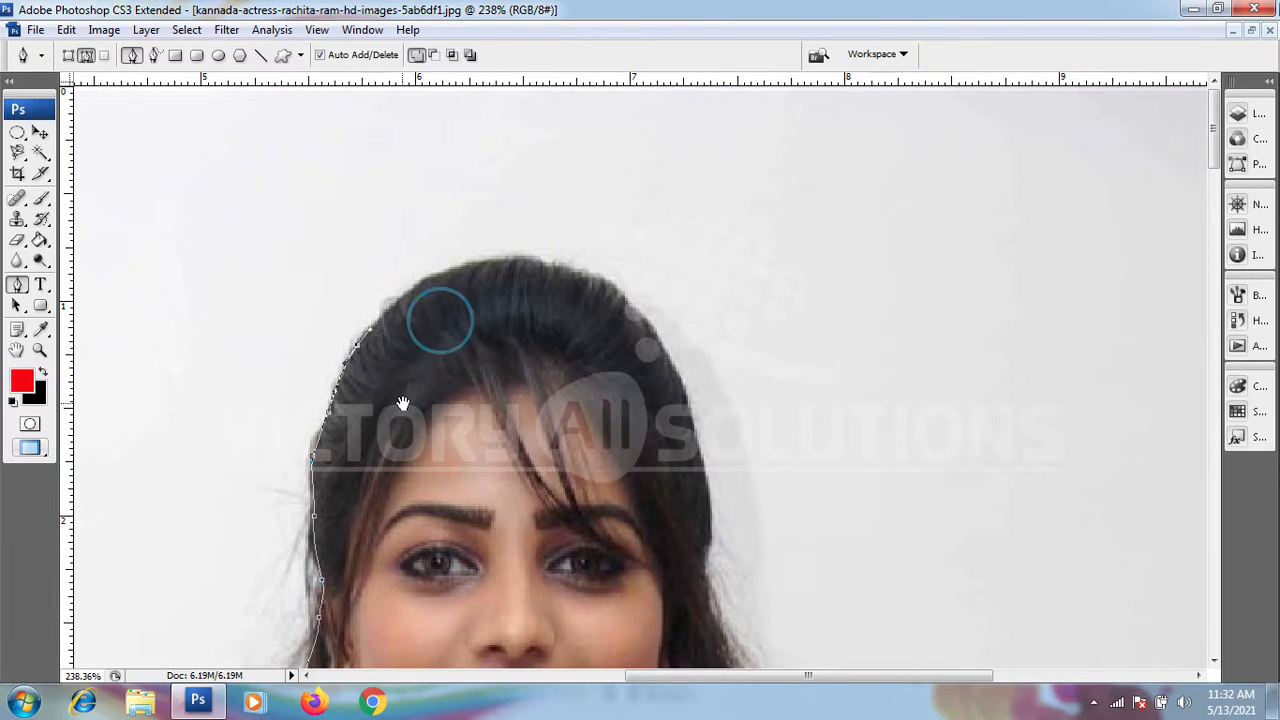
left_click(410, 295)
left_click_drag(427, 285, 377, 285)
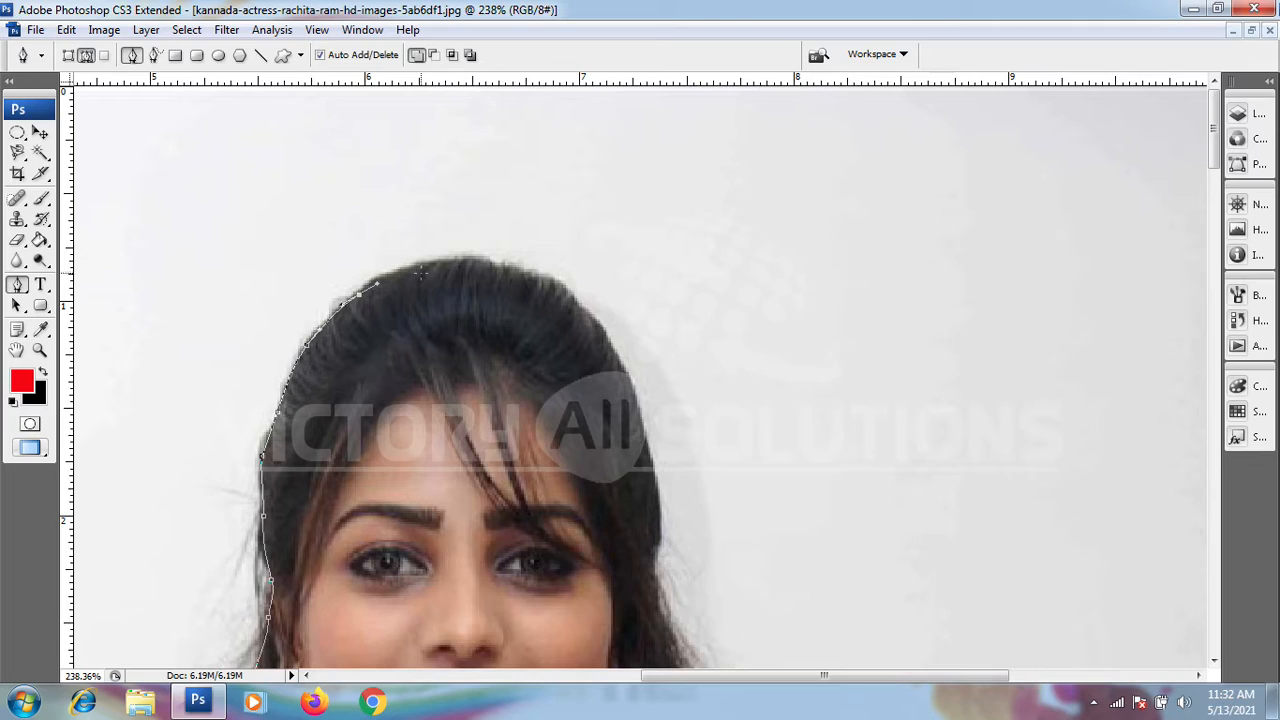
left_click_drag(431, 263, 608, 330)
Step: Trace the path down the right edge of the hair from the crown to beside the neck
scroll(591, 335, "down", 1)
left_click_drag(638, 374, 590, 212)
left_click_drag(538, 253, 543, 277)
left_click_drag(570, 274, 513, 234)
left_click_drag(541, 220, 516, 166)
left_click_drag(495, 239, 522, 191)
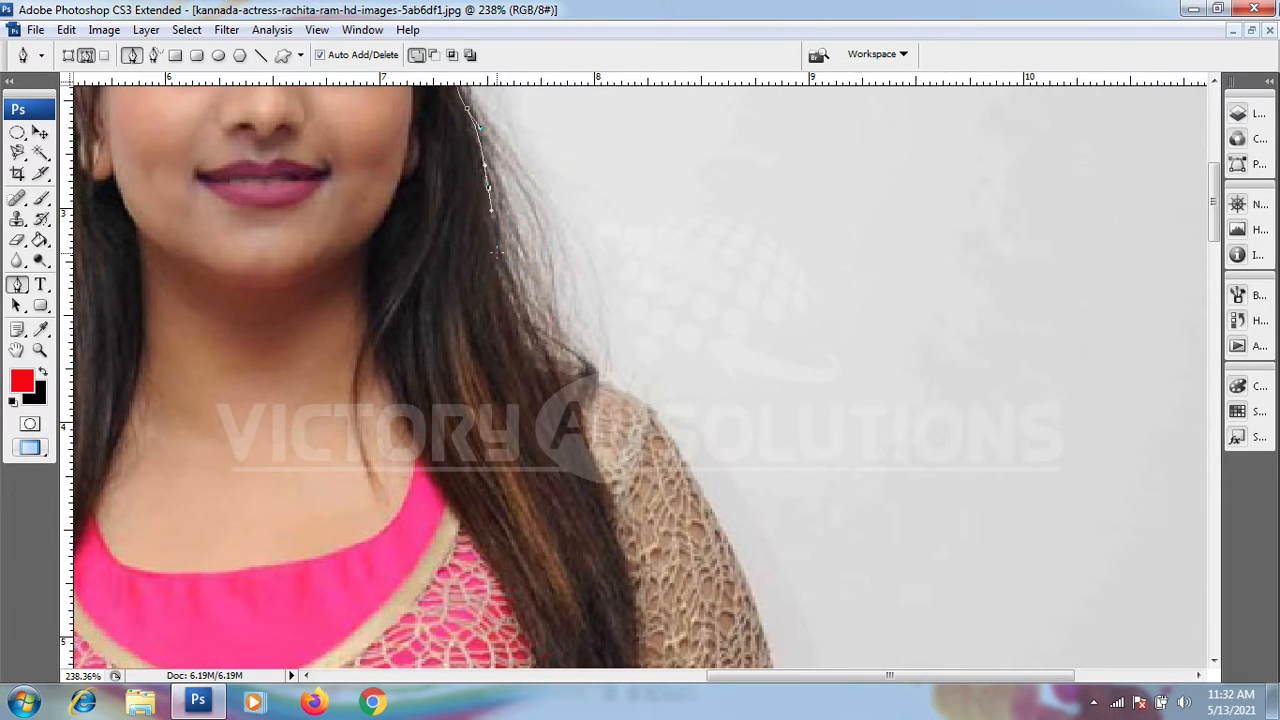
Step: Carry the path along the lower right hair, over the shoulder and down the upper right sleeve
left_click_drag(500, 264, 506, 291)
left_click_drag(519, 314, 561, 362)
left_click_drag(598, 316, 516, 246)
left_click_drag(504, 309, 521, 202)
left_click_drag(525, 266, 536, 294)
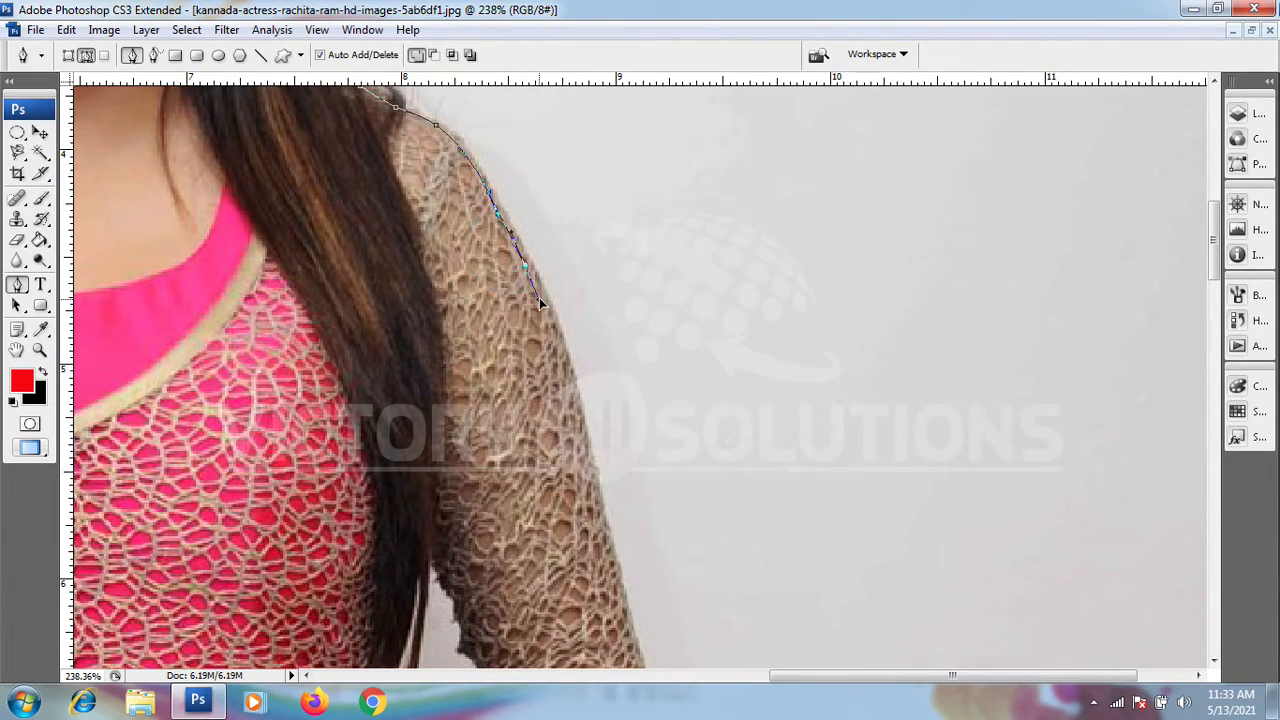
left_click_drag(620, 296, 569, 223)
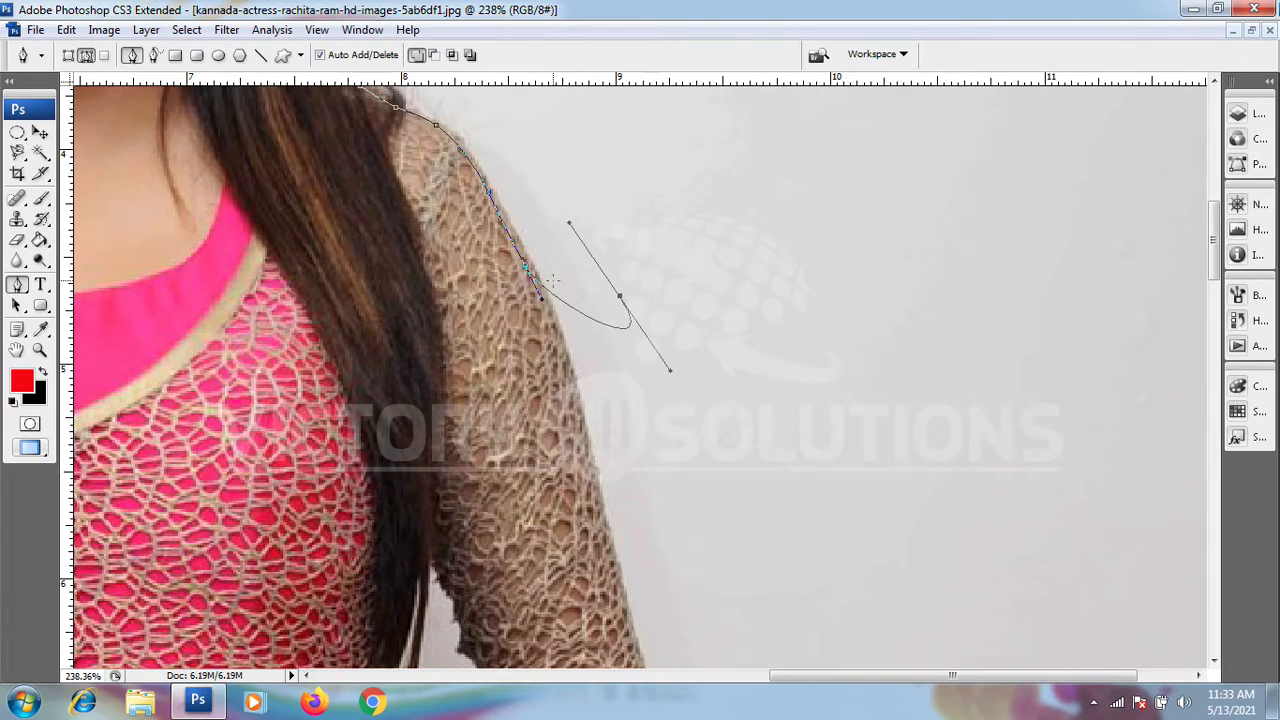
key("z")
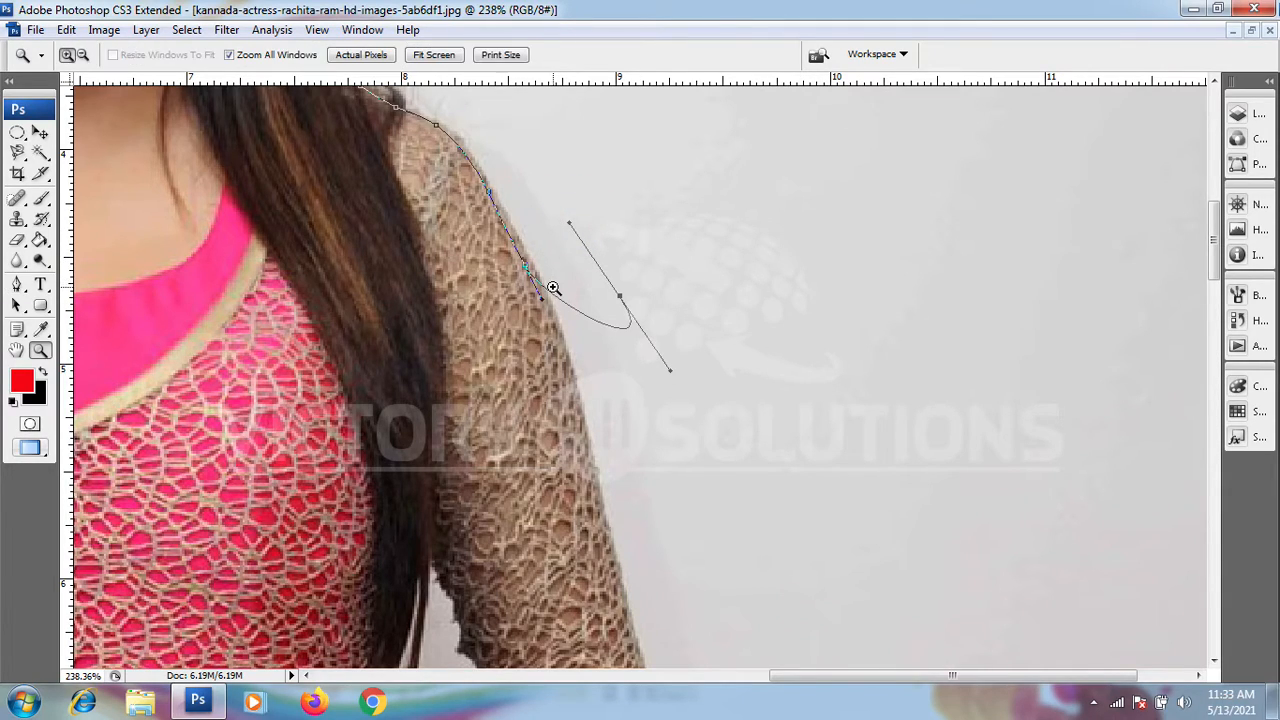
key("alt")
key("ctrl+alt+z")
left_click(18, 285)
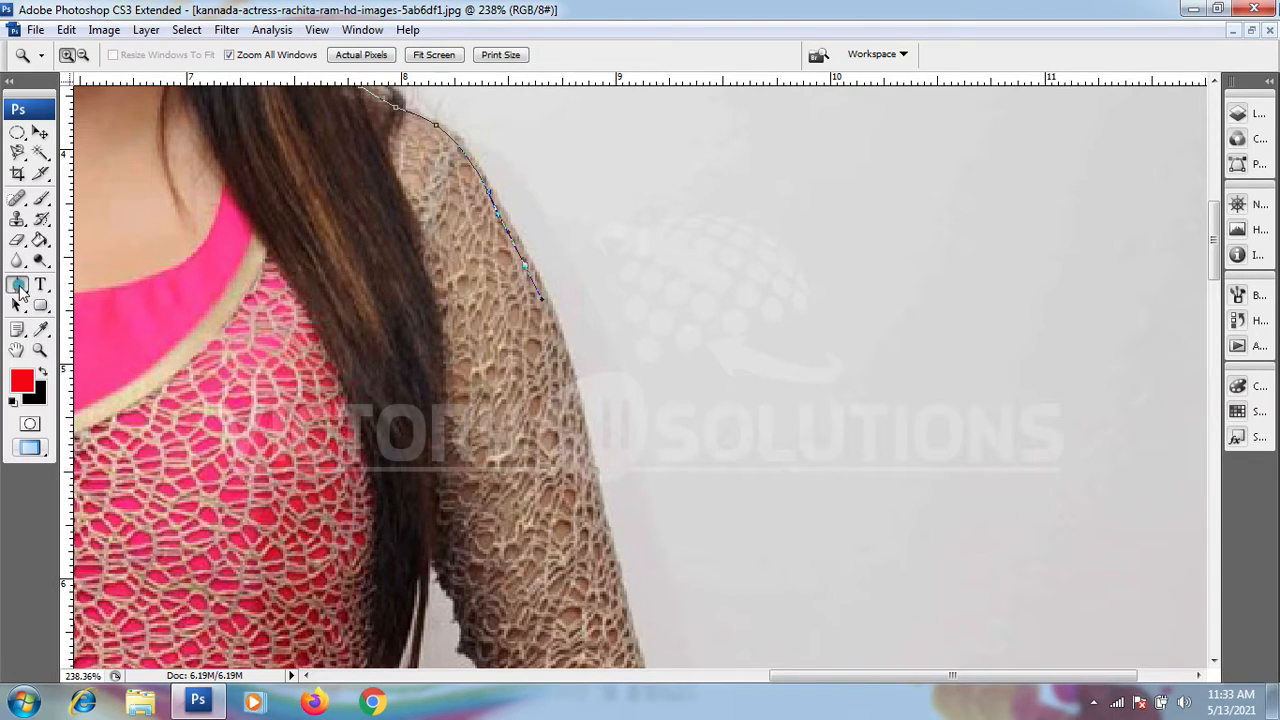
Step: Continue the path down the outer edge of the right-hand sleeve from the upper arm towards the elbow
left_click(567, 370)
left_click_drag(634, 349, 536, 257)
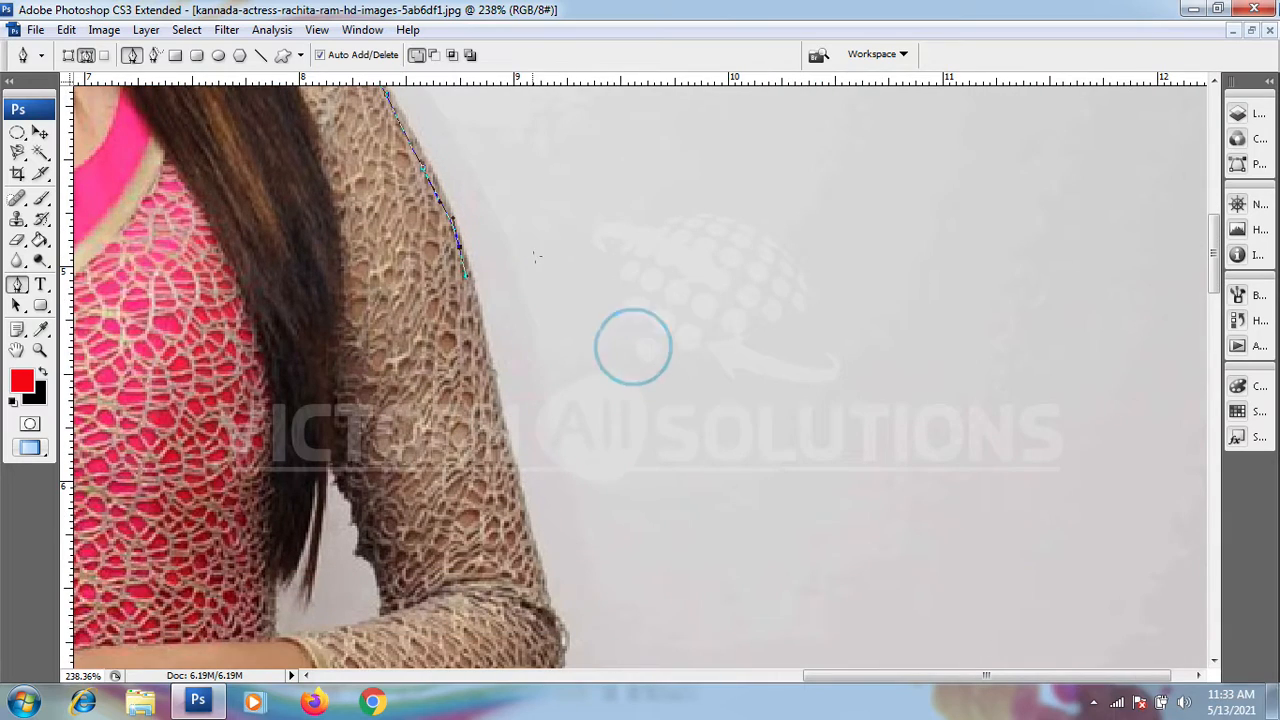
left_click(488, 374)
left_click_drag(537, 317, 534, 217)
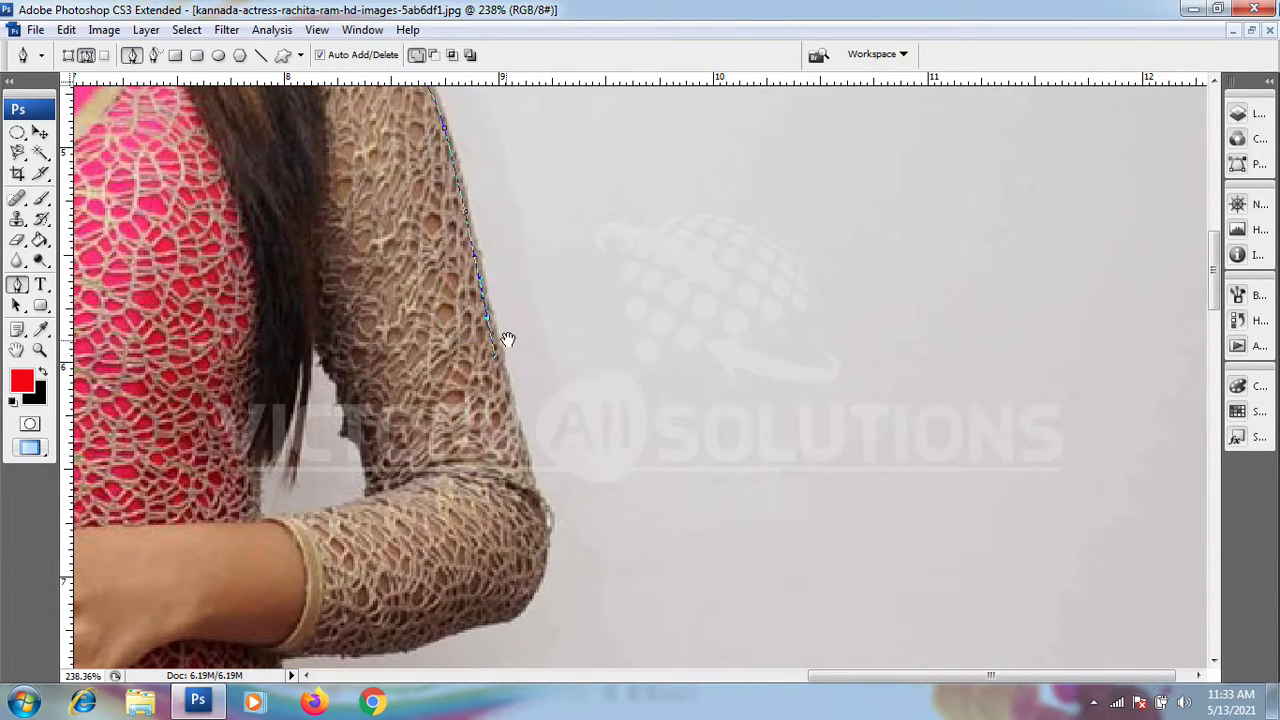
left_click_drag(507, 340, 486, 232)
left_click(487, 297)
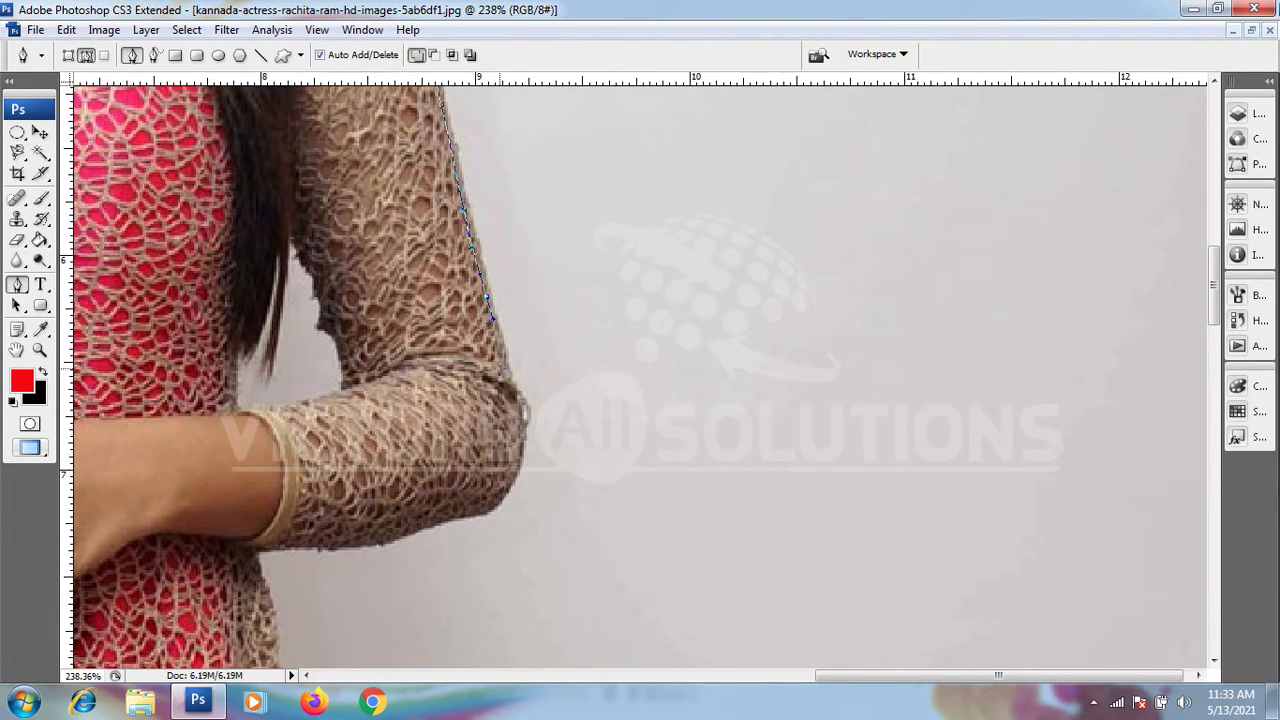
Step: Carry the path around the right-hand elbow and along the underside of the forearm
left_click_drag(503, 355, 525, 405)
left_click(518, 463)
left_click_drag(520, 354, 522, 178)
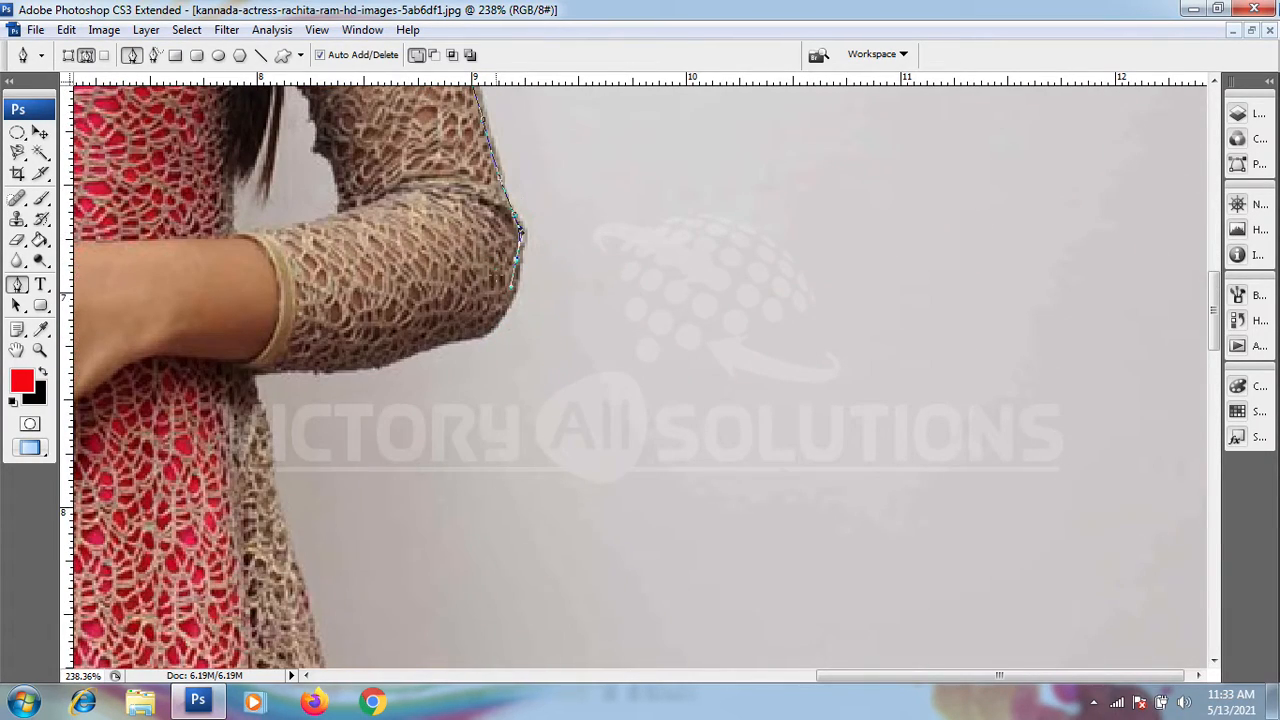
left_click_drag(491, 326, 467, 343)
mouse_move(406, 346)
left_mouse_down()
mouse_move(476, 316)
mouse_move(401, 338)
mouse_move(455, 292)
mouse_move(387, 295)
mouse_move(460, 239)
mouse_move(394, 259)
mouse_move(412, 324)
left_mouse_up()
Step: Trace the path down the upper right edge of the lace coat, starting beneath the forearm
left_click_drag(441, 279, 442, 204)
left_click_drag(419, 285, 419, 312)
left_click_drag(484, 272, 470, 208)
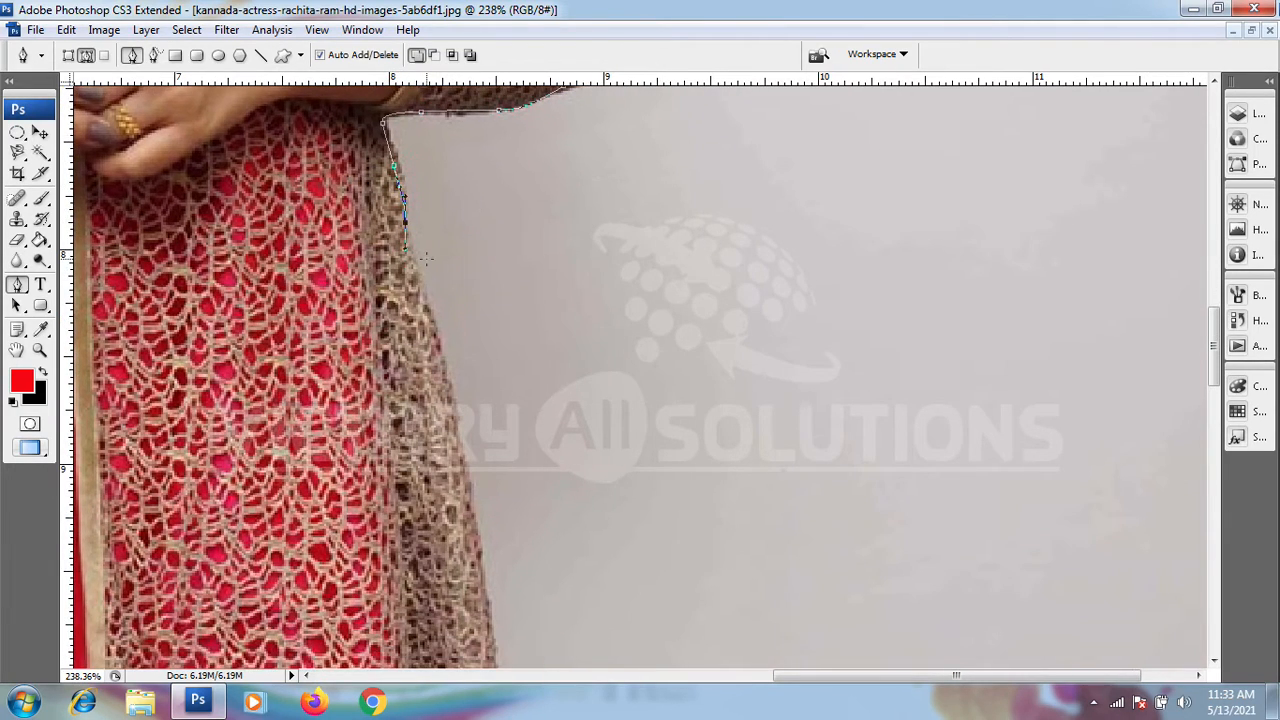
left_click_drag(419, 295, 430, 315)
left_click_drag(466, 257, 458, 173)
left_click_drag(437, 298, 441, 320)
left_click_drag(477, 263, 470, 144)
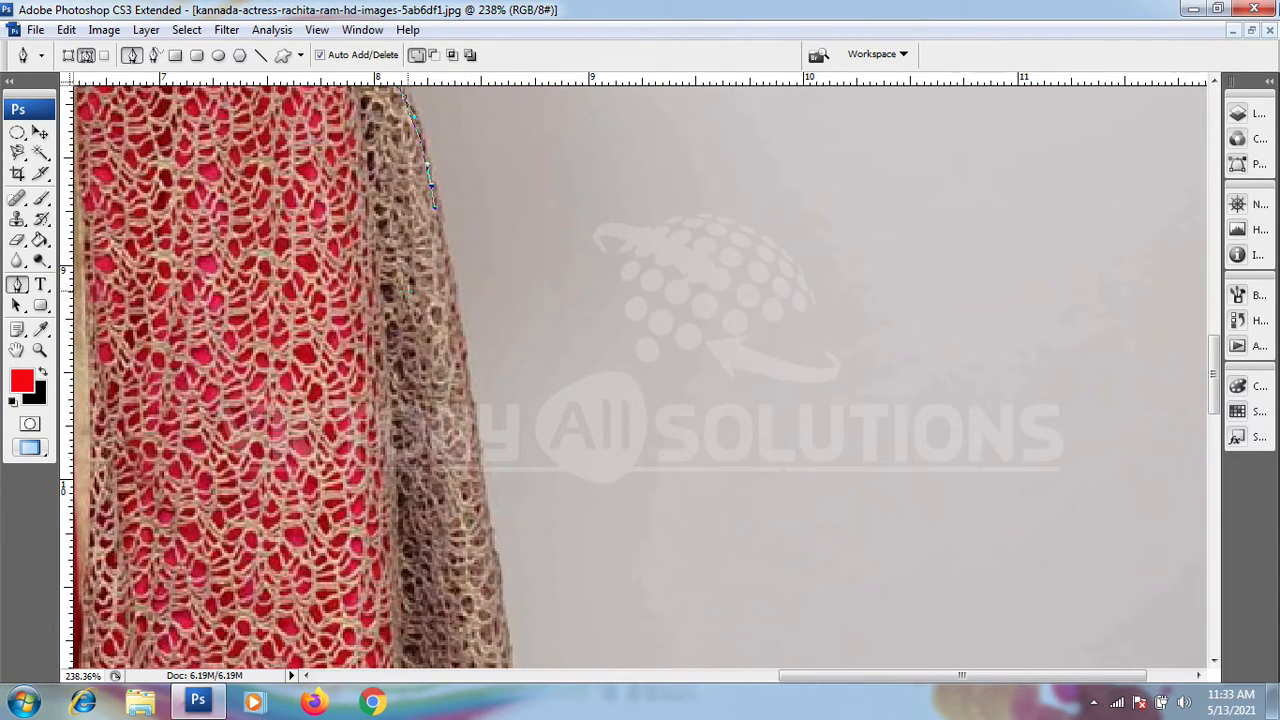
Step: Extend the path down the middle stretch of the lace coat's right edge
left_click_drag(455, 286, 457, 316)
left_click_drag(506, 255, 507, 139)
left_click_drag(464, 267, 478, 150)
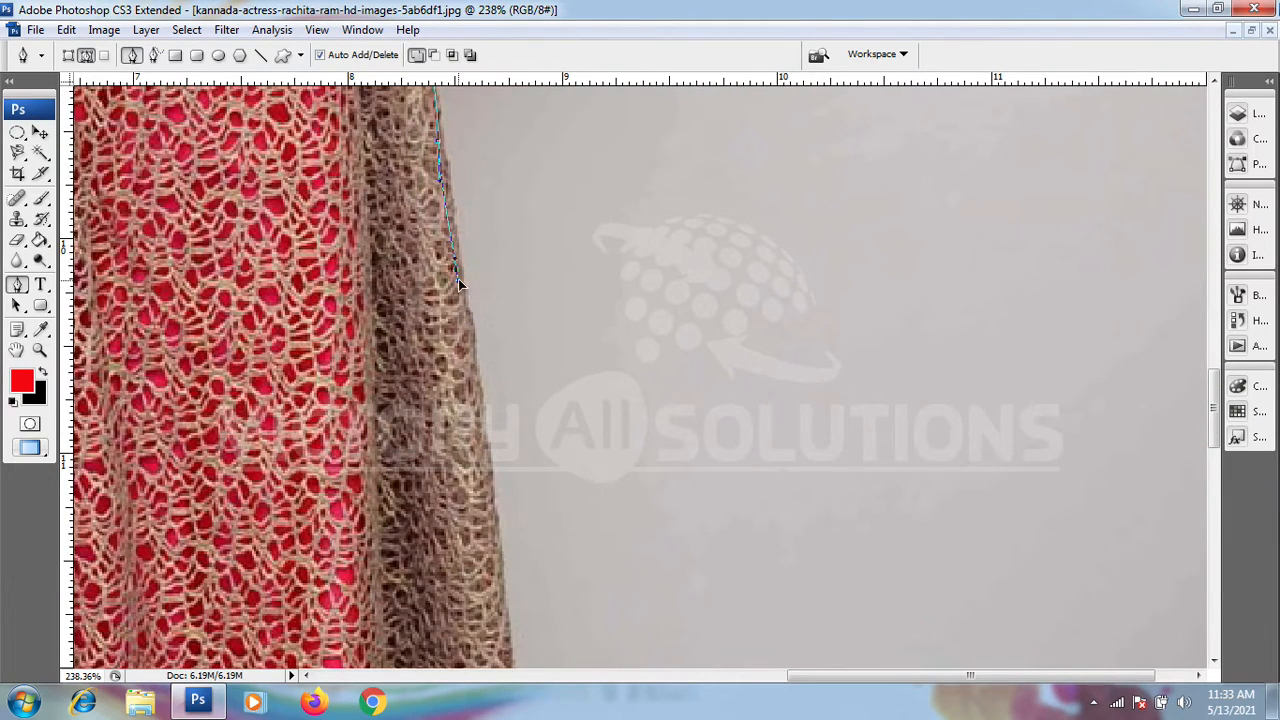
left_click_drag(458, 280, 450, 162)
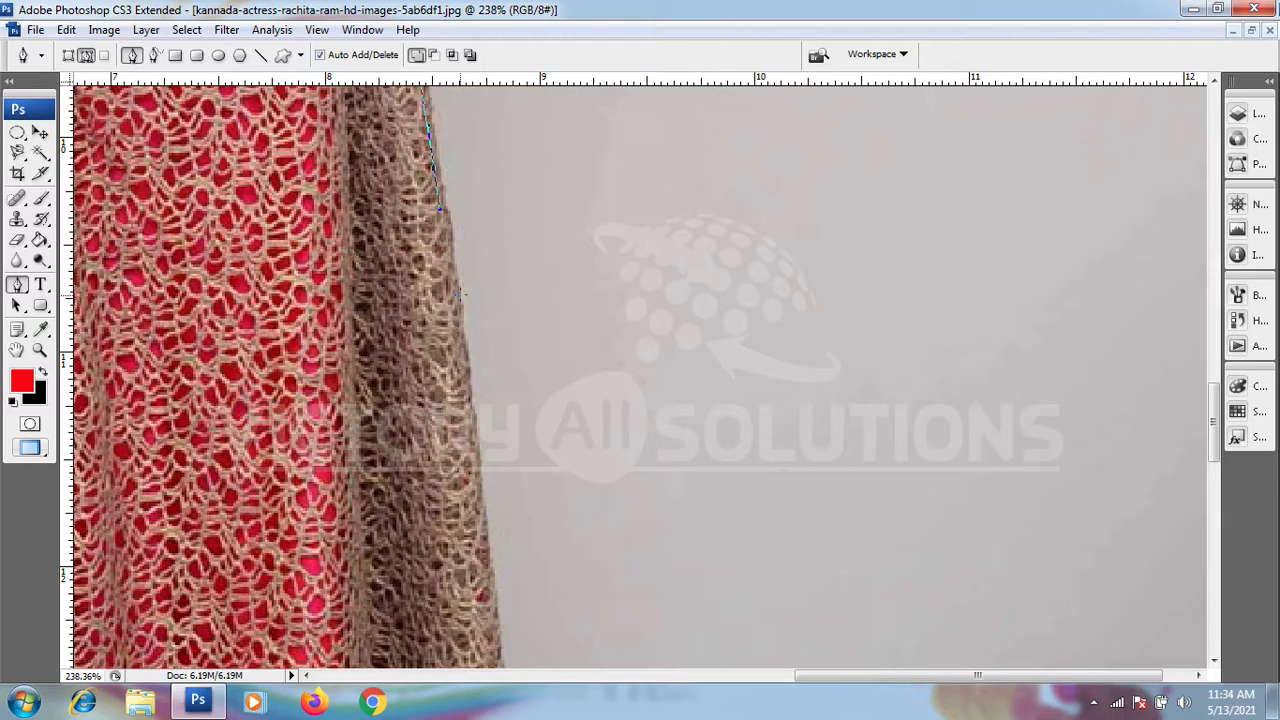
left_click_drag(458, 299, 476, 154)
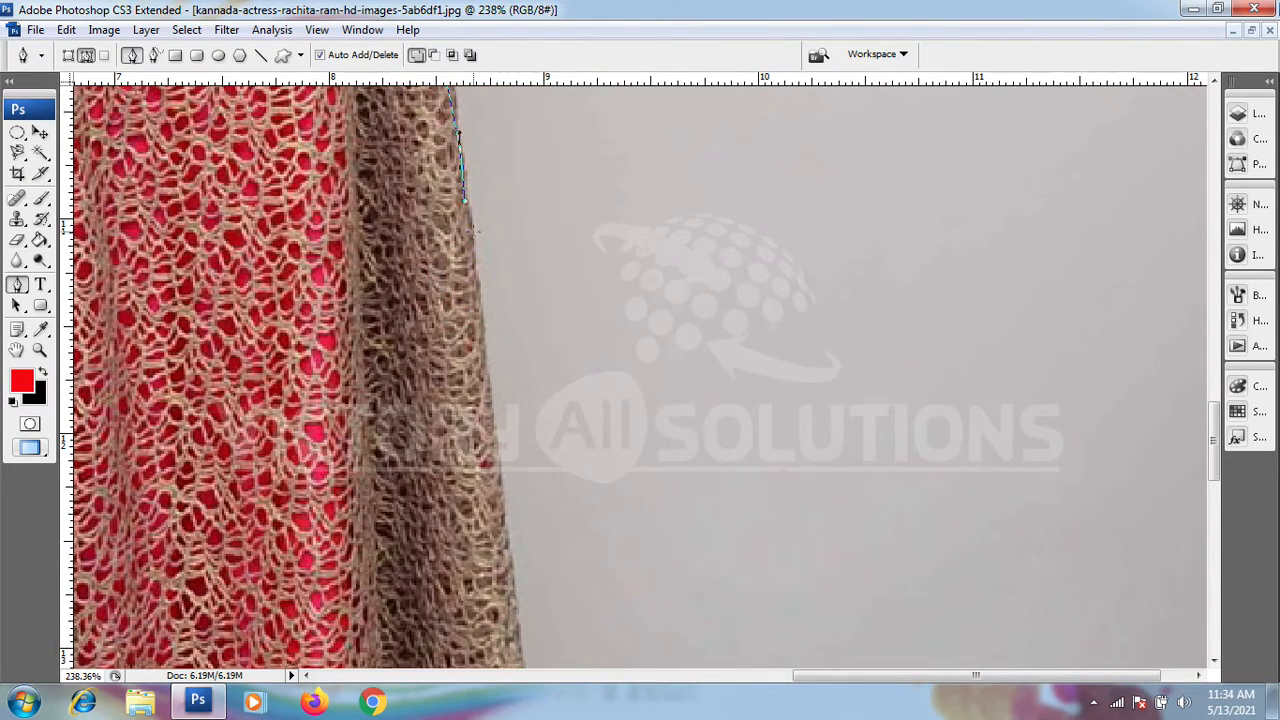
left_click_drag(475, 297, 464, 191)
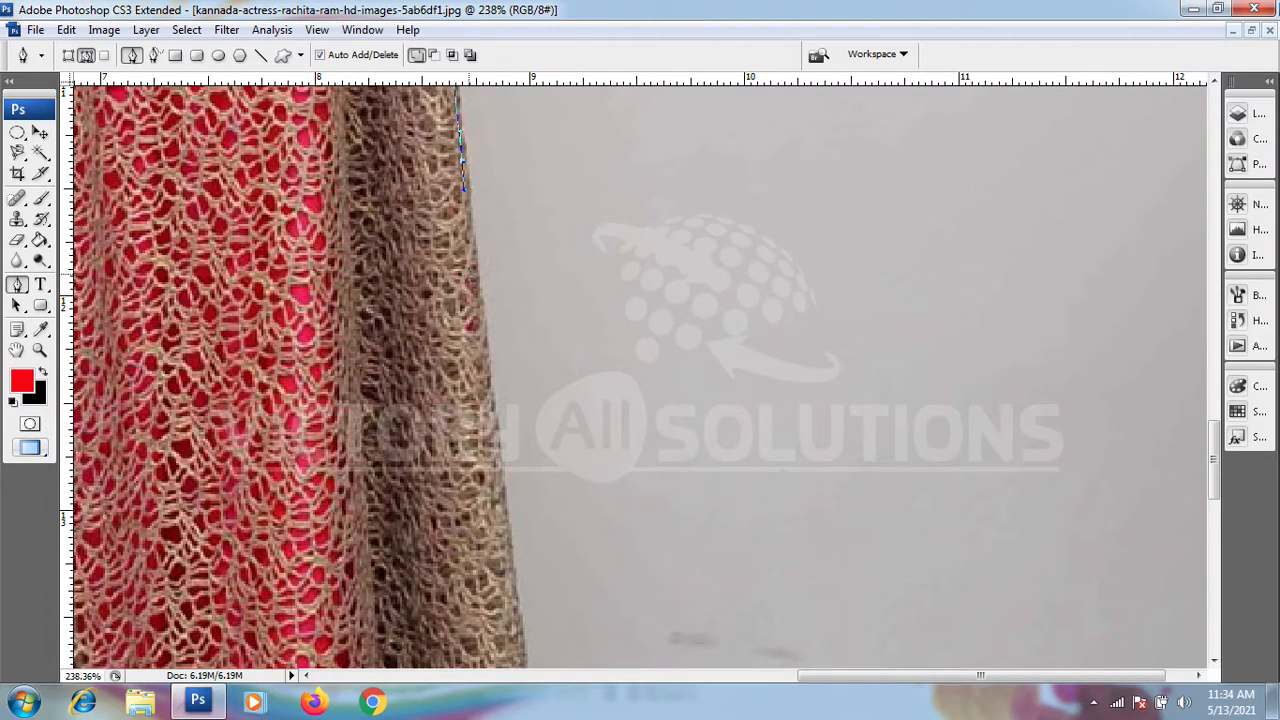
Step: Continue the path along the coat's lower right edge, undoing the stray anchor point placed on the wall
left_click_drag(477, 285, 481, 337)
left_click_drag(502, 268, 498, 115)
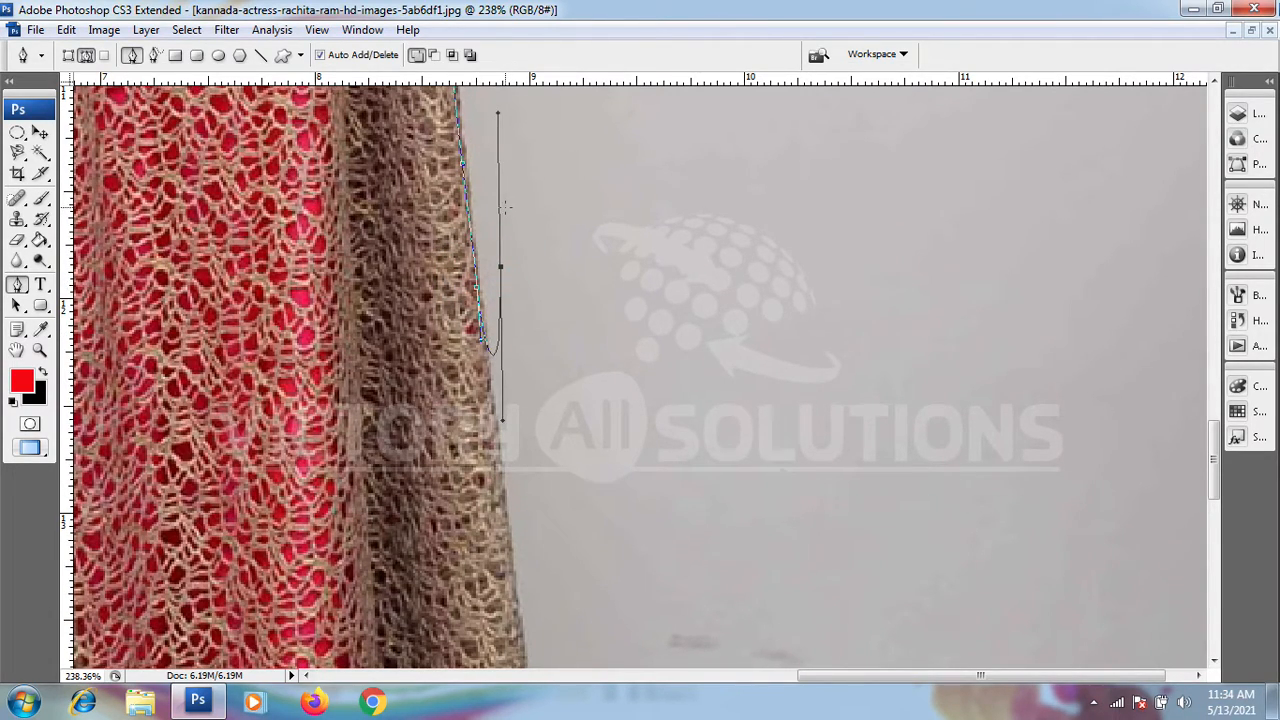
key("ctrl+z")
left_click_drag(520, 379, 508, 207)
left_click_drag(486, 304, 515, 81)
left_click(497, 380)
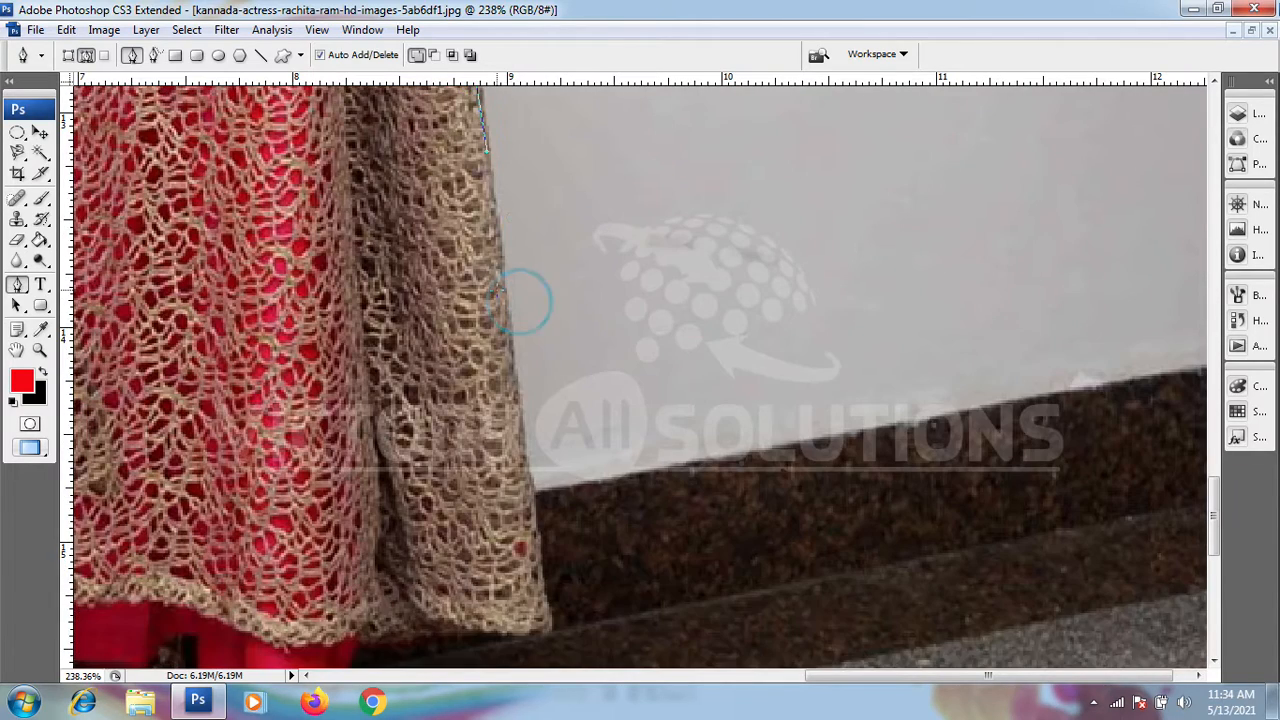
Step: Bring the path down past the dark baseboard to the bottom right corner of the lace coat
left_click_drag(499, 287, 505, 346)
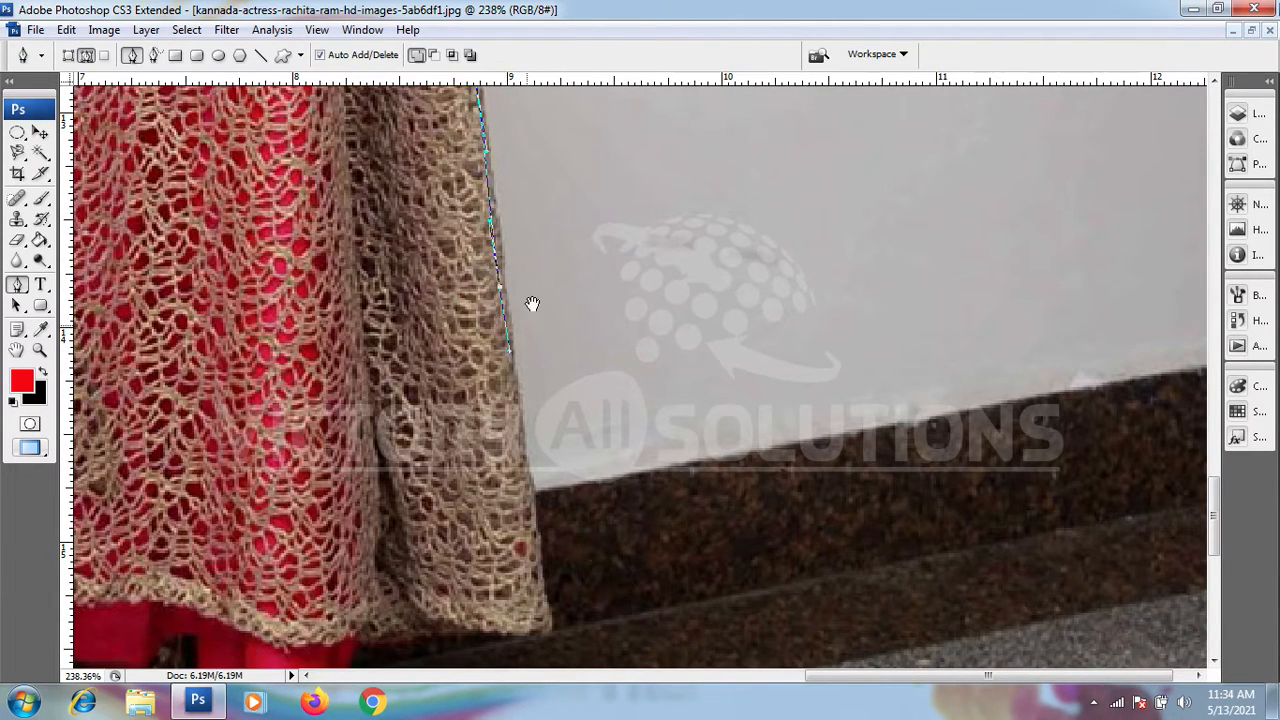
left_click_drag(554, 274, 529, 100)
left_click_drag(485, 178, 506, 317)
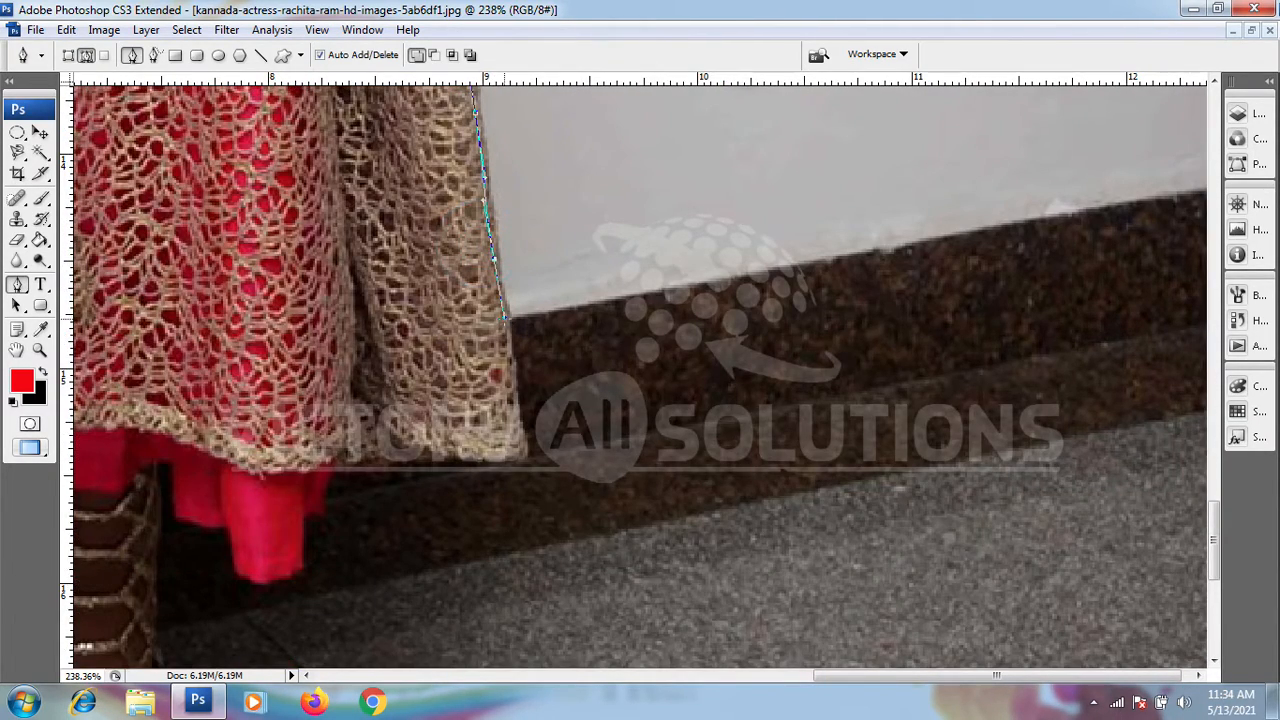
left_click_drag(514, 420, 511, 422)
left_click_drag(516, 350, 508, 218)
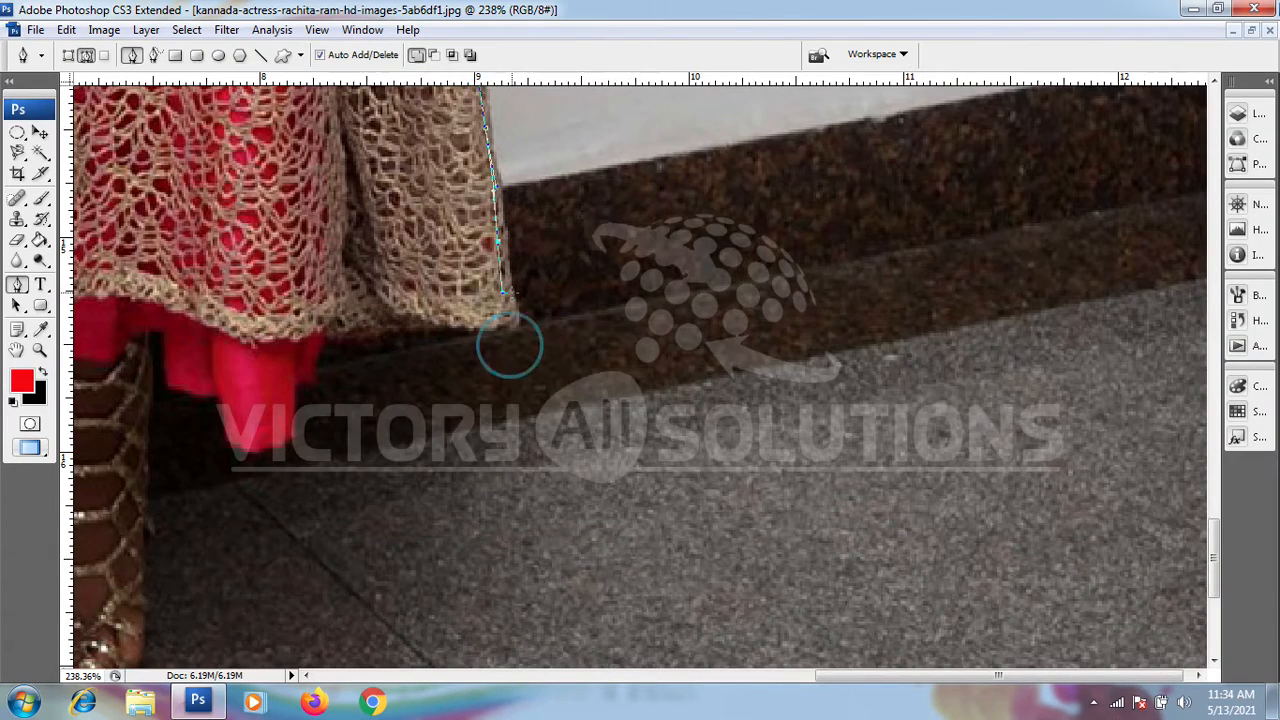
Step: Trace the path along the right-hand coat hem and around the pink underskirt flap to the top of the right-hand sandal
left_click_drag(490, 323, 289, 404)
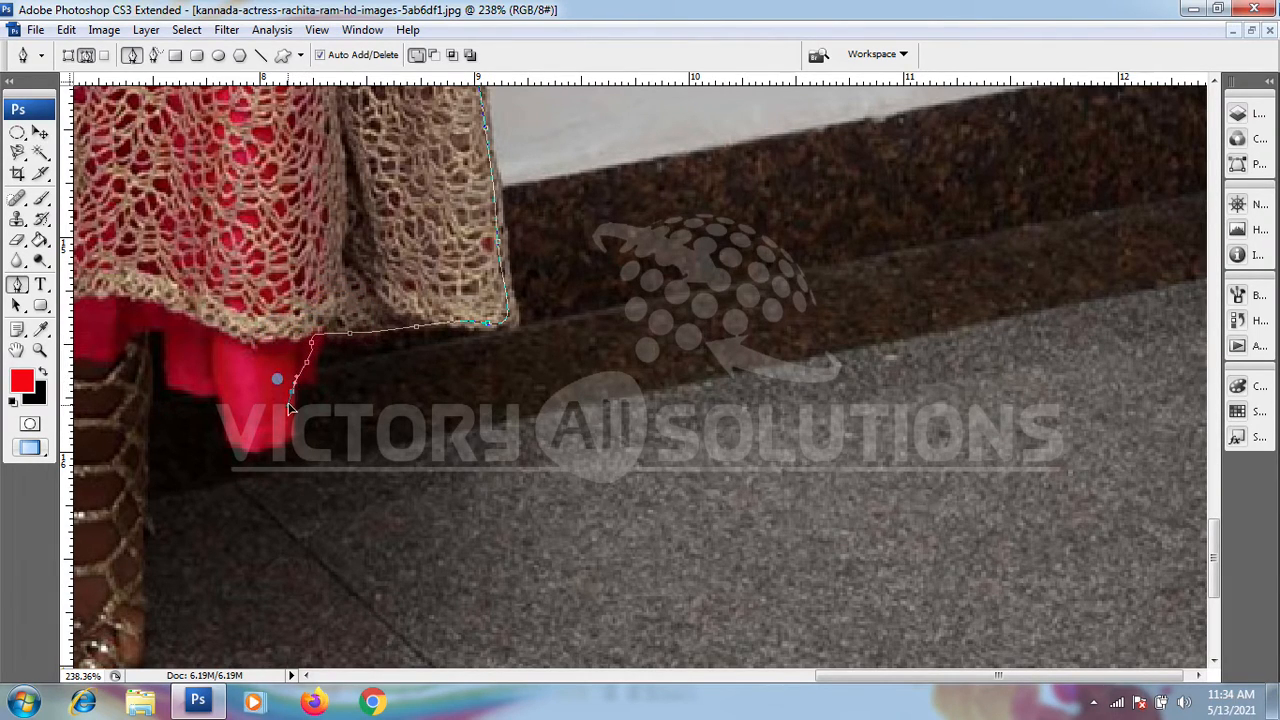
left_click_drag(311, 286, 475, 168)
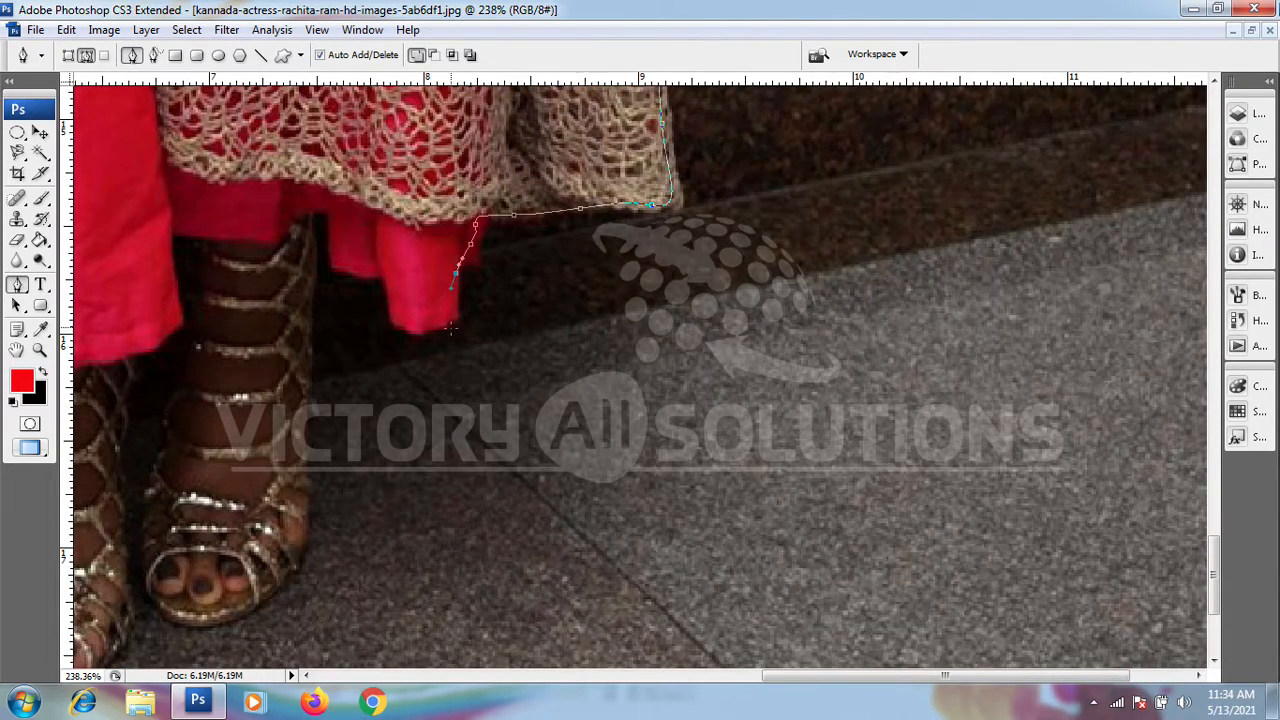
left_click(454, 318)
left_click_drag(394, 321, 337, 257)
left_click(387, 278)
left_click_drag(320, 210, 340, 120)
left_click(313, 209)
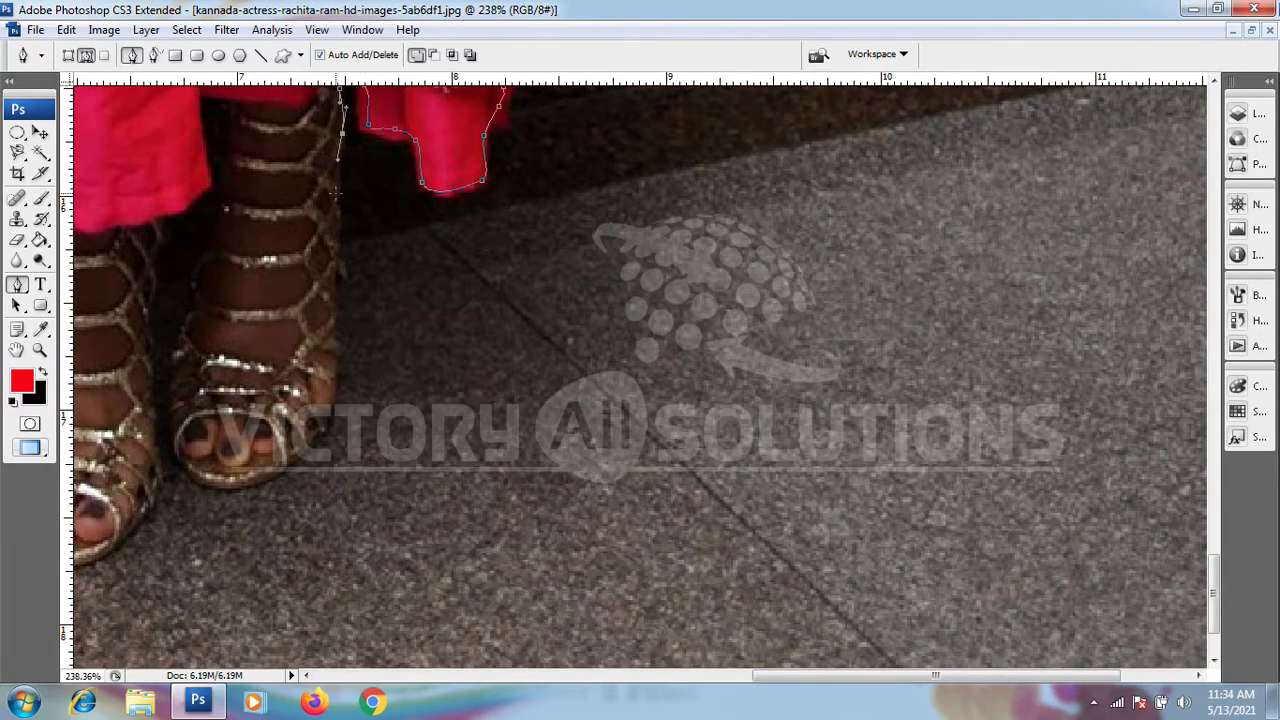
Step: Run the path down the outer side of the right-hand ankle and foot towards the toes
left_click_drag(332, 207, 330, 234)
left_click_drag(325, 185, 367, 60)
left_click(378, 142)
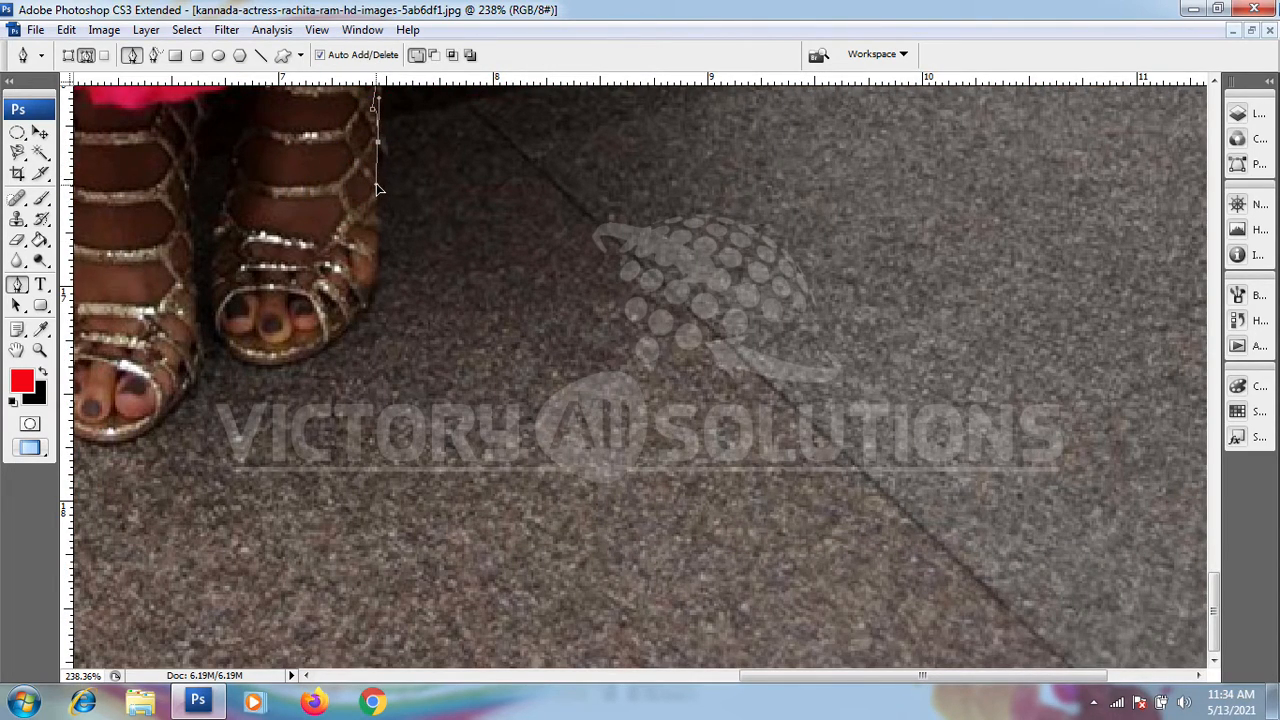
left_click_drag(372, 243, 372, 277)
left_click_drag(350, 323, 323, 341)
left_click_drag(326, 258, 498, 258)
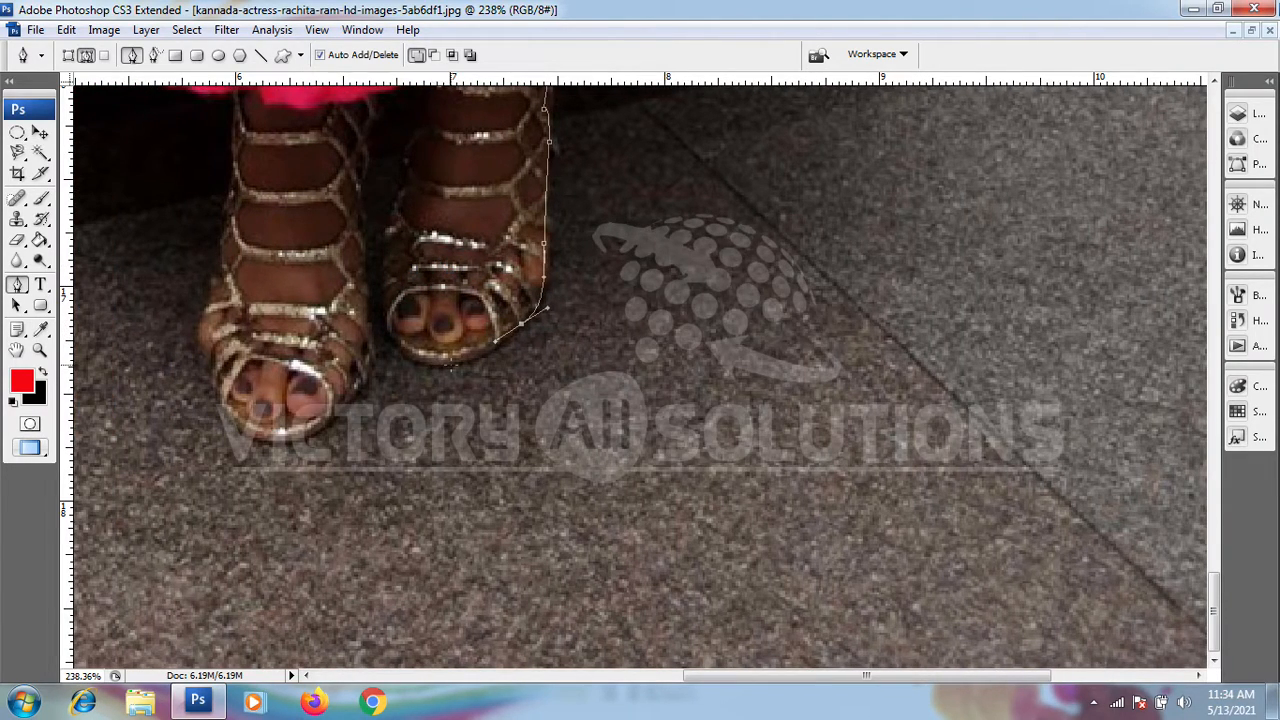
Step: Curve the path around the right-hand toes and up that foot's inner side into the gap between the legs
left_click_drag(450, 364, 386, 312)
left_click_drag(387, 240, 380, 338)
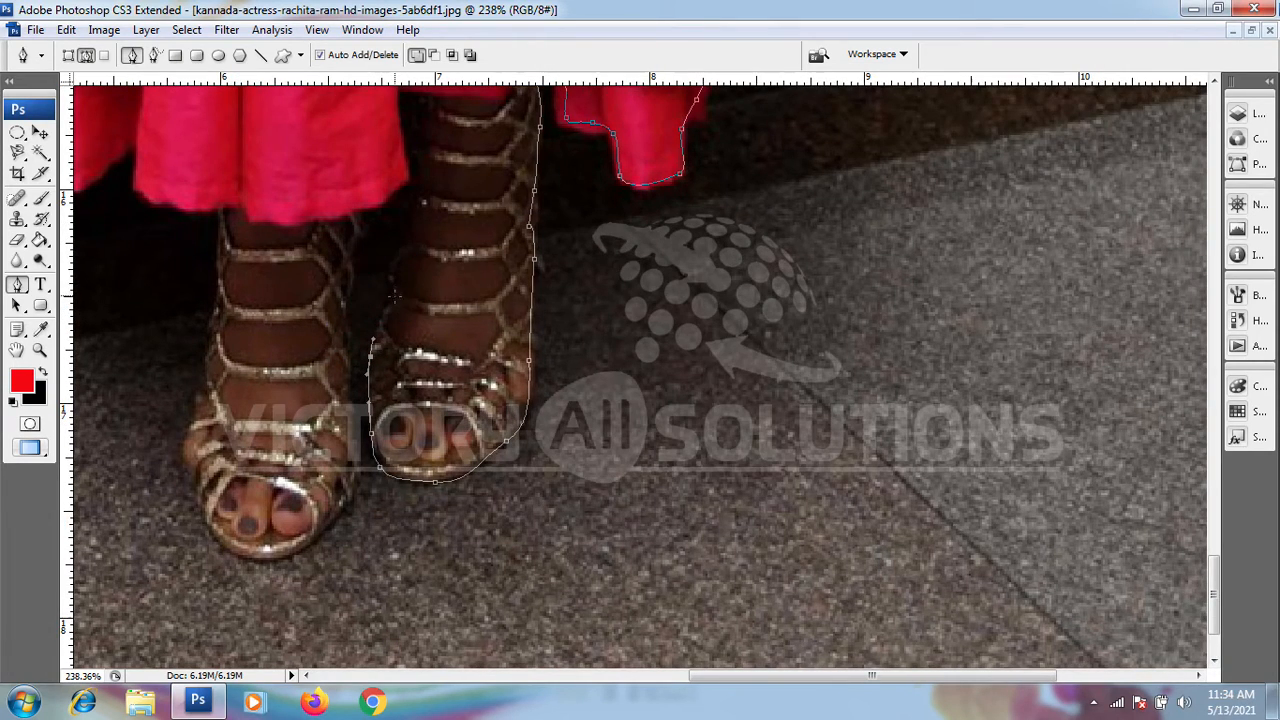
left_click_drag(390, 288, 388, 172)
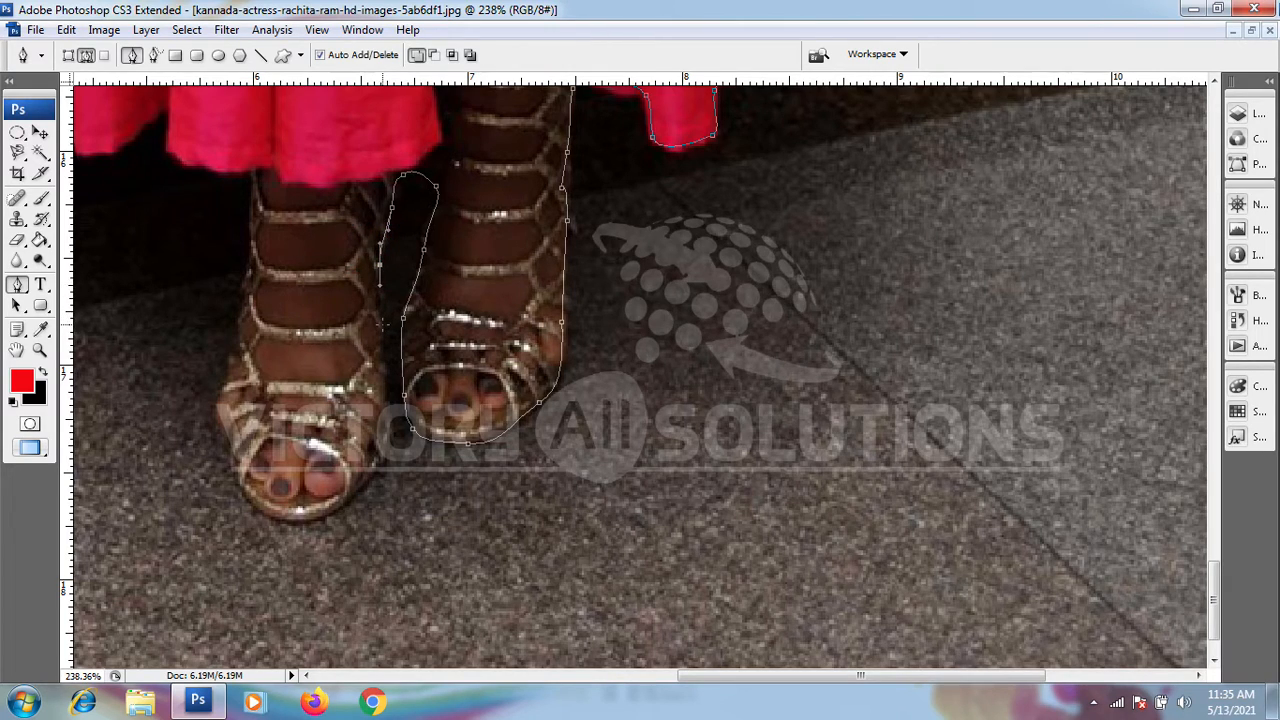
Step: Trace the path down the inner edge of the left-hand leg and sandal to the side of the toes
left_click_drag(371, 297, 383, 221)
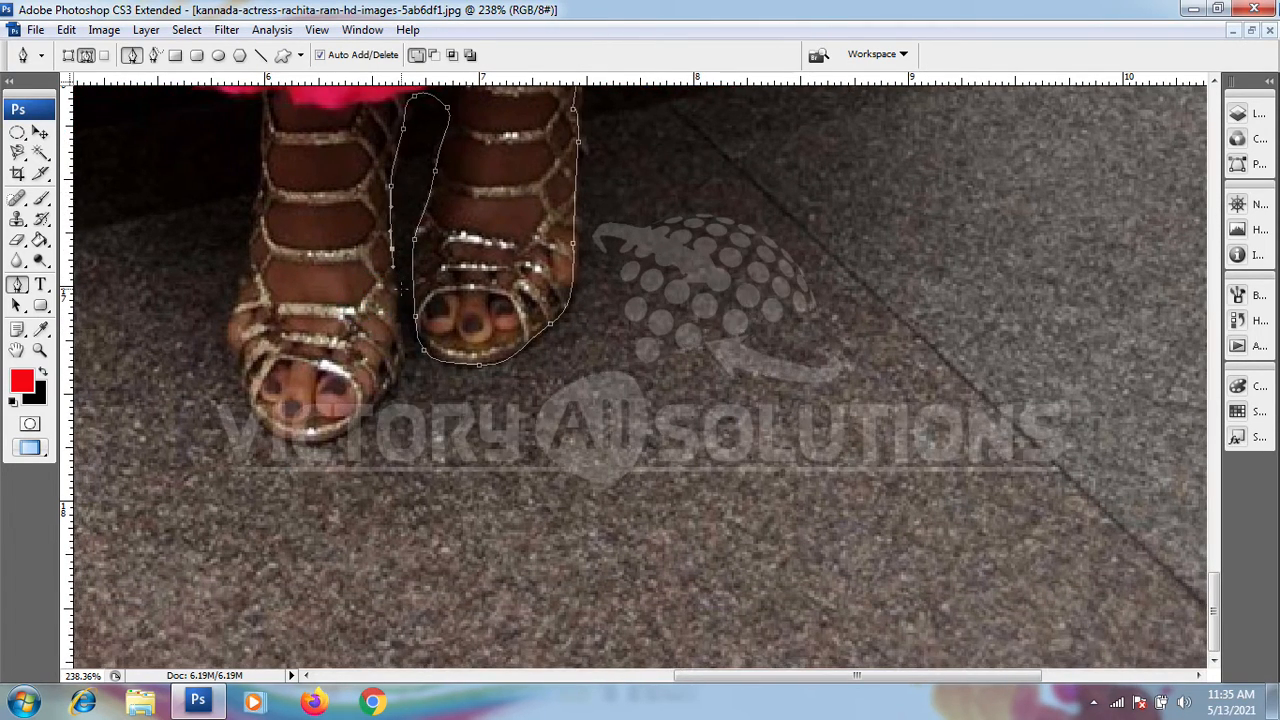
left_click_drag(386, 290, 412, 220)
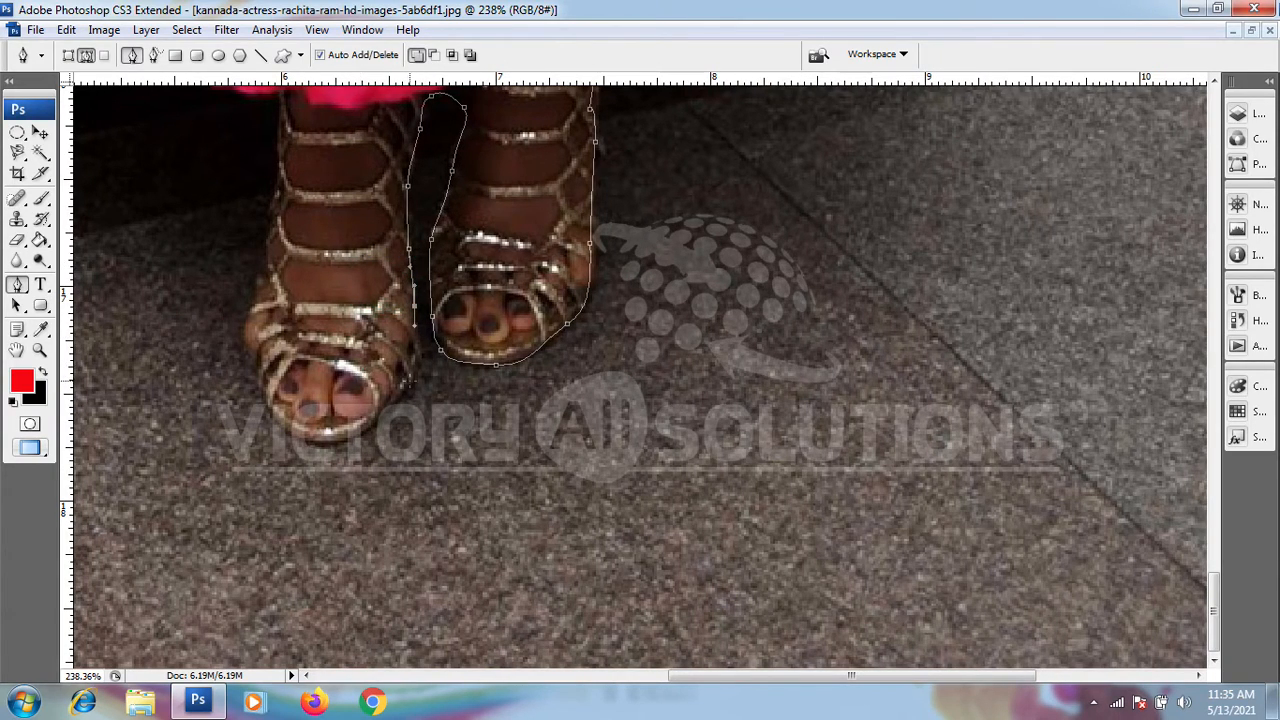
mouse_move(415, 366)
left_mouse_down()
mouse_move(463, 491)
mouse_move(394, 416)
mouse_move(405, 388)
mouse_move(338, 436)
mouse_move(410, 371)
left_mouse_up()
key("ctrl+z")
key("ctrl+z")
Step: Carry the path around the left-hand toes and up the outer side of that foot
left_click_drag(317, 443, 295, 438)
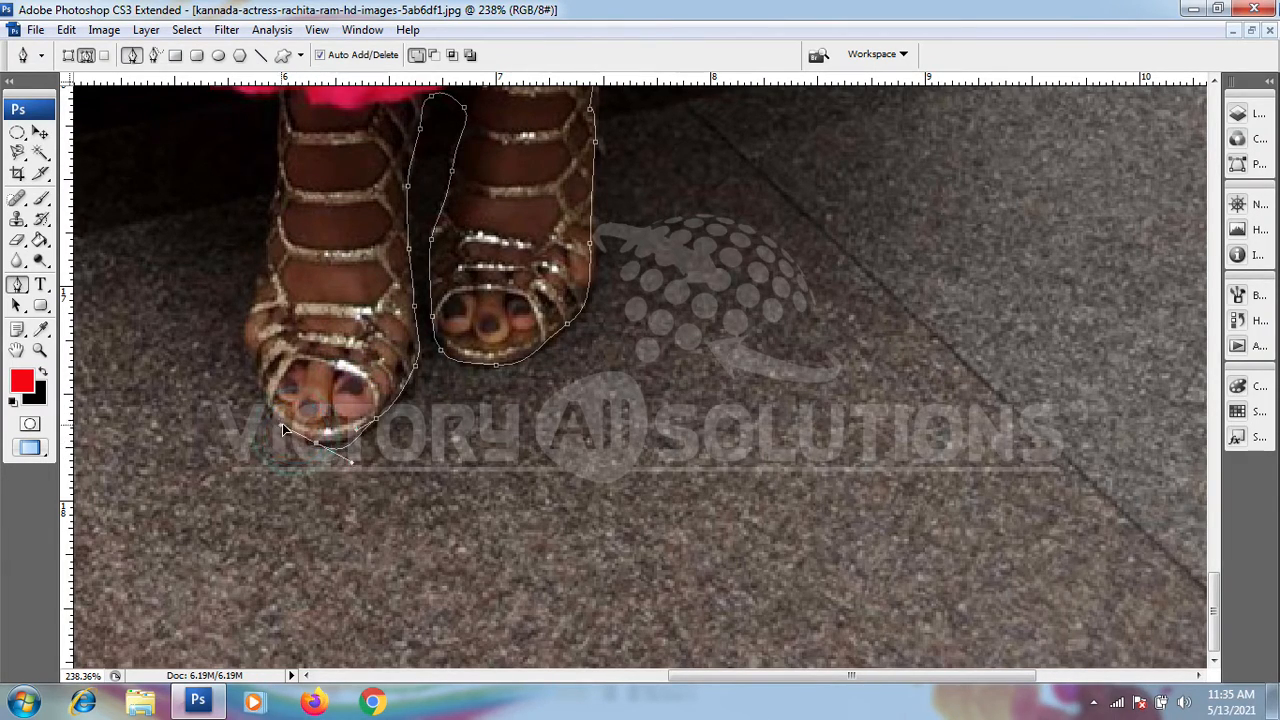
left_click_drag(264, 403, 317, 400)
left_click_drag(324, 340, 376, 412)
left_click(353, 412)
Step: Continue the path up the left-hand leg and along the bottom of the pink underskirt to its leftmost panel
left_click_drag(385, 324, 386, 268)
left_click_drag(373, 258, 280, 206)
left_click_drag(270, 219, 303, 258)
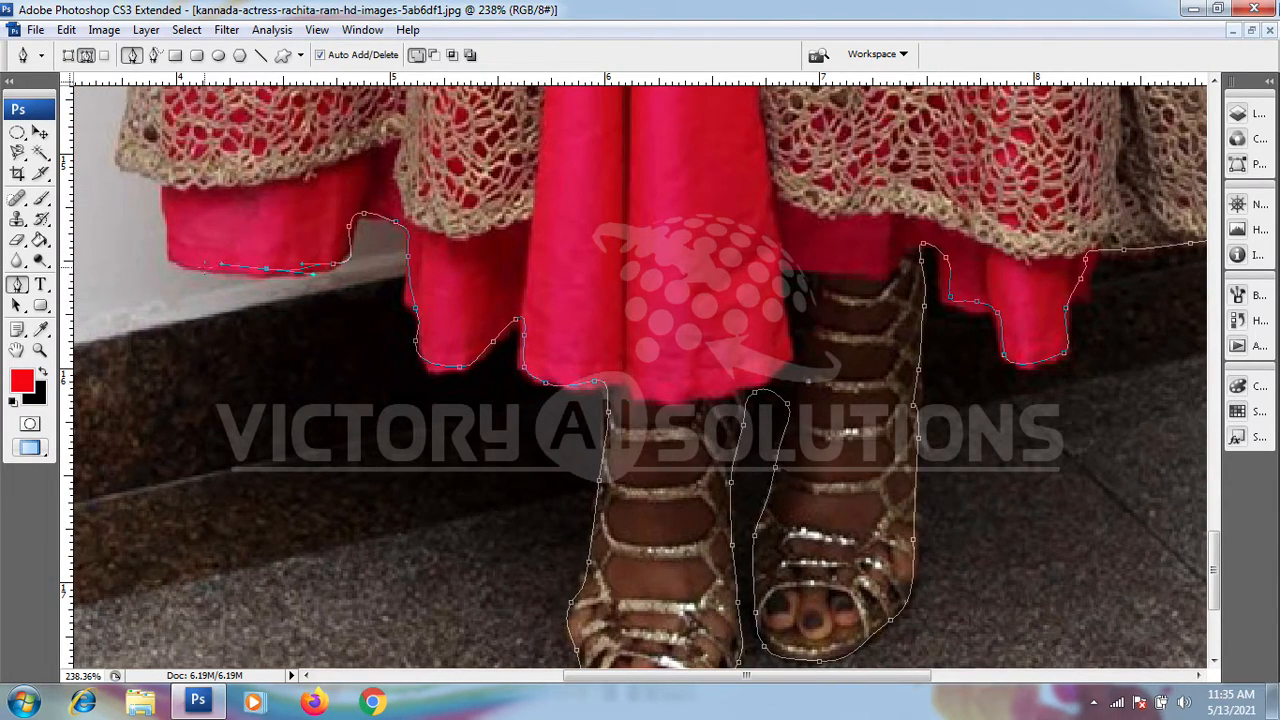
Step: Trace around the underskirt's left corner and the coat's left hem, joining the path to its start on the coat edge
left_click_drag(200, 268, 256, 256)
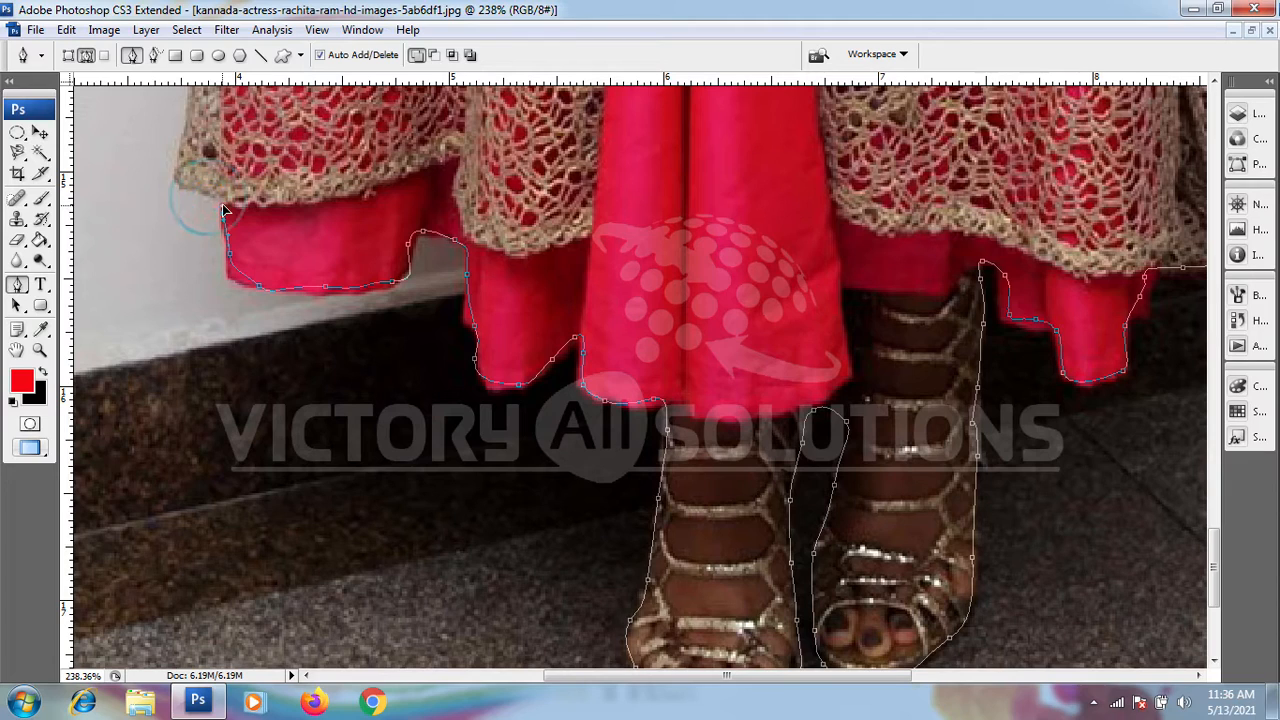
left_click_drag(227, 191, 256, 257)
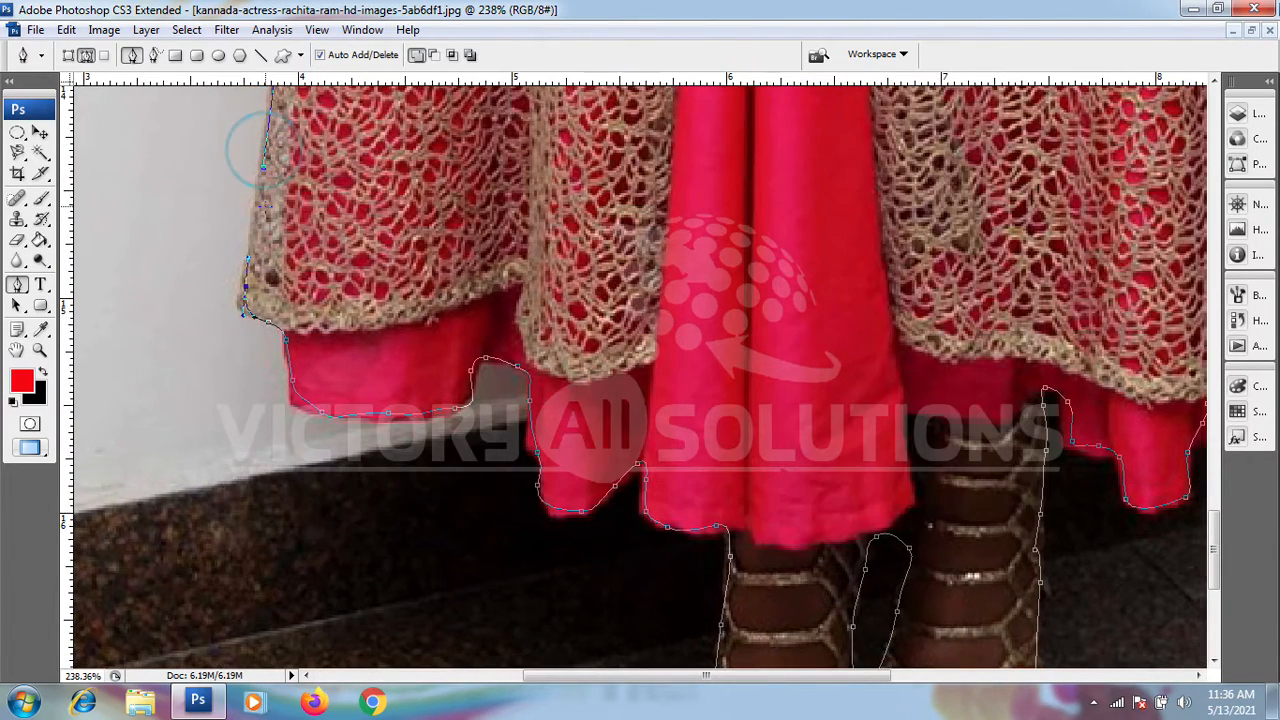
left_click(257, 186)
left_click(264, 169)
Step: Examine the traced path around the whole figure, from the full outline to the arms and waist
scroll(320, 241, "down", 5)
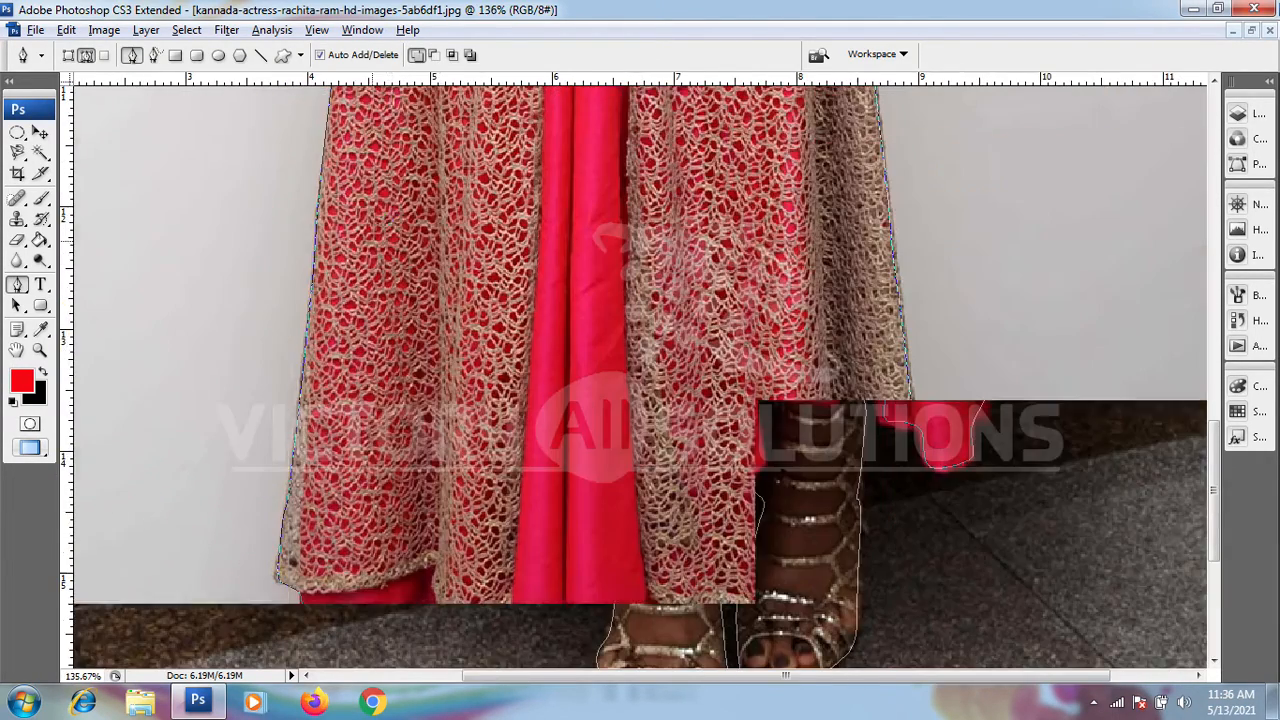
scroll(640, 370, "down", 4)
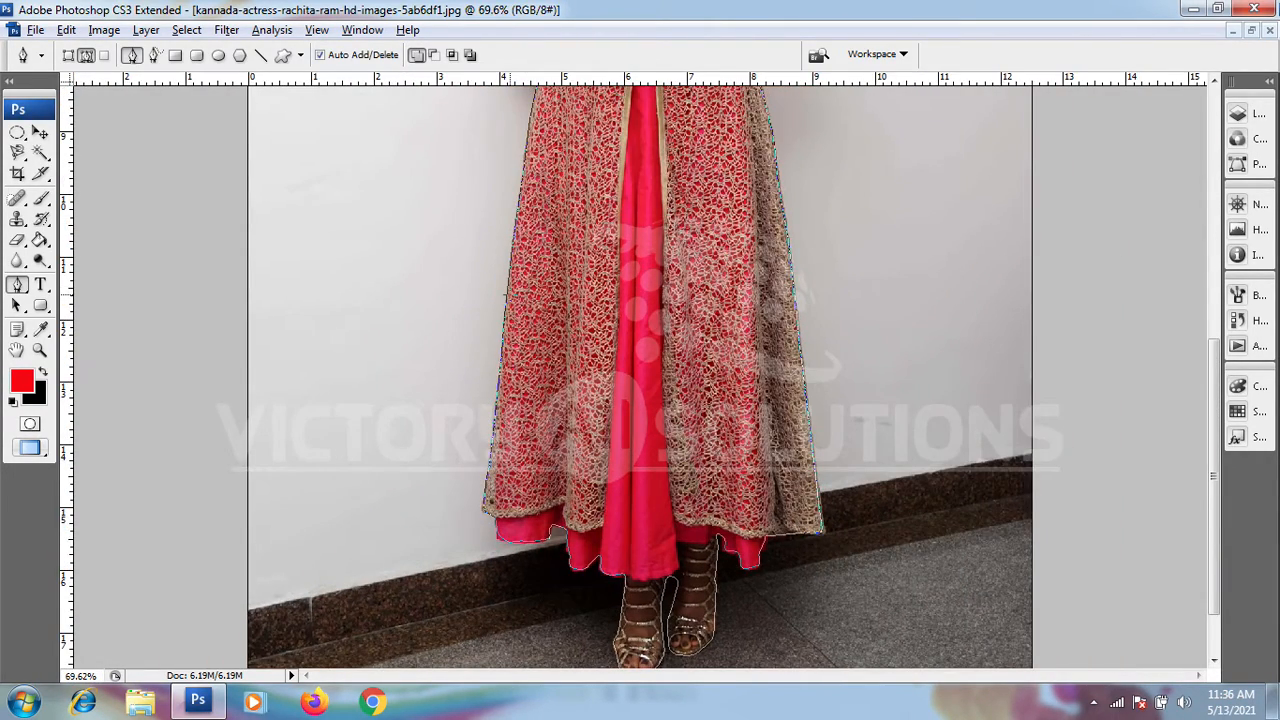
scroll(525, 357, "down", 2)
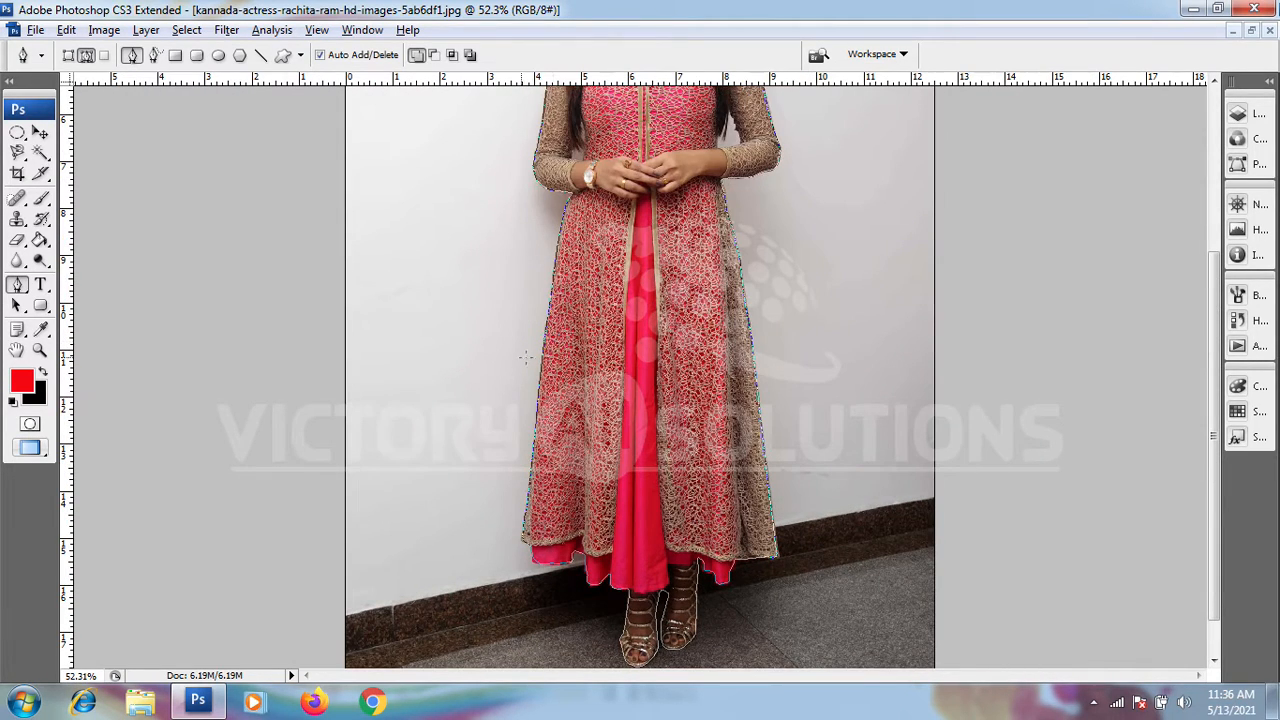
scroll(640, 370, "down", 3)
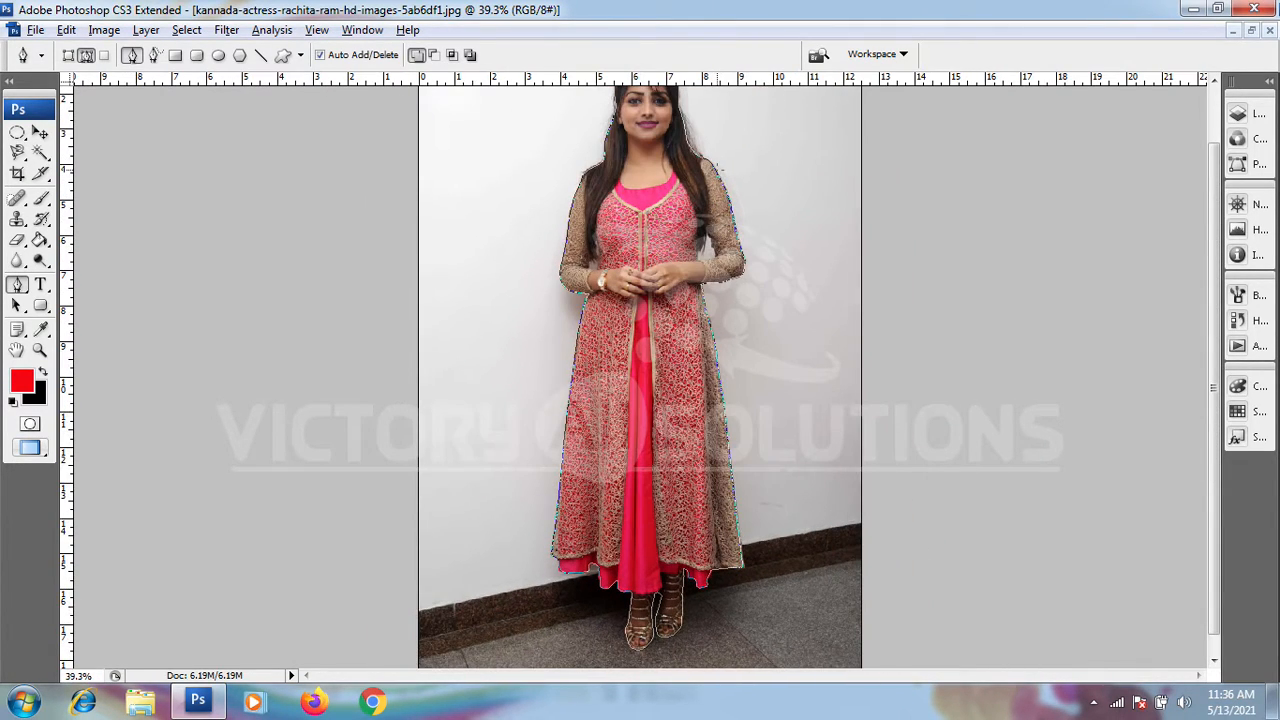
scroll(640, 370, "up", 3)
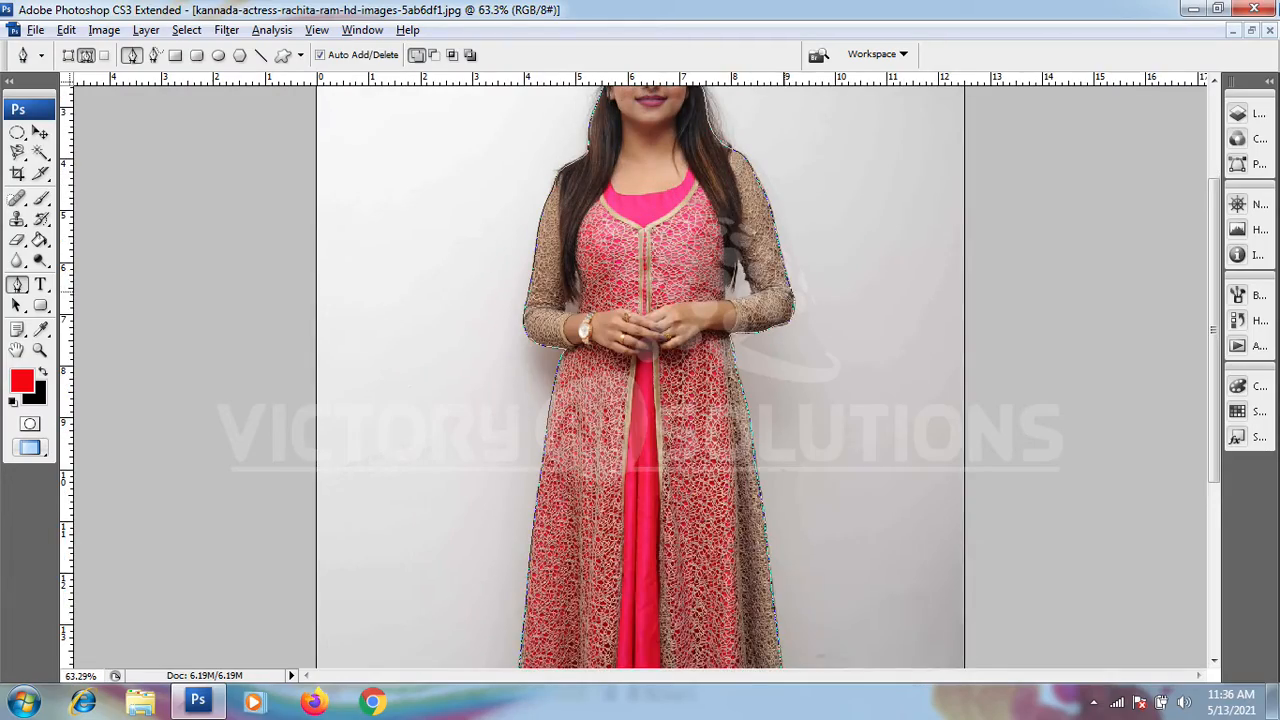
scroll(494, 288, "up", 3)
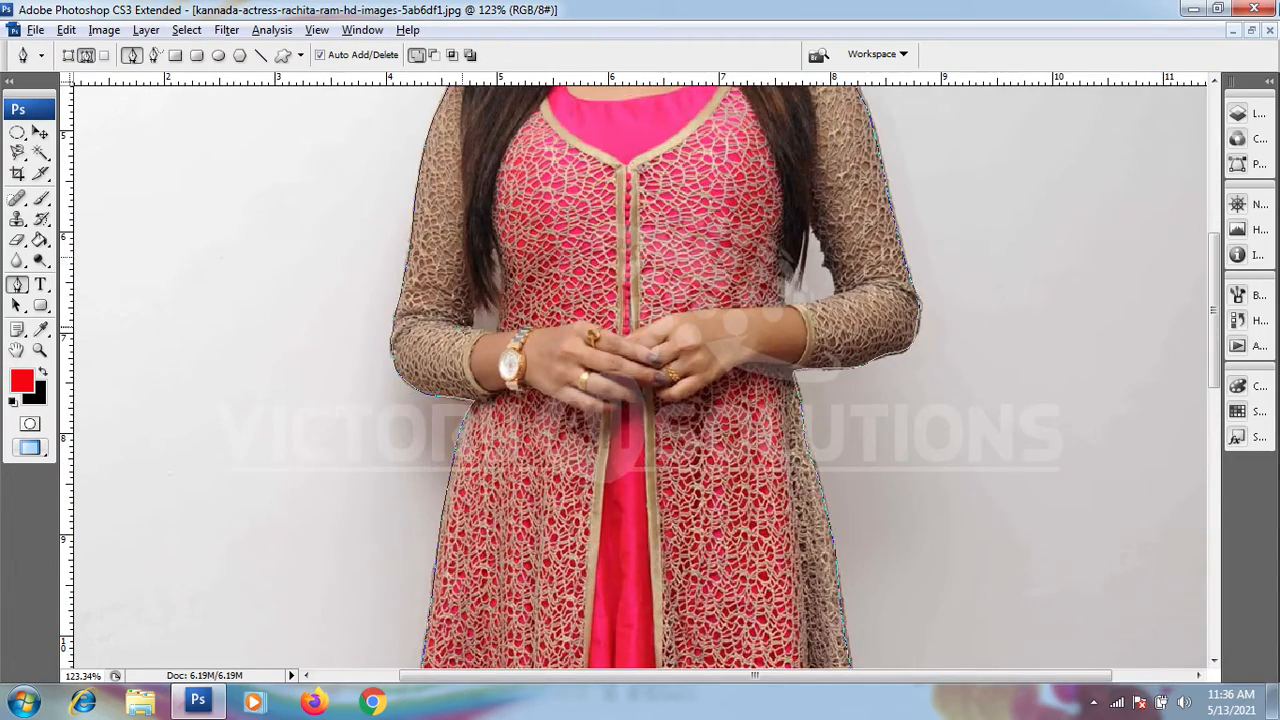
scroll(494, 288, "down", 5)
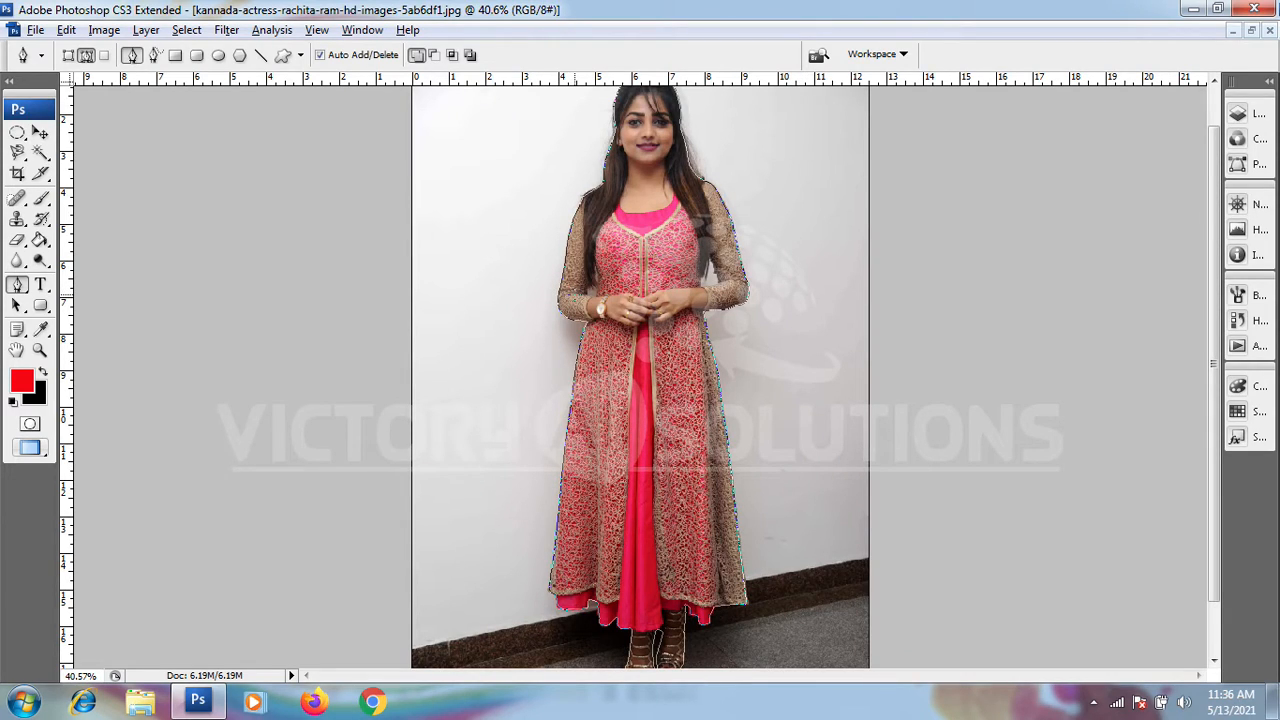
Step: Convert the closed path around the woman into a new anti-aliased selection with a 0.7-pixel feather radius
scroll(640, 370, "down", 1)
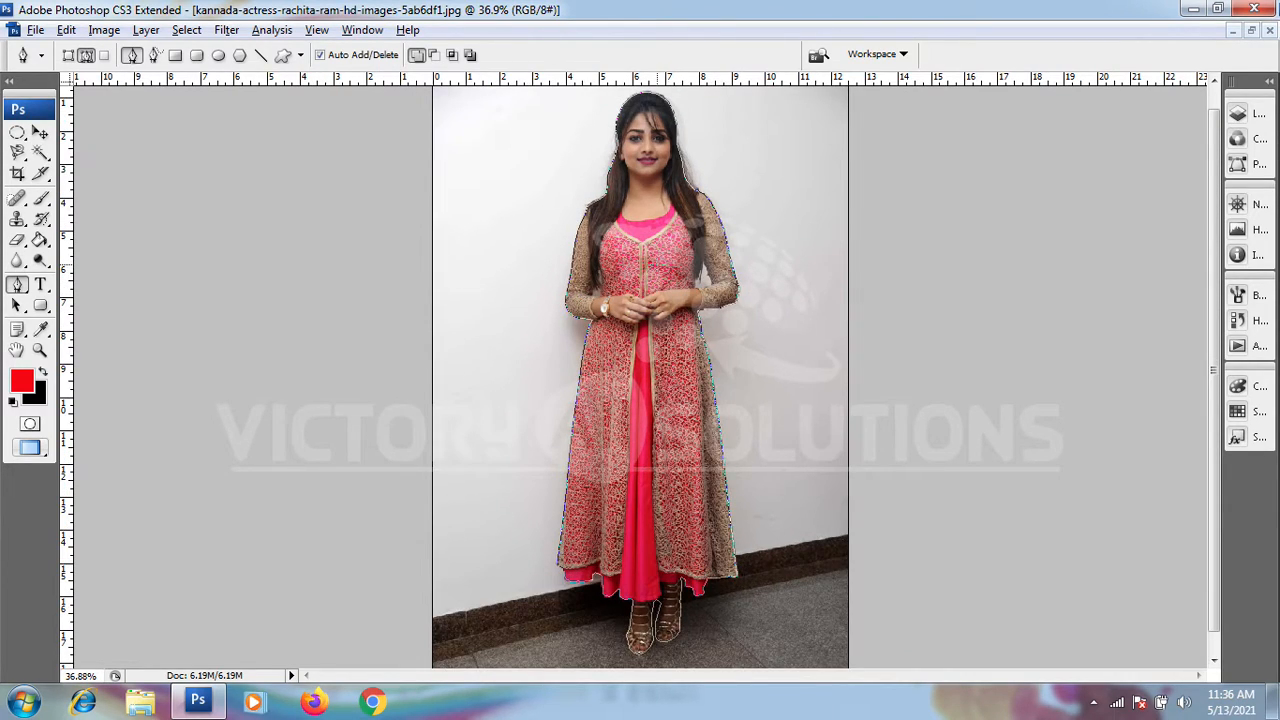
right_click(650, 258)
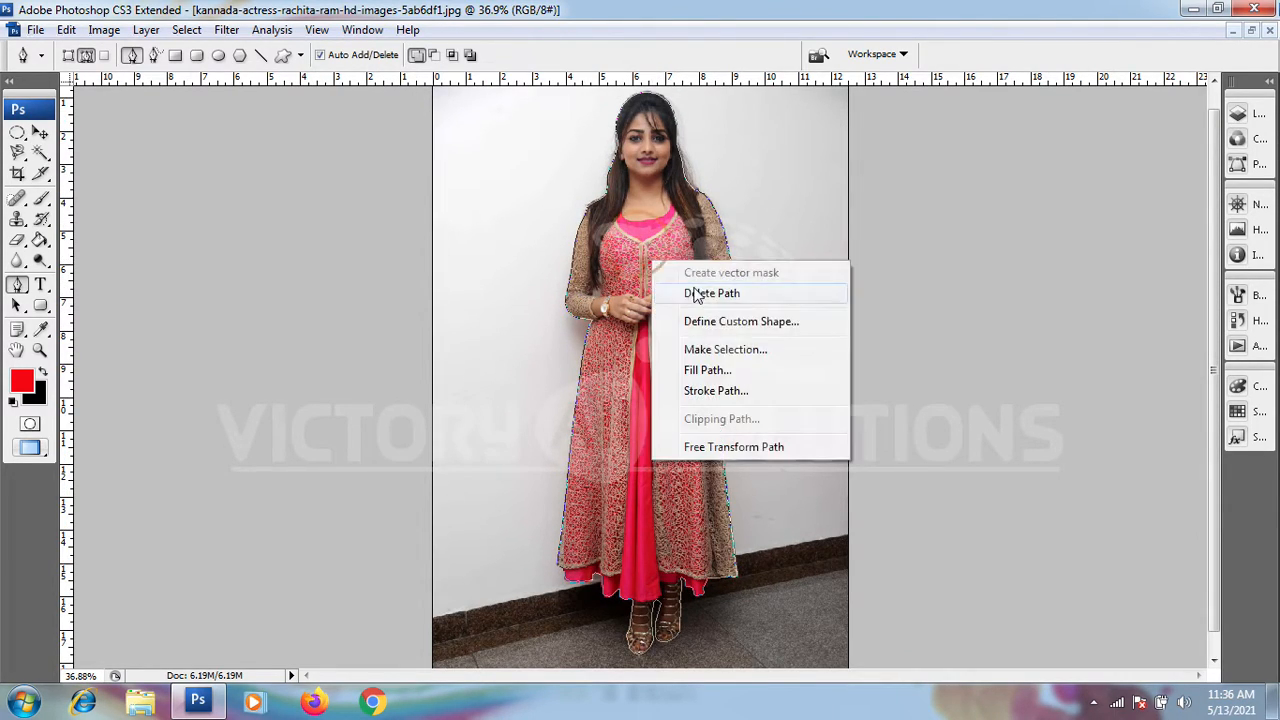
left_click(722, 350)
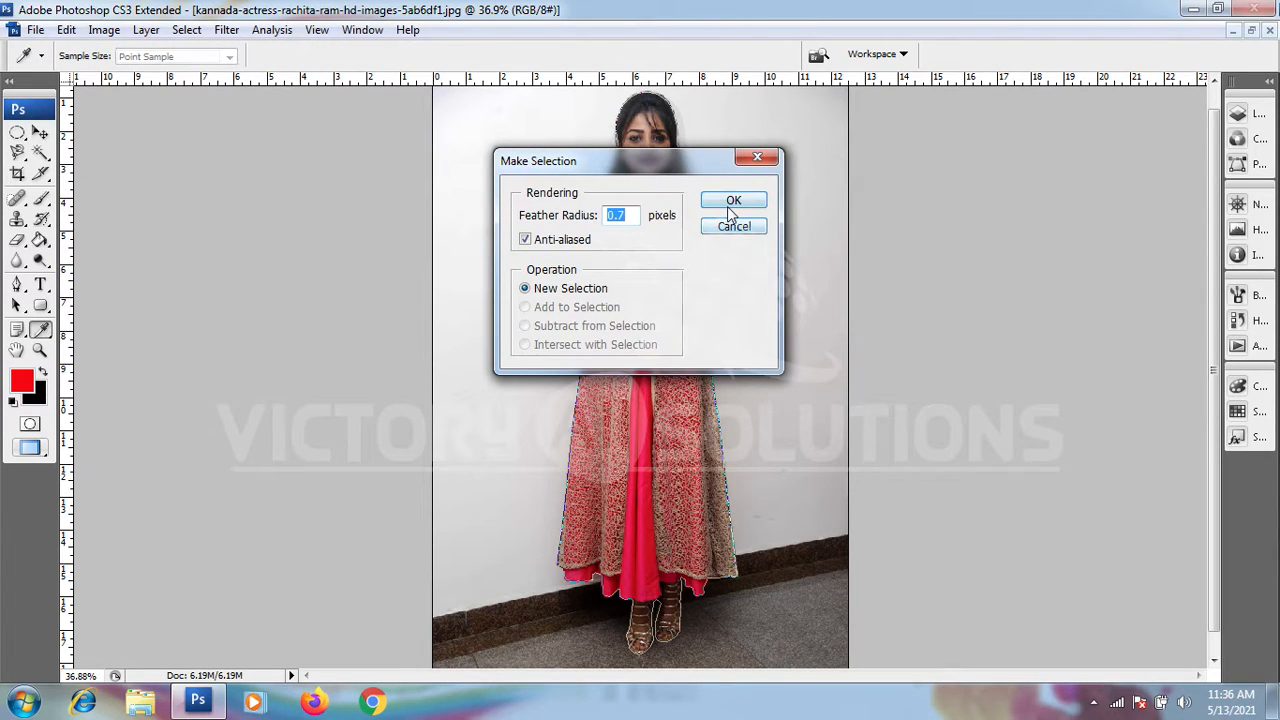
left_click(731, 201)
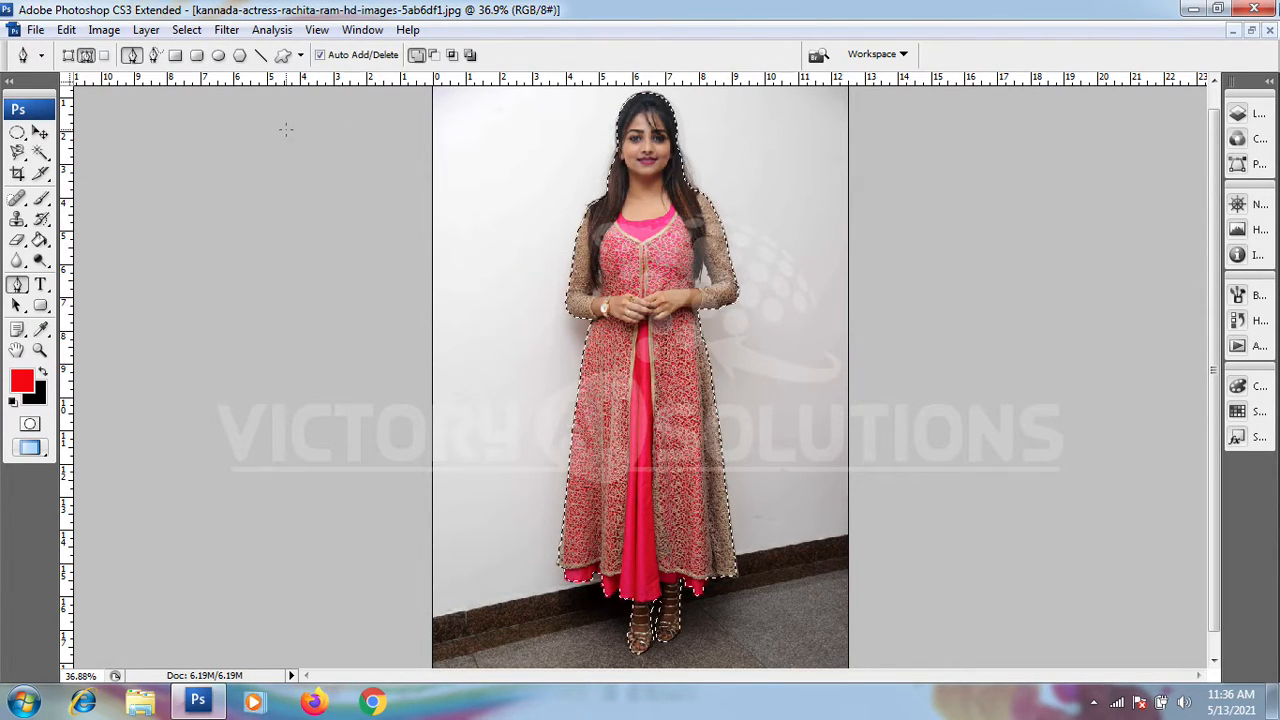
Step: Create a new blank document, 4 by 6 inches at 300 pixels/inch, in 8-bit RGB Color with white background contents
left_click(40, 132)
mouse_move(599, 240)
left_mouse_down()
mouse_move(873, 303)
mouse_move(691, 259)
mouse_move(563, 250)
mouse_move(599, 237)
left_mouse_up()
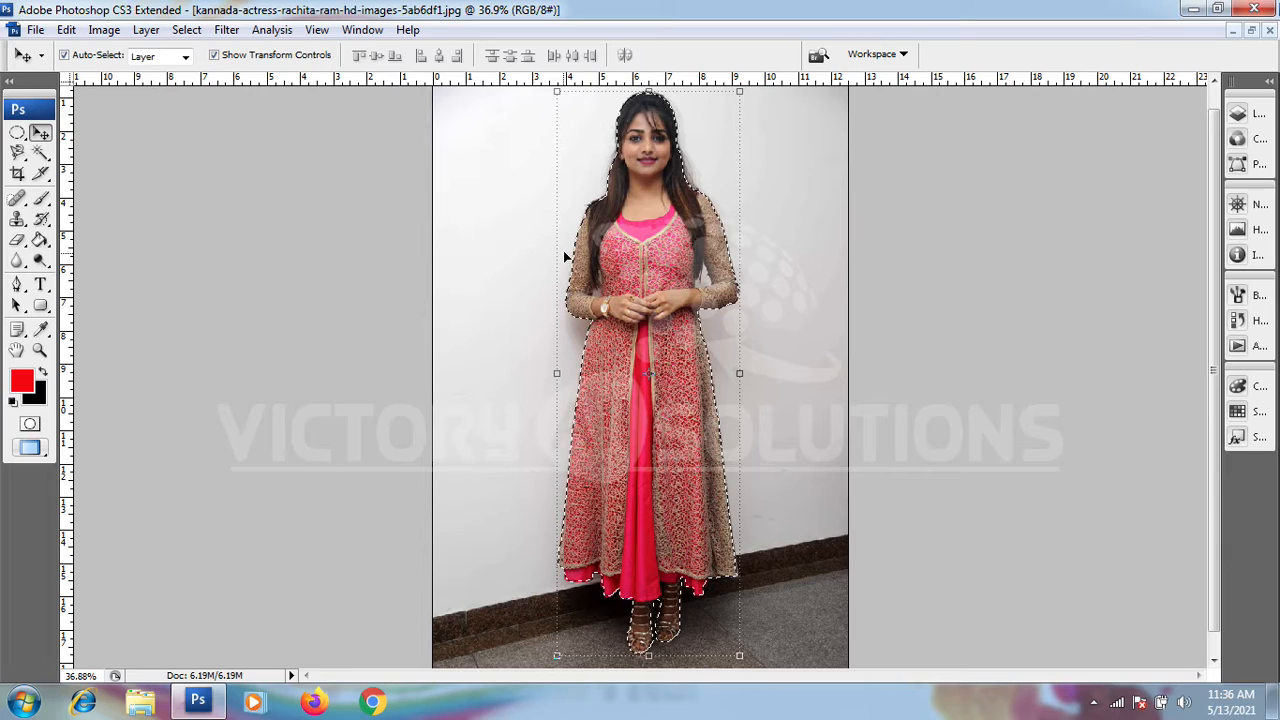
left_click(35, 29)
left_click(52, 50)
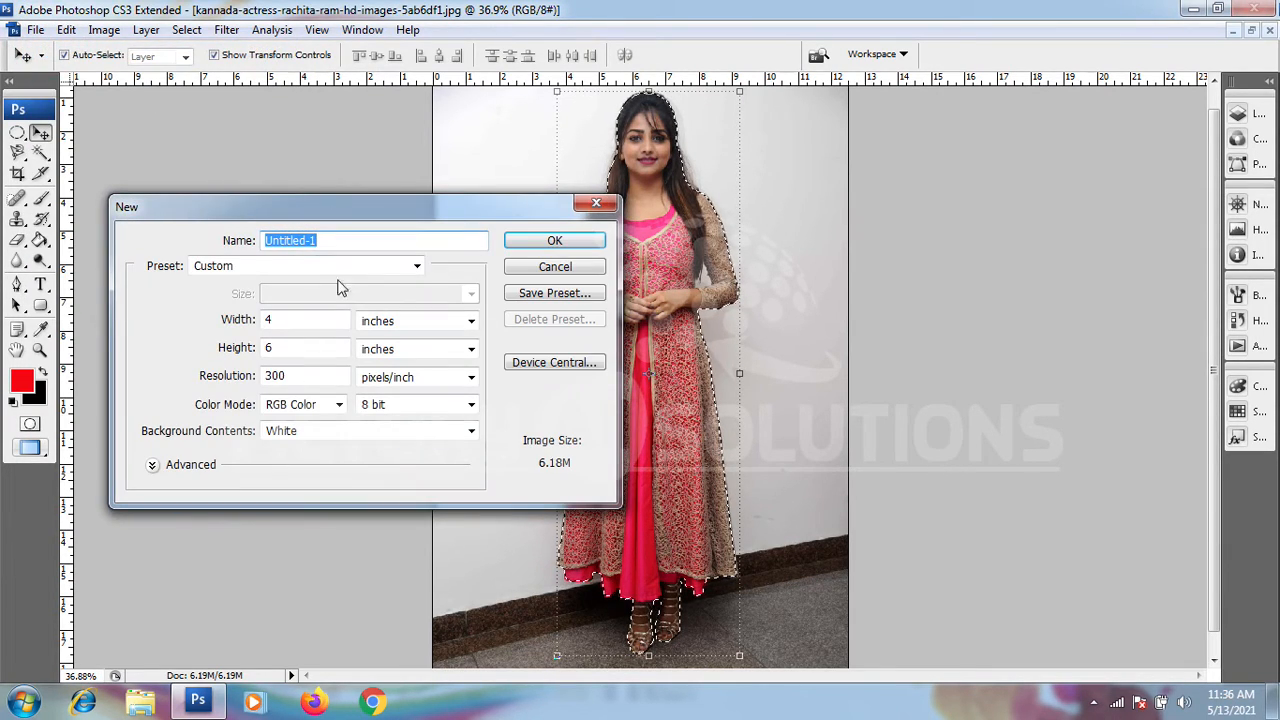
double_click(305, 320)
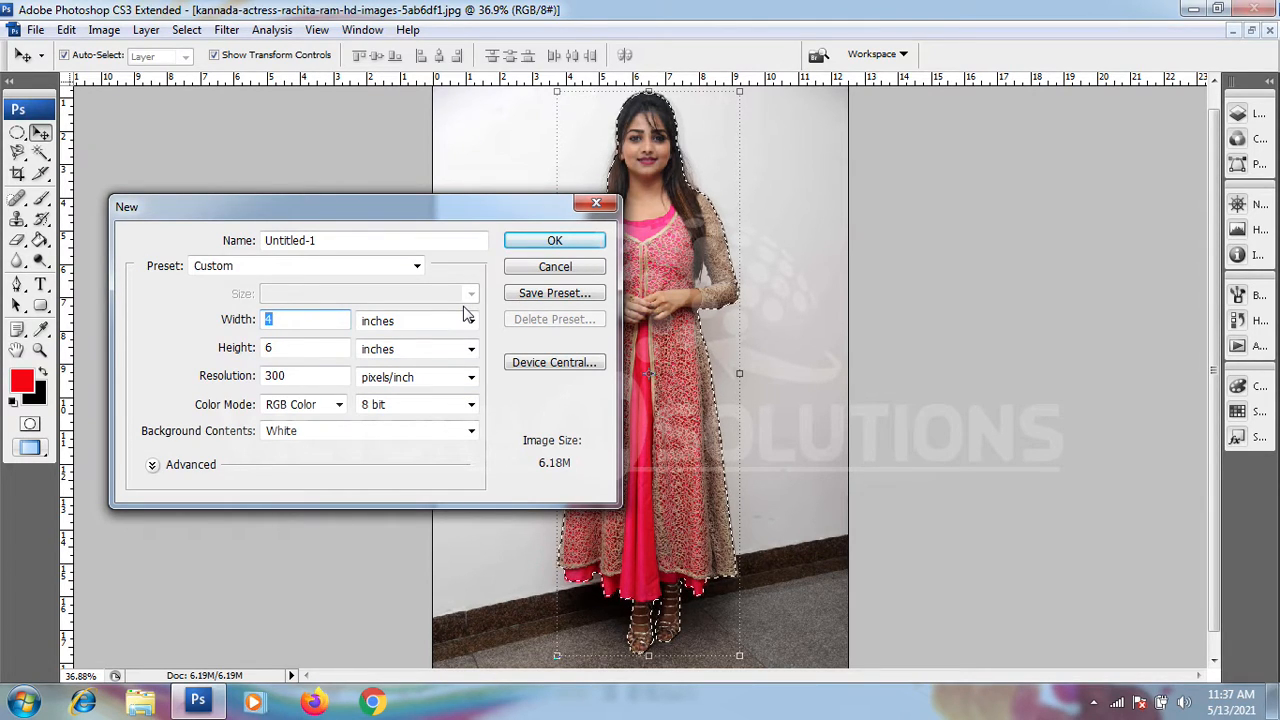
left_click(511, 241)
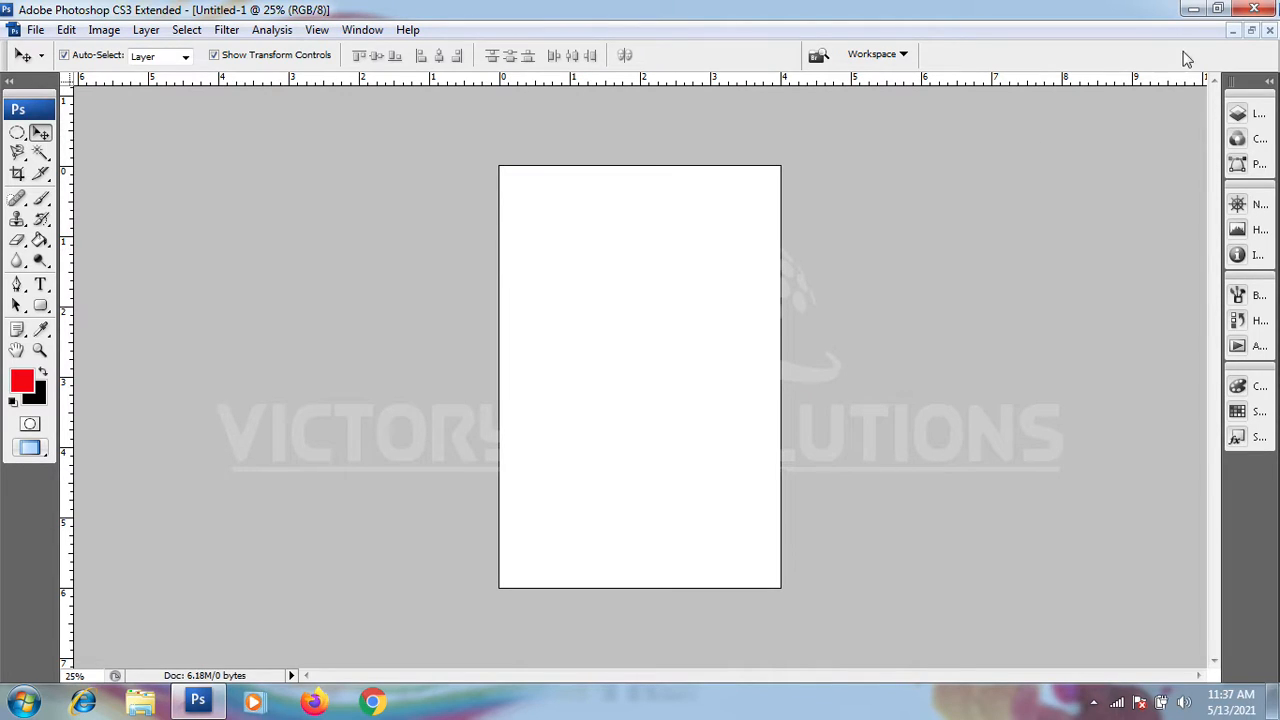
Step: Place both documents side by side in floating windows and copy the selected woman into the blank one with the Move tool
left_click(1251, 30)
left_click_drag(238, 94, 639, 122)
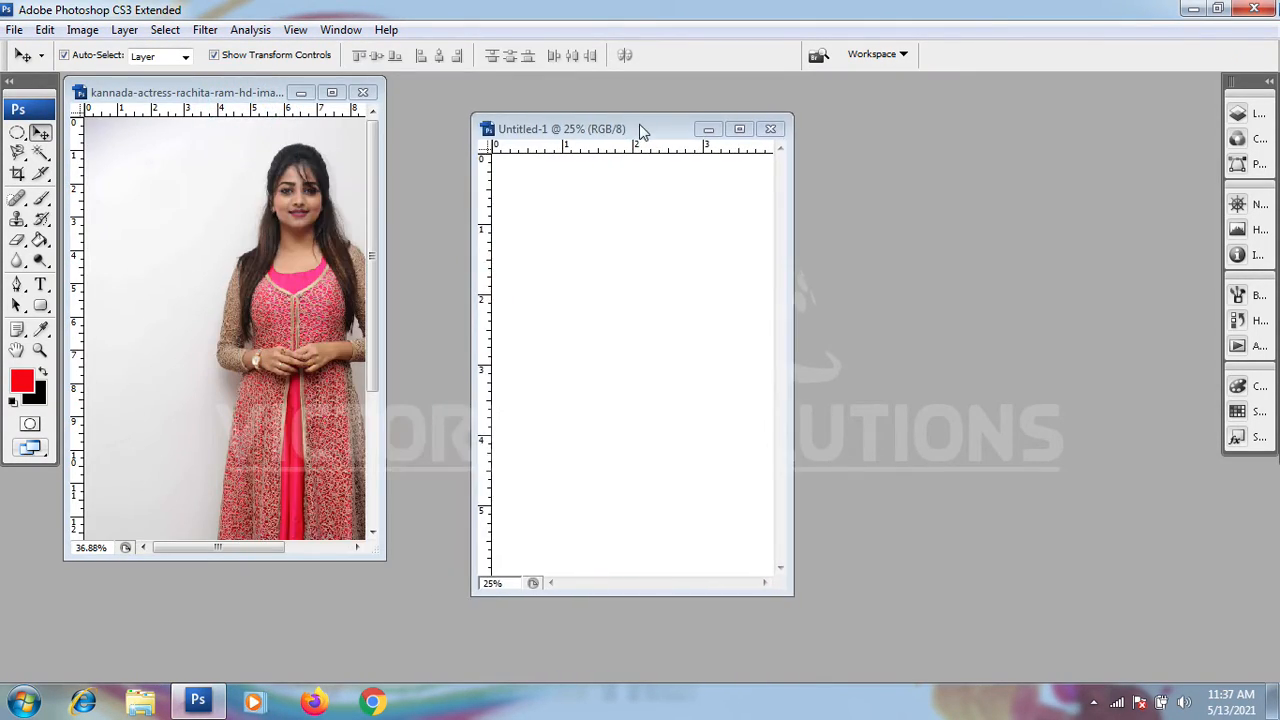
left_click_drag(289, 265, 612, 267)
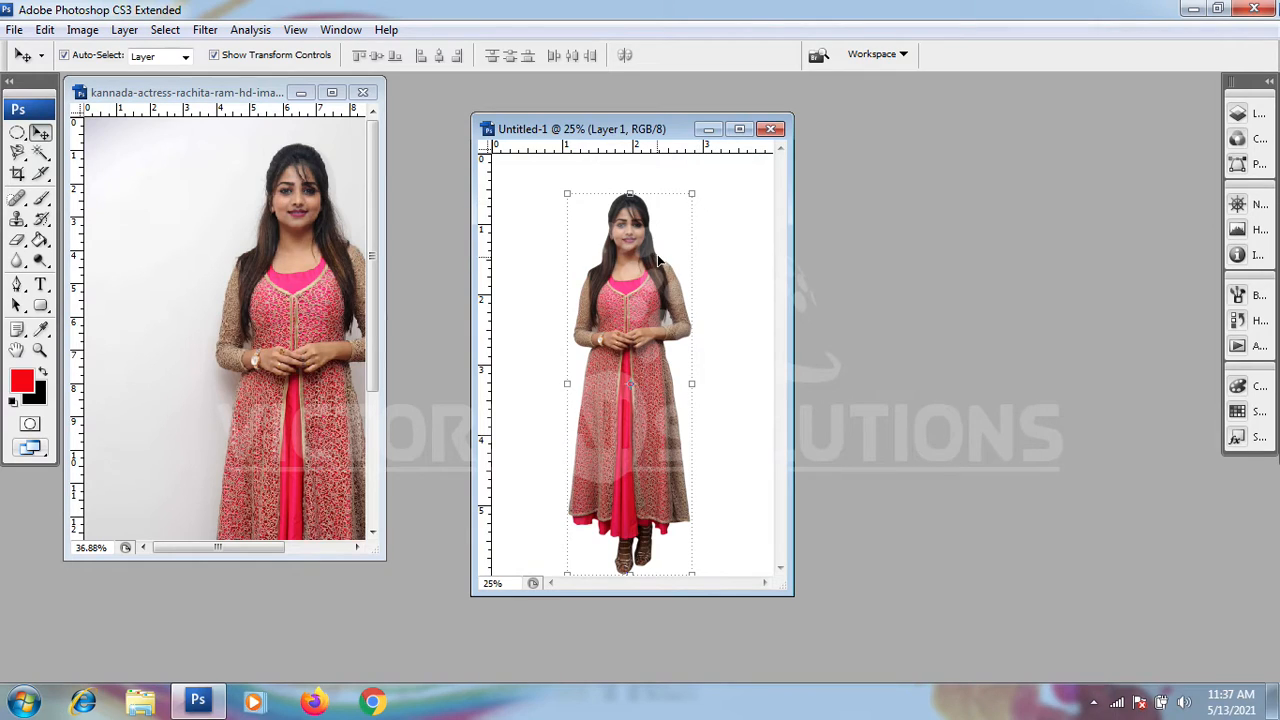
Step: Examine the cutout's edges around the hair, face and shoulders at several magnifications, finishing with the whole figure
scroll(651, 247, "up", 5)
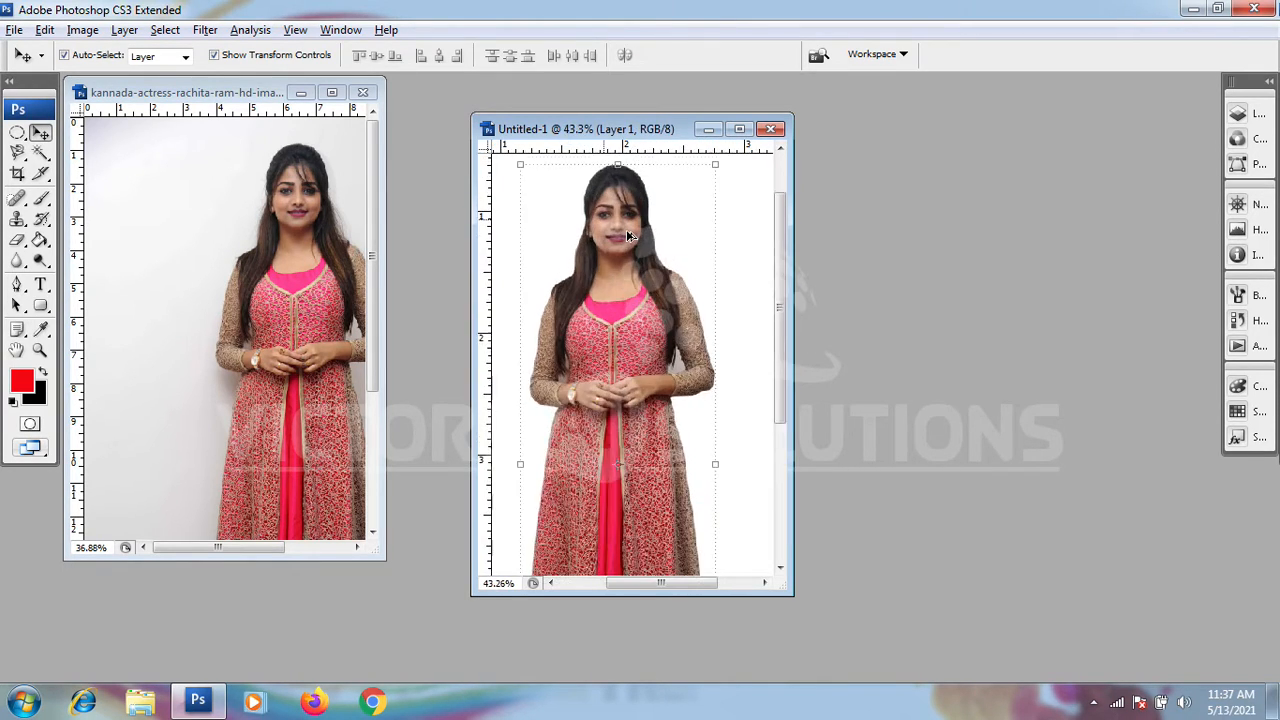
scroll(660, 315, "down", 3)
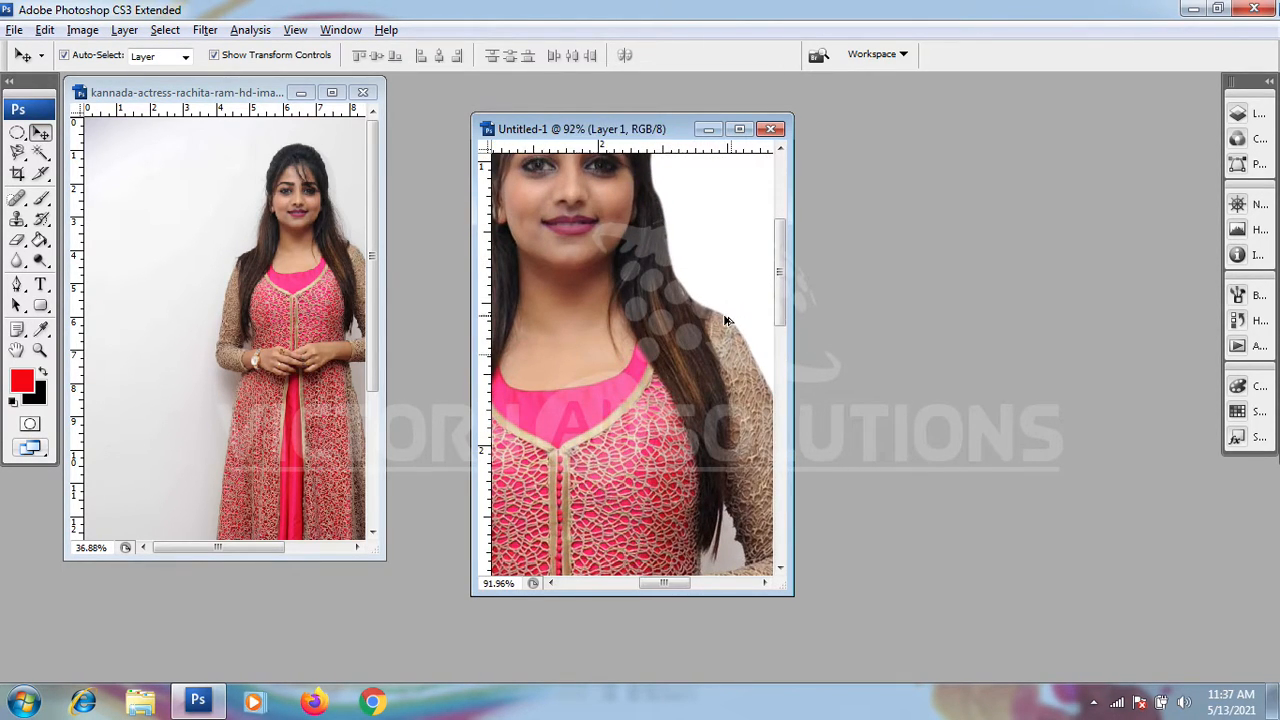
scroll(574, 321, "down", 1)
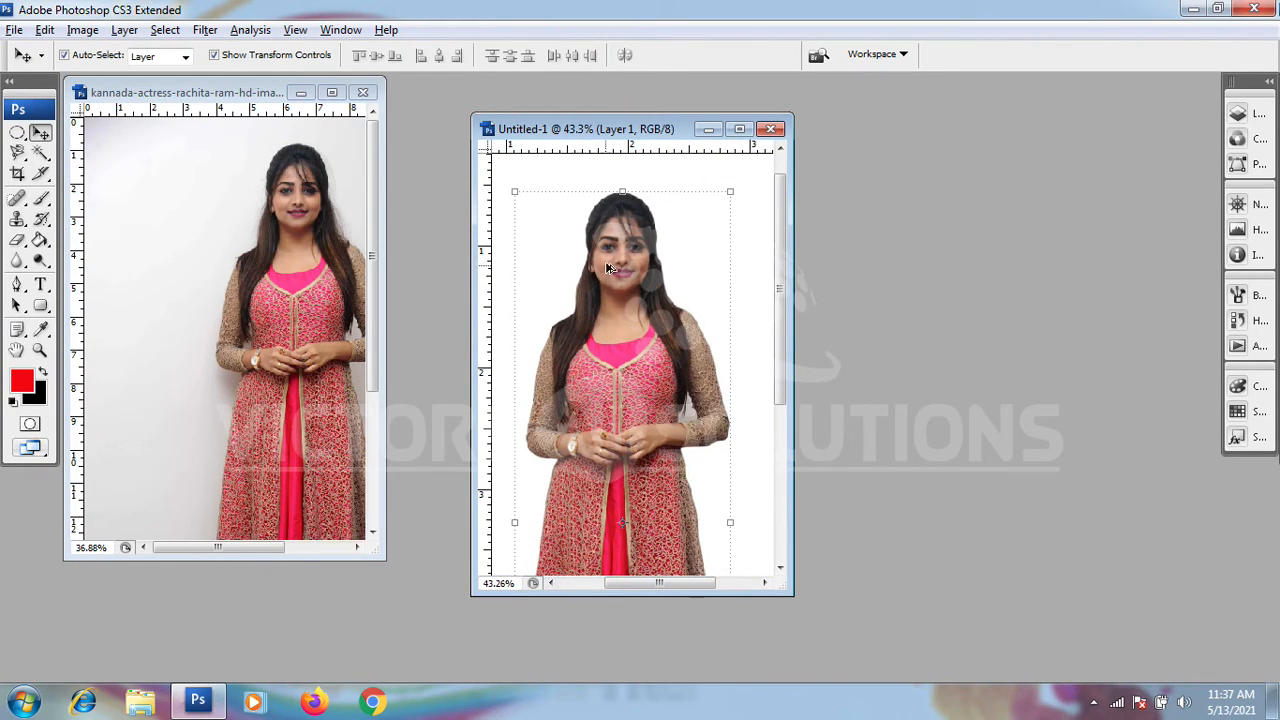
scroll(628, 229, "up", 4)
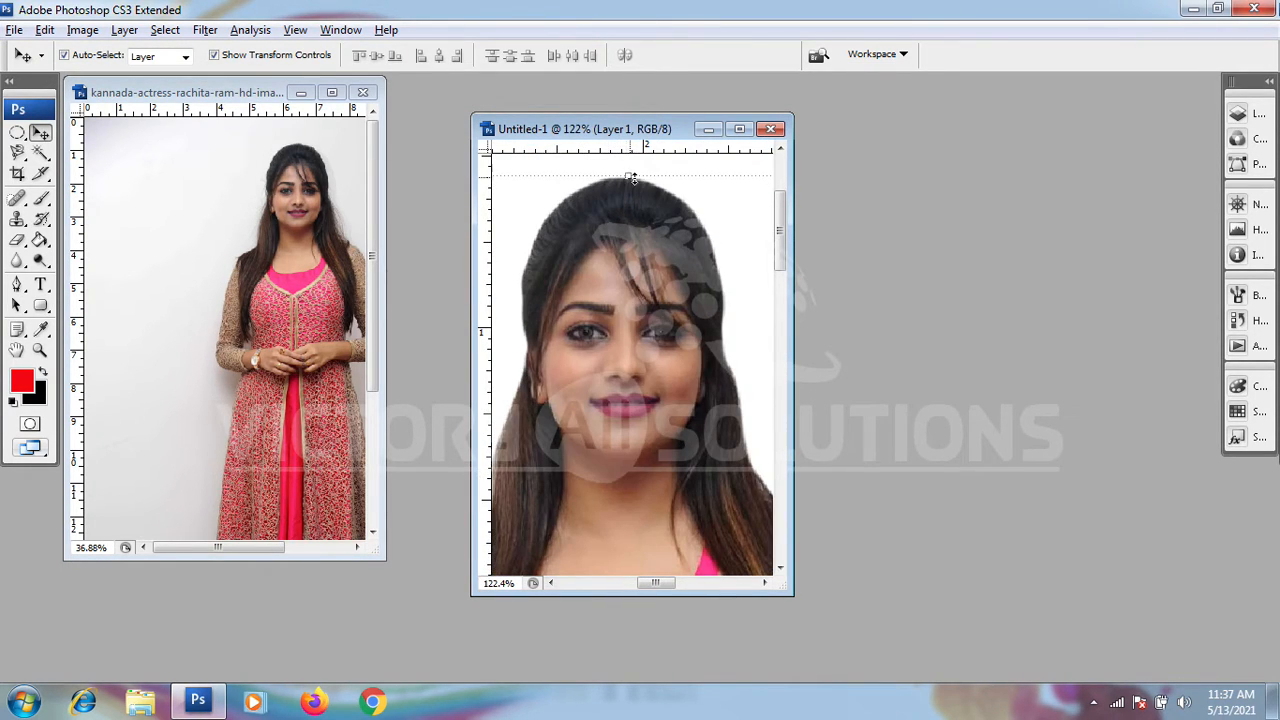
scroll(676, 220, "down", 1)
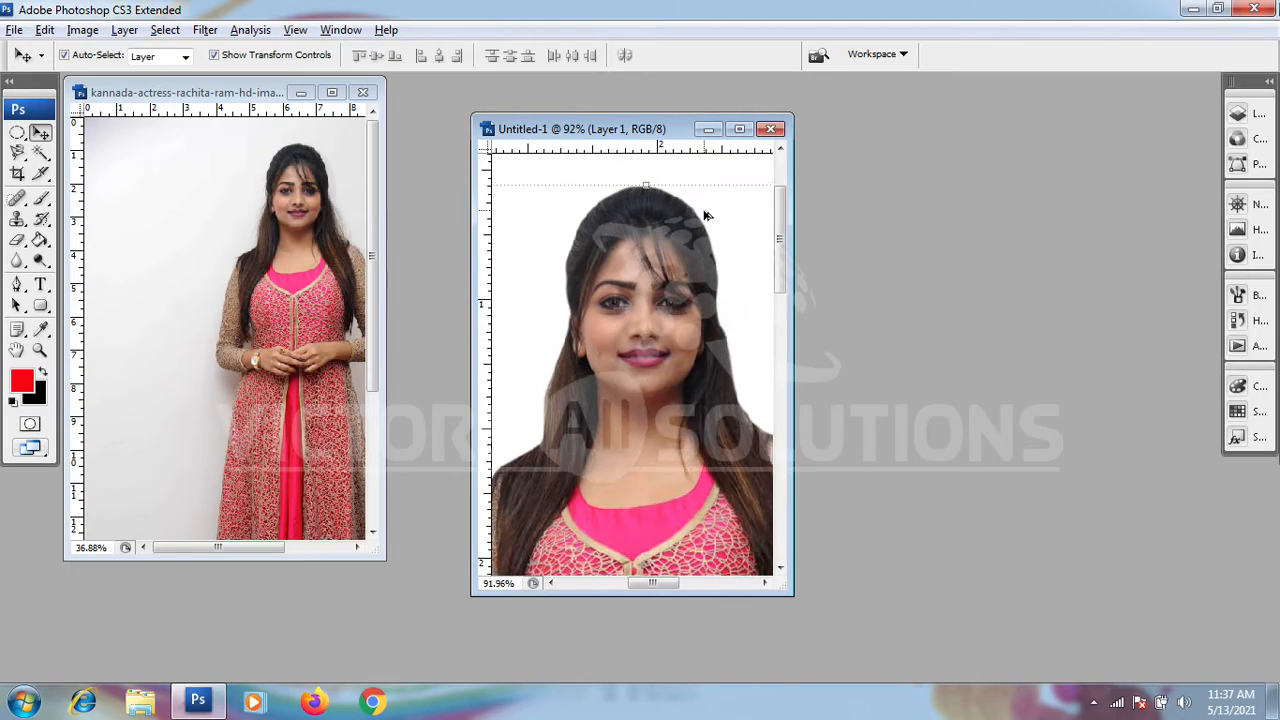
scroll(640, 194, "down", 2)
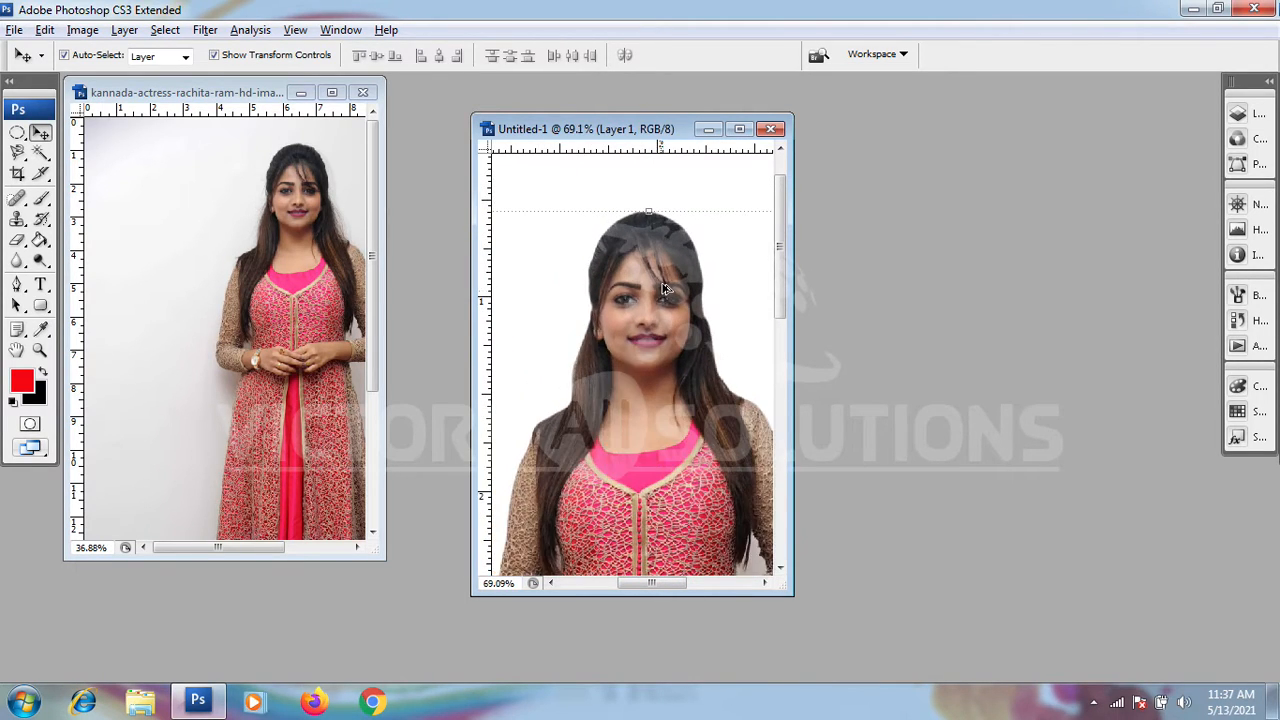
scroll(652, 279, "up", 2)
scroll(557, 271, "up", 2)
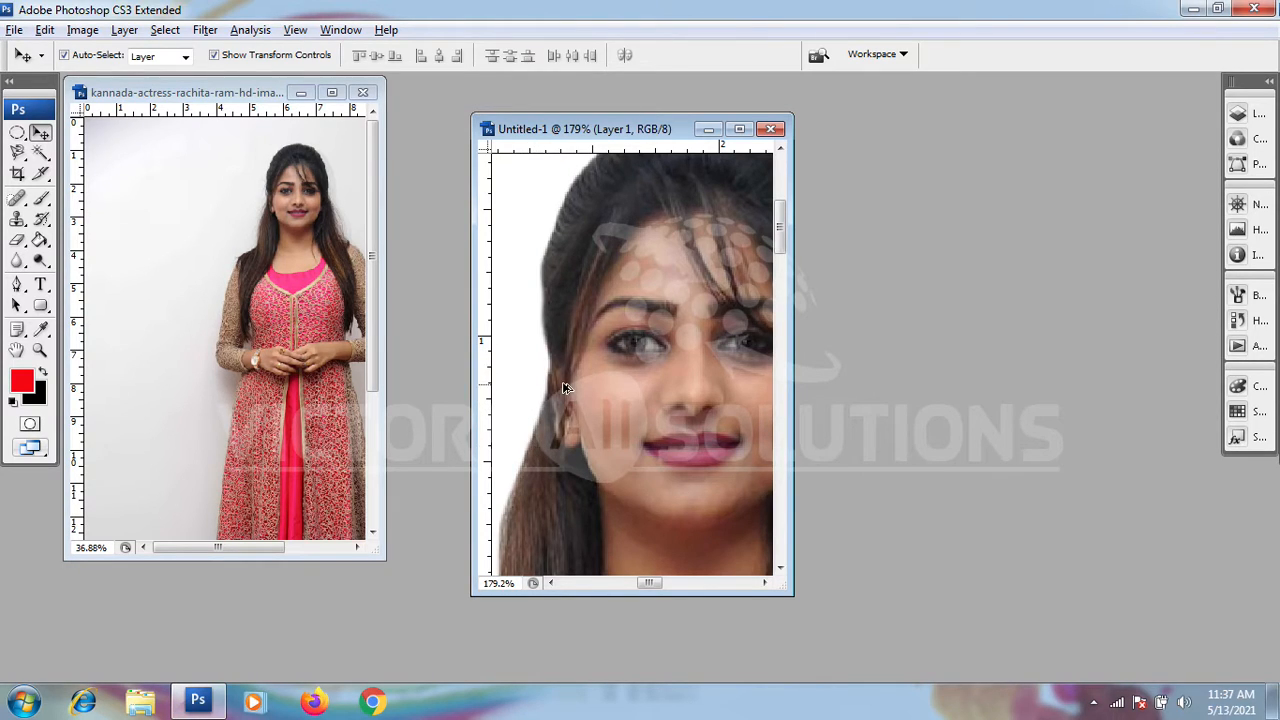
scroll(628, 270, "down", 5)
scroll(628, 270, "down", 4)
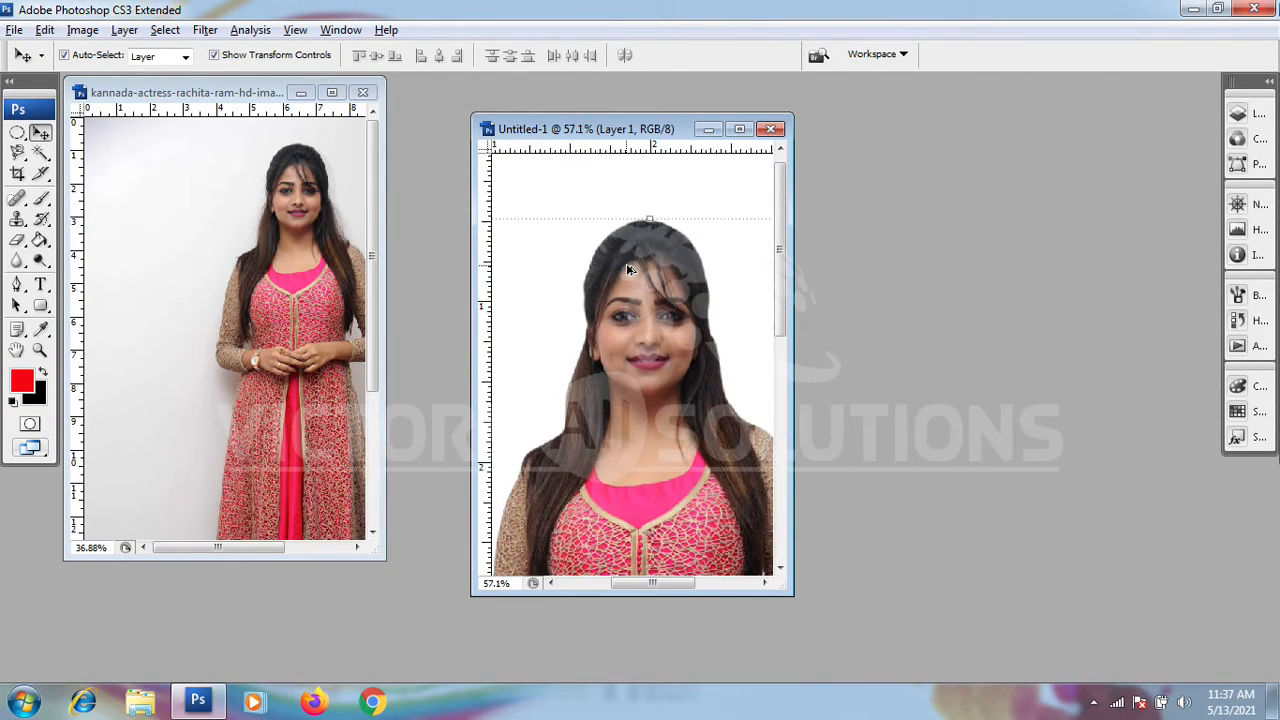
scroll(730, 470, "up", 2)
scroll(730, 470, "down", 3)
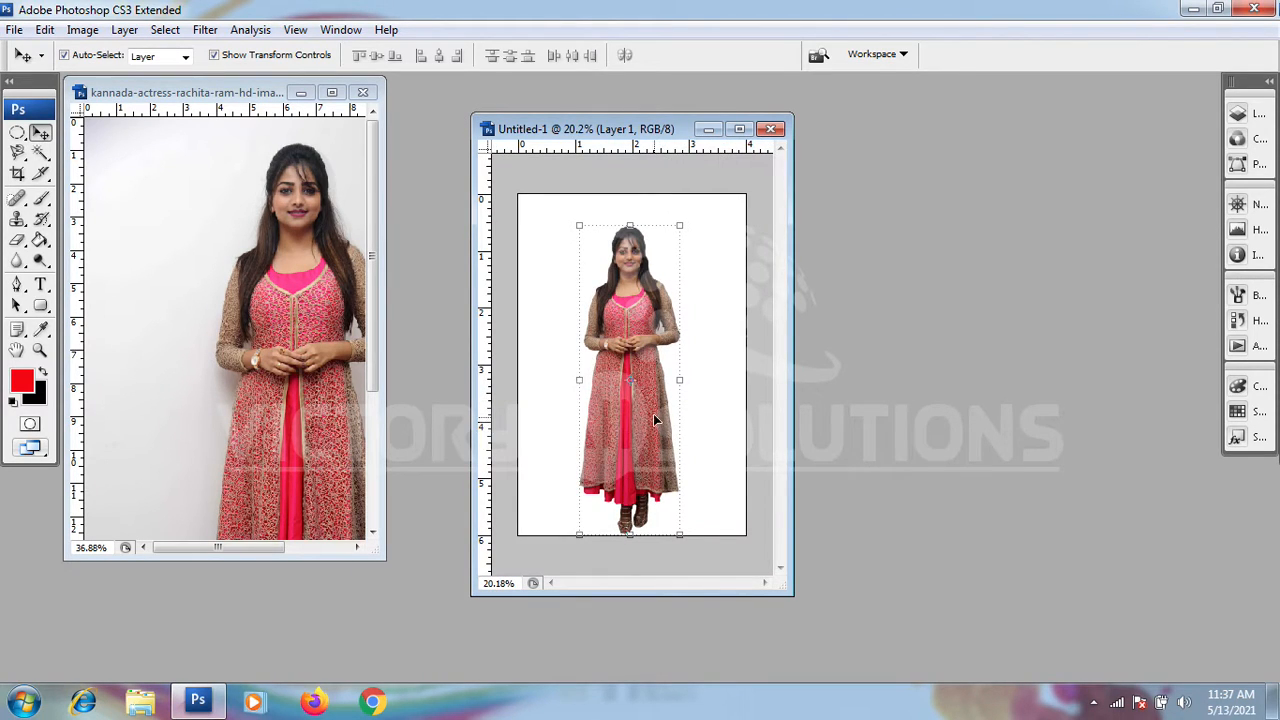
Step: Move the cutout figure up slightly, away from the page's bottom edge, and check its feet and hem
left_click_drag(655, 420, 653, 406)
scroll(660, 545, "up", 2)
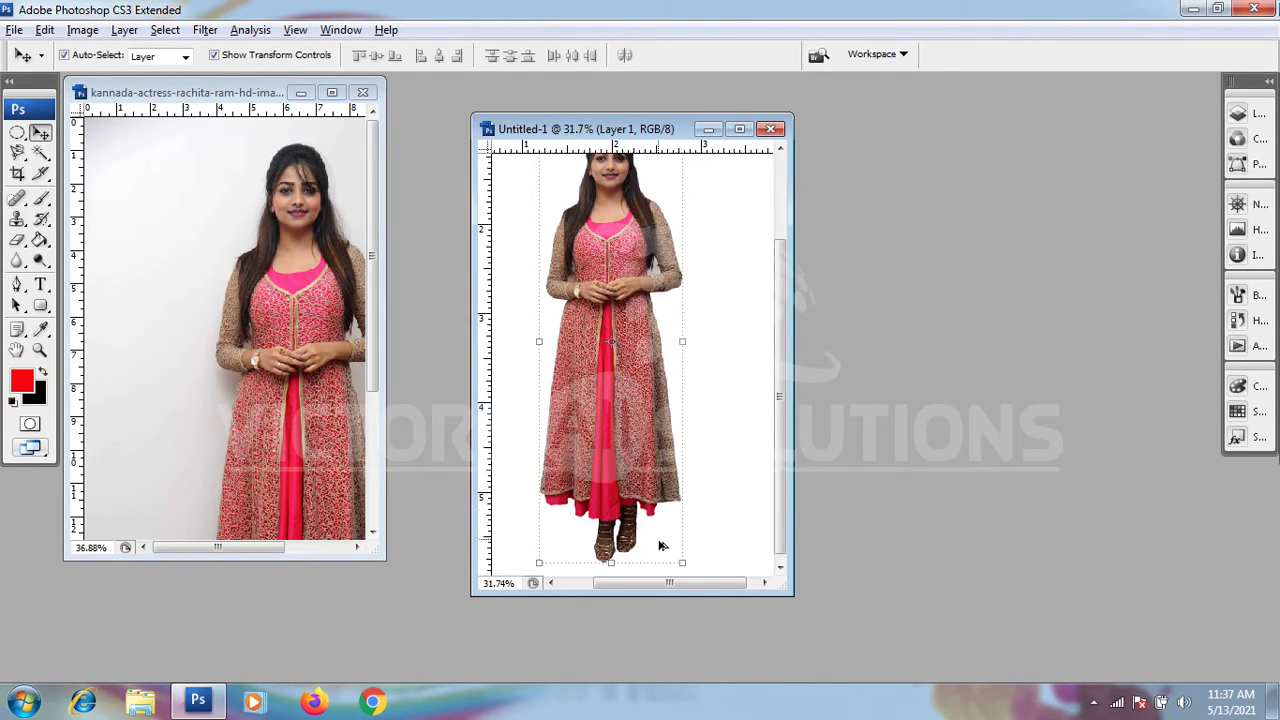
scroll(660, 545, "up", 6)
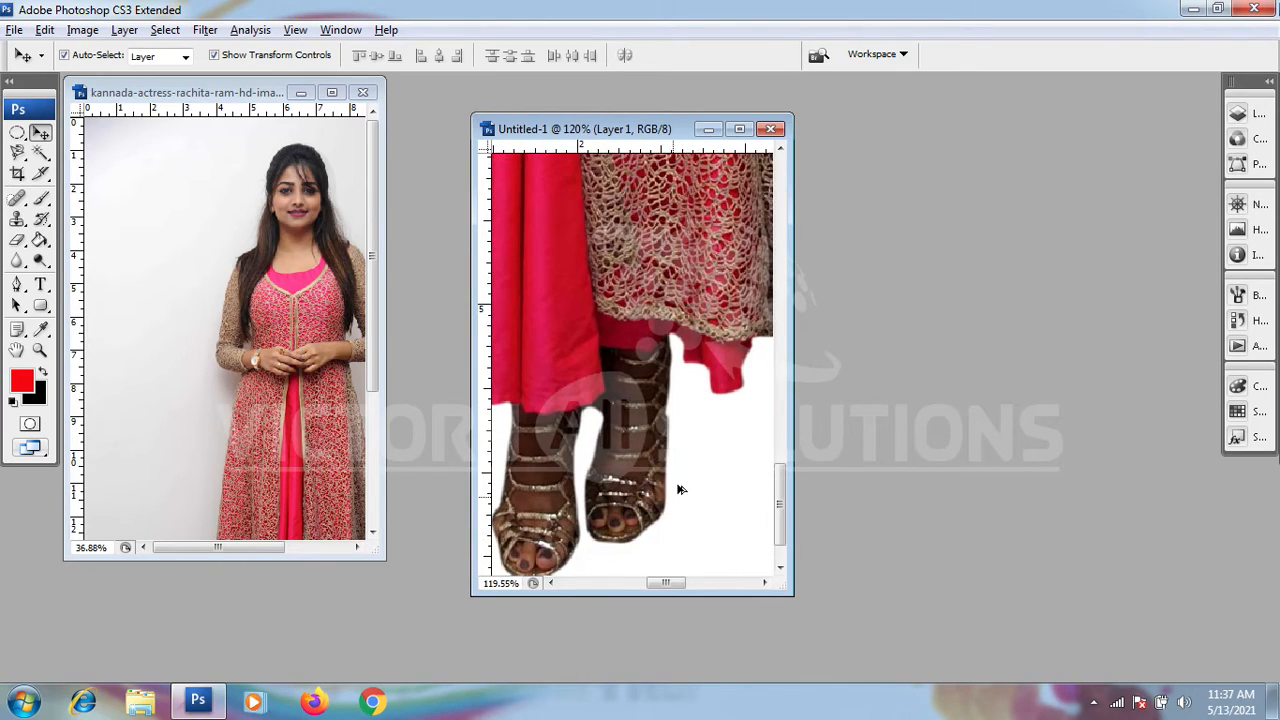
scroll(678, 489, "down", 4)
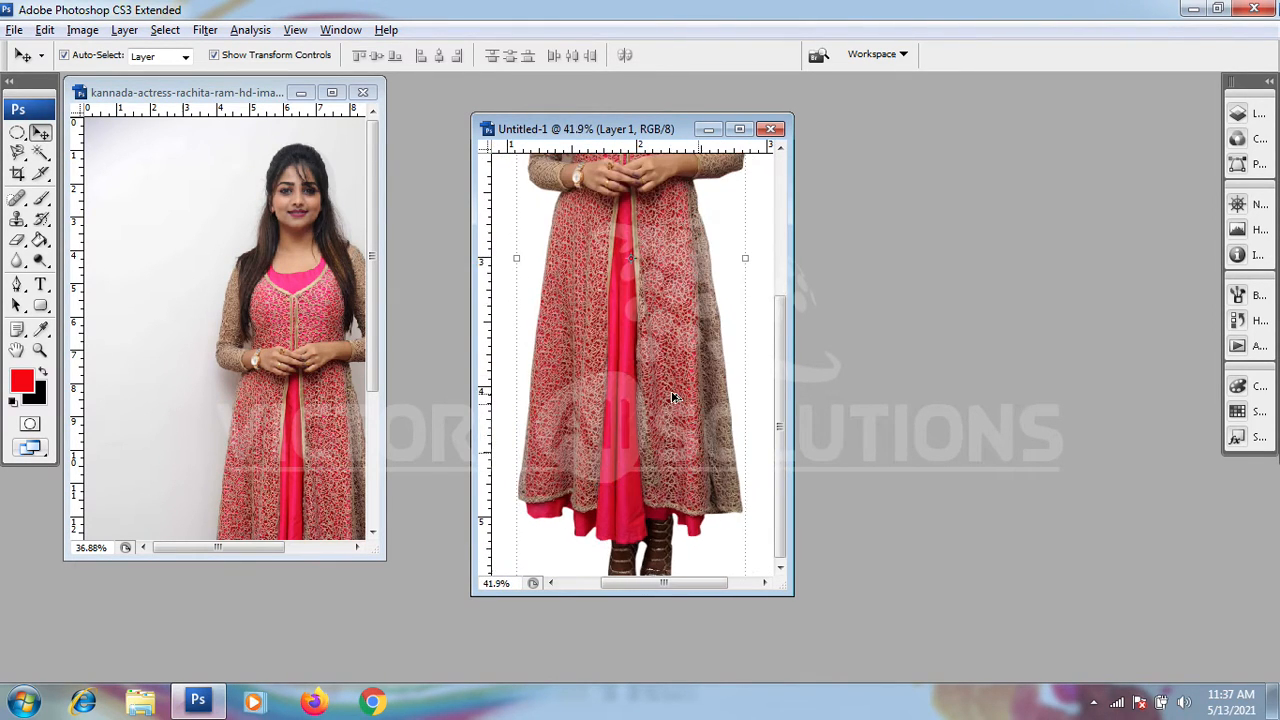
scroll(672, 397, "down", 2)
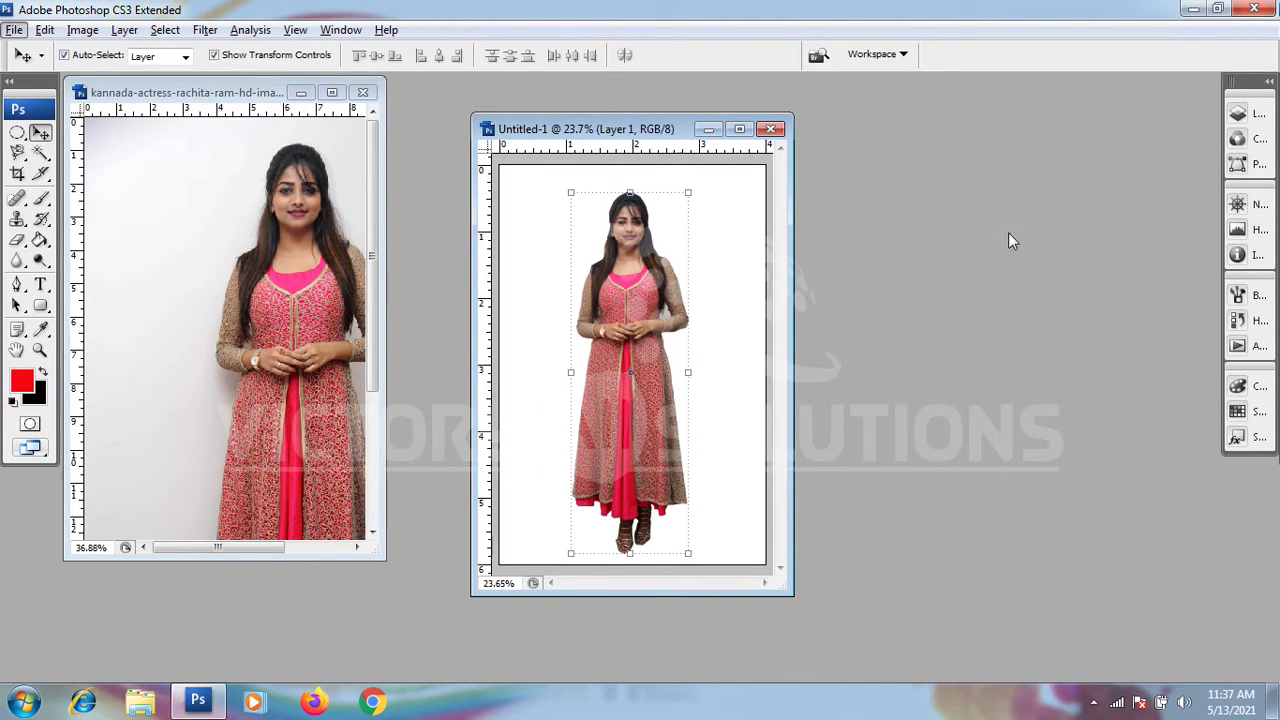
Step: Maximize the new document's window, deselect the figure's layer and display the document's layer list
left_click(745, 129)
left_click(766, 315)
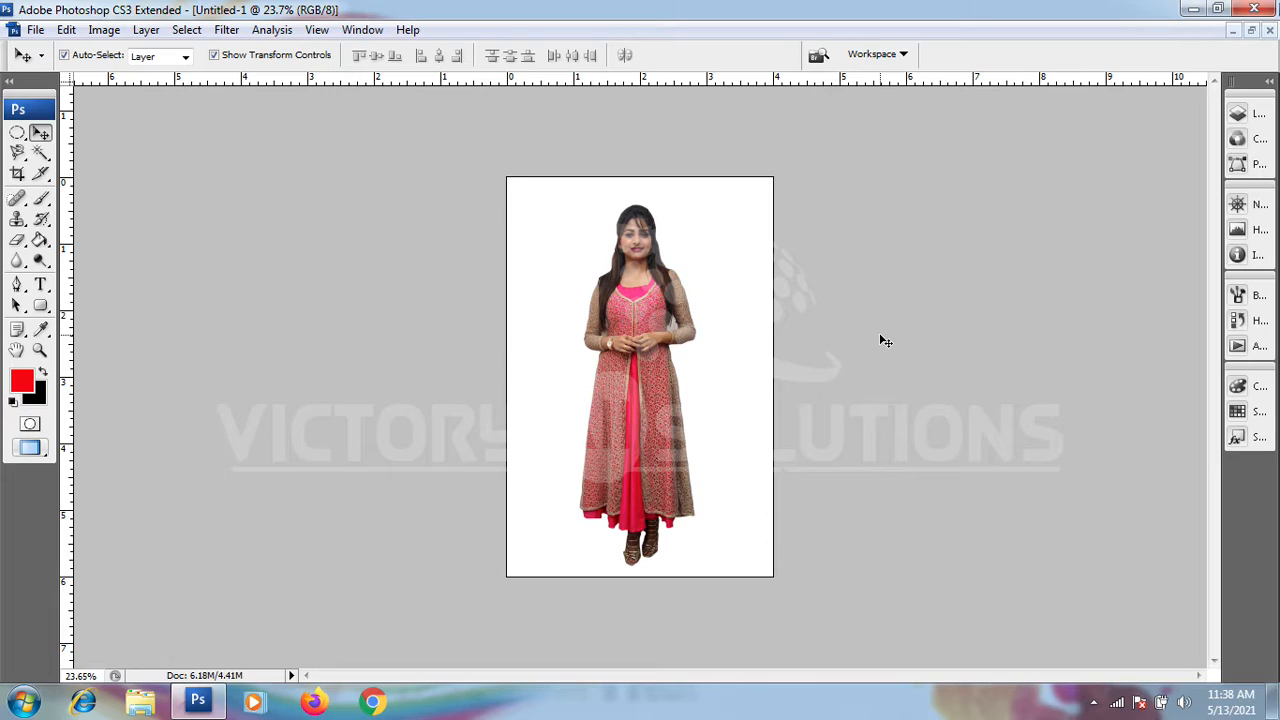
left_click(362, 30)
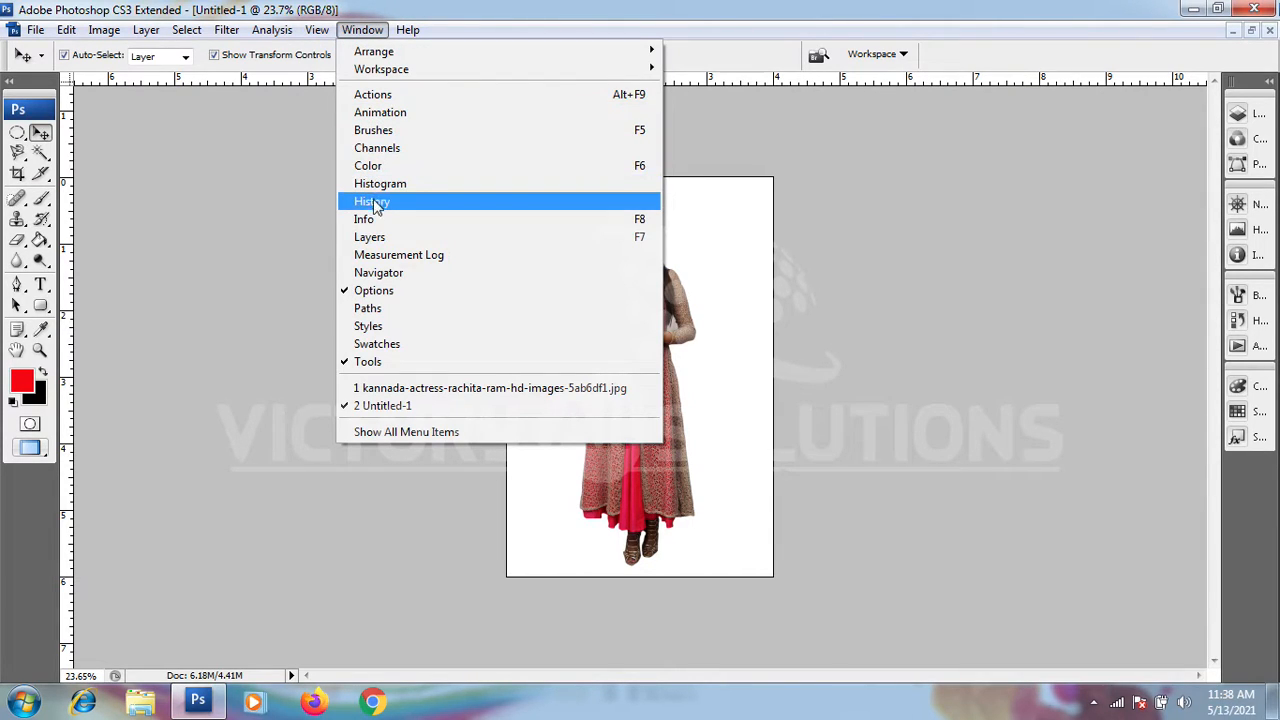
left_click(372, 237)
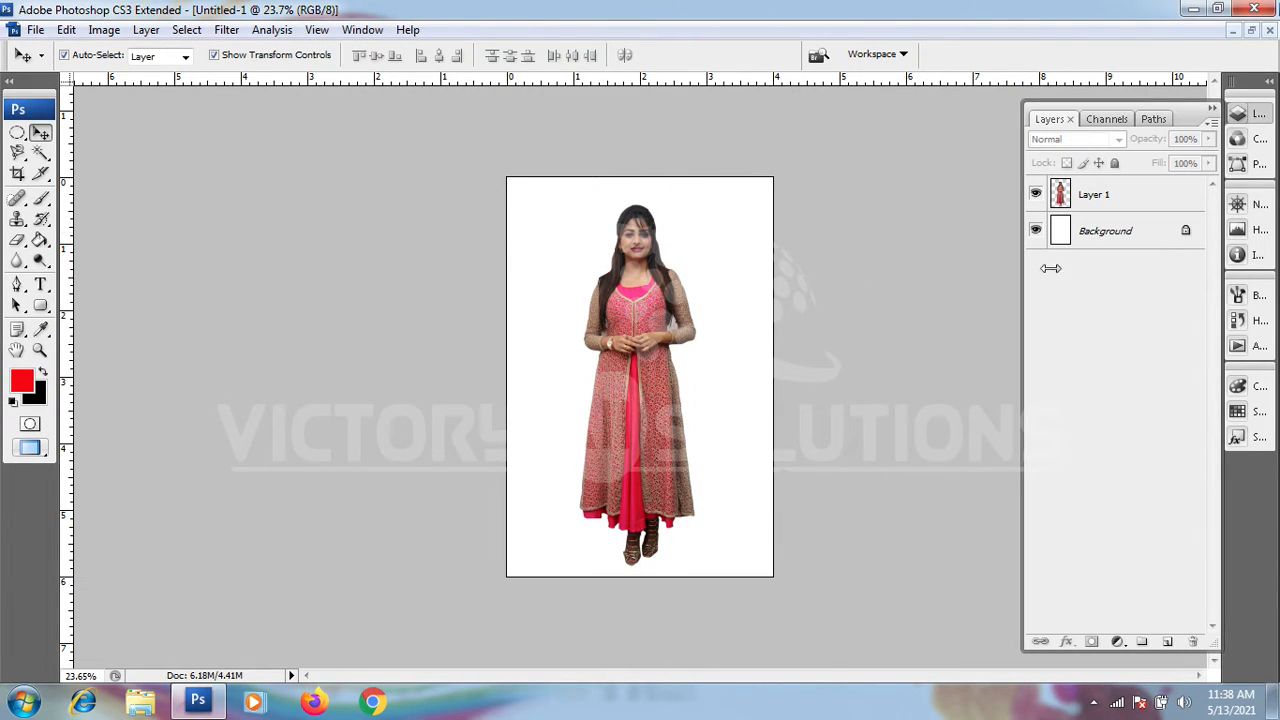
Step: Add a new empty layer directly above the Background layer, beneath the figure's layer
left_click(1152, 230)
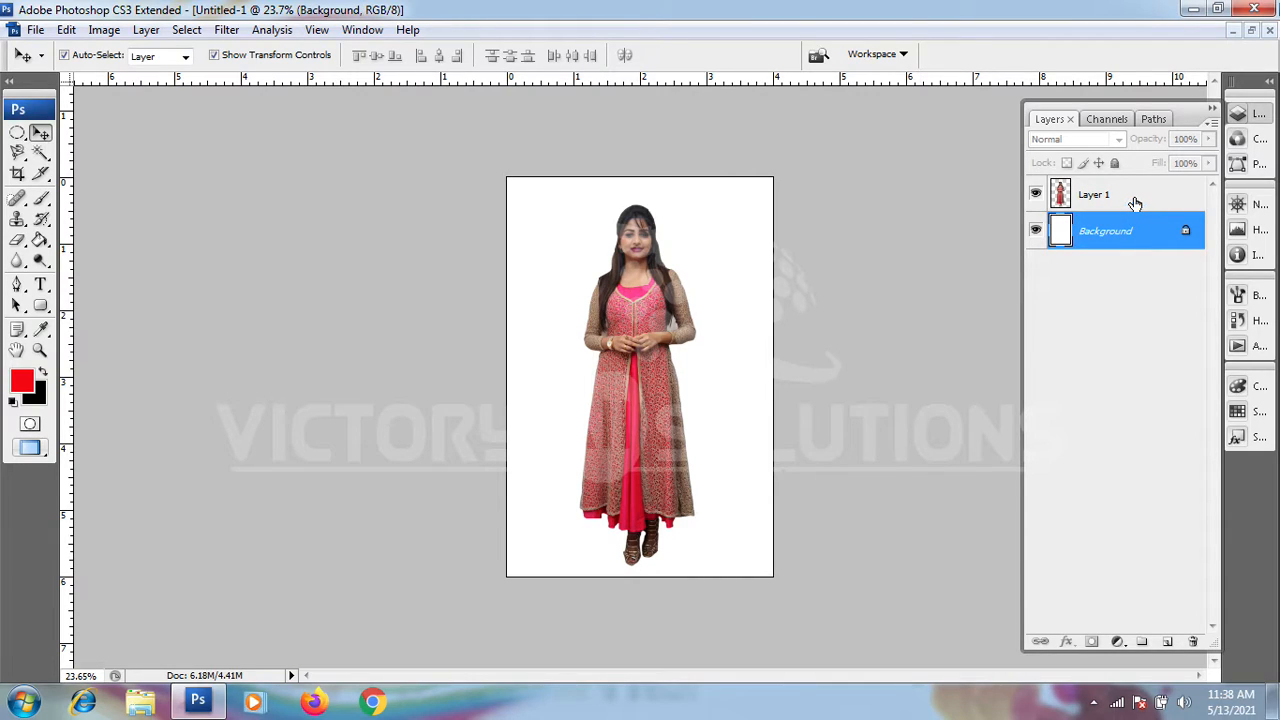
left_click(1134, 203)
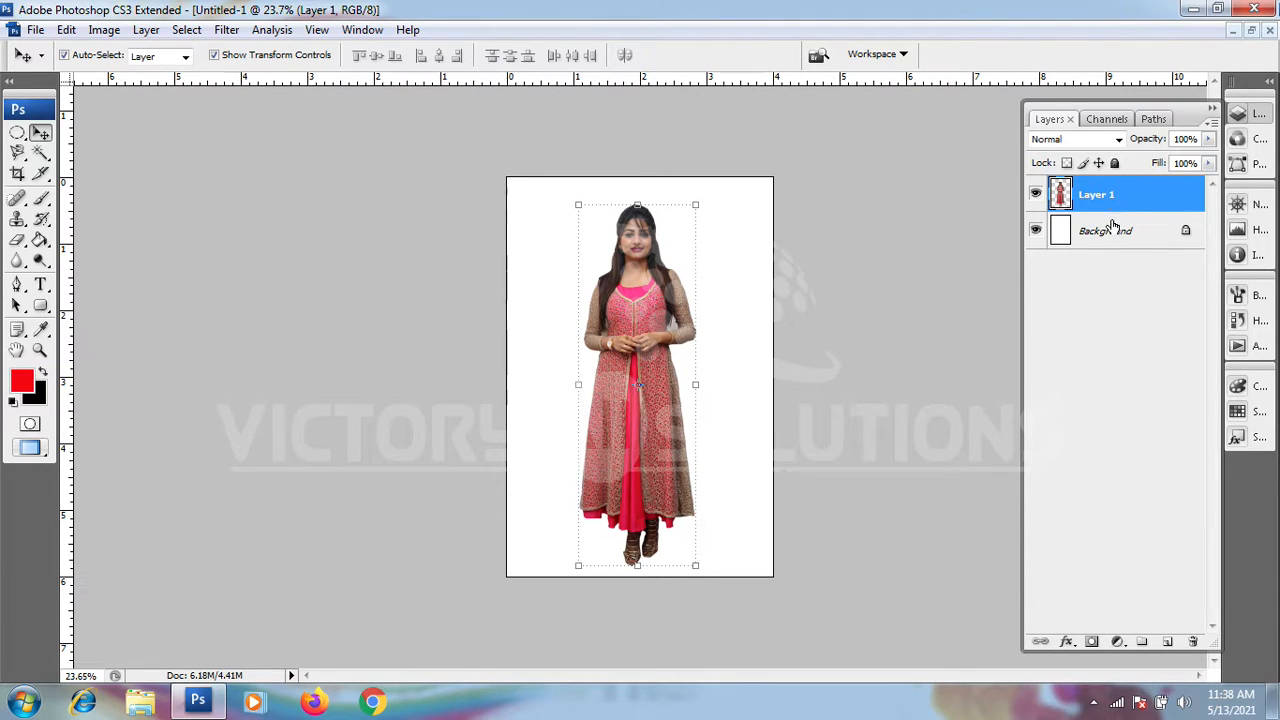
left_click(1112, 234)
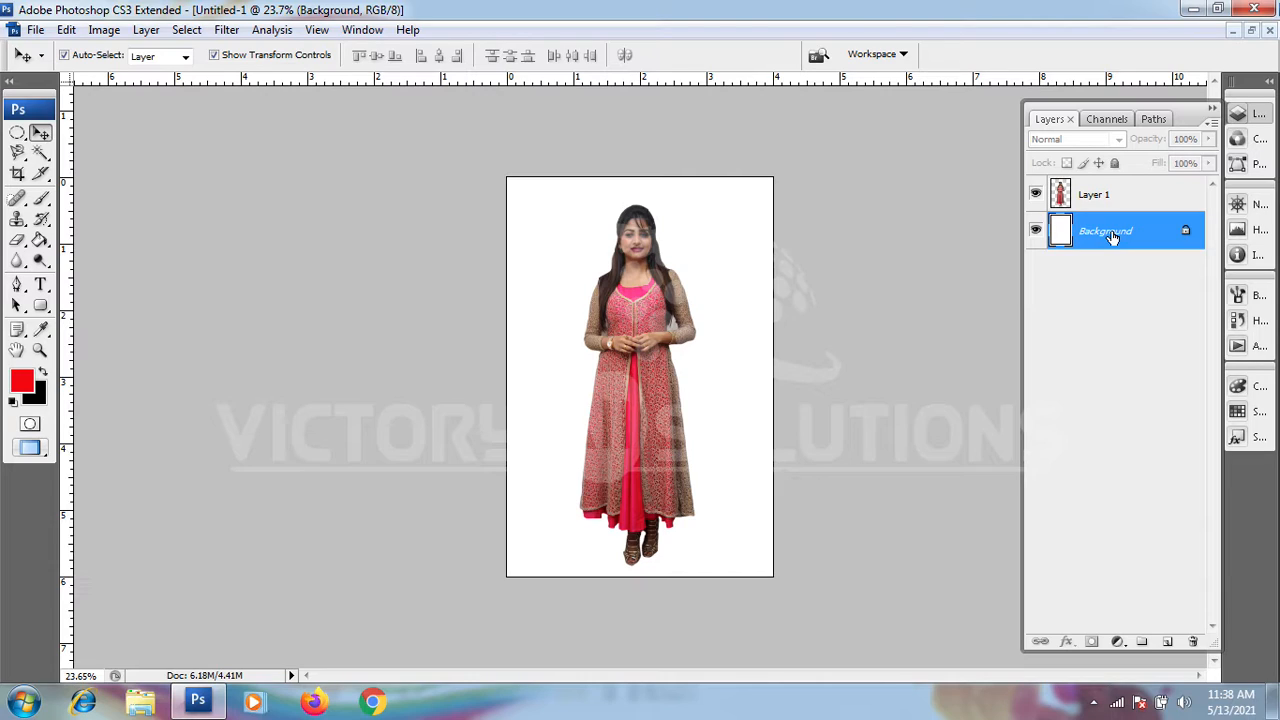
left_click(1110, 196)
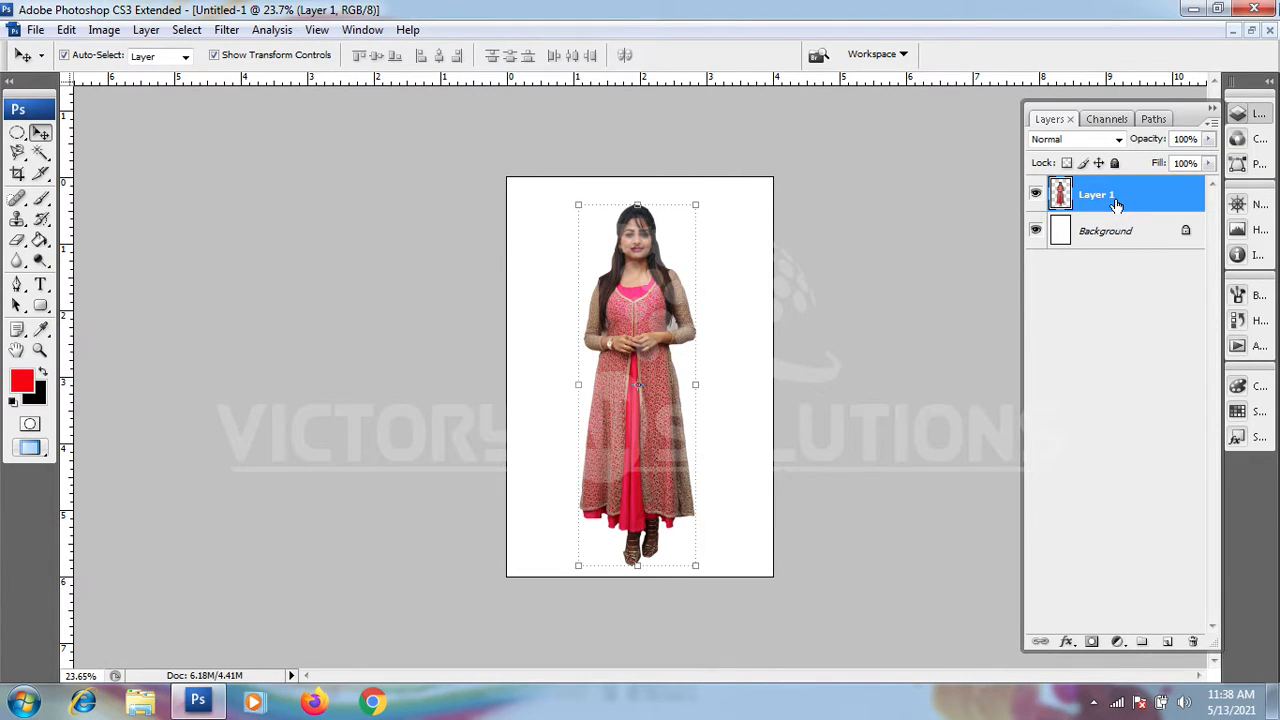
left_click(1090, 248)
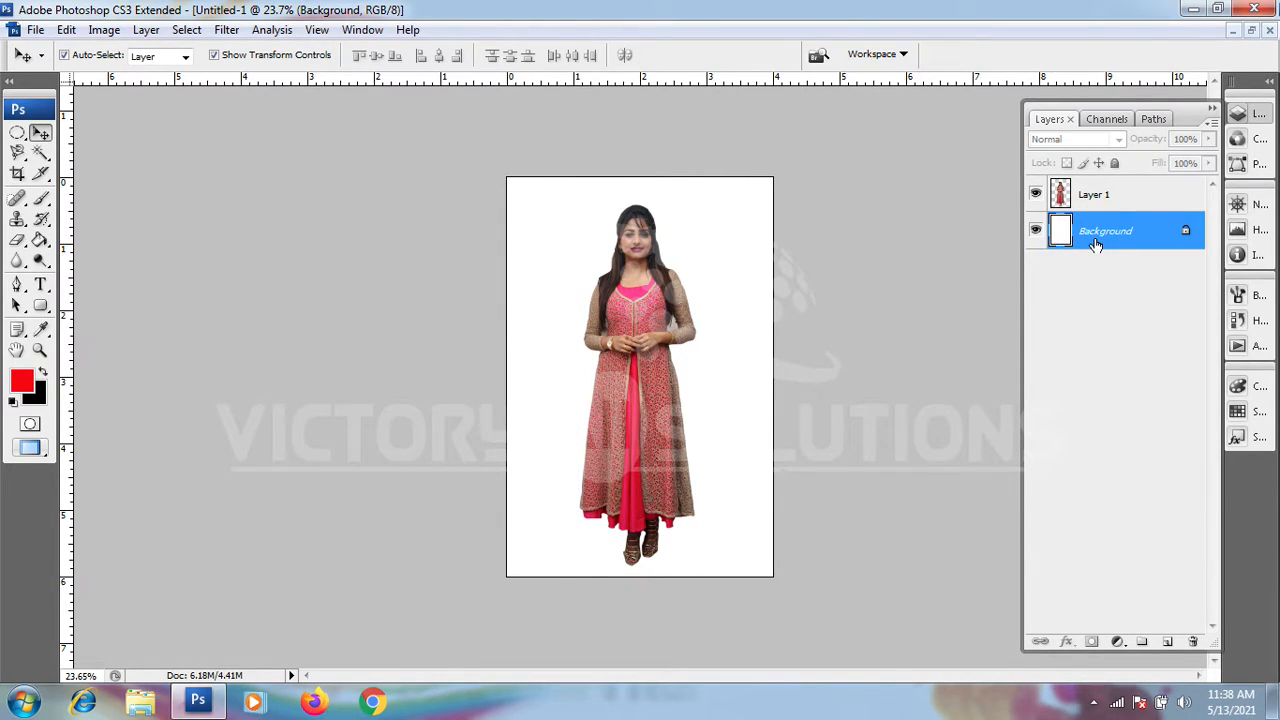
left_click(1166, 643)
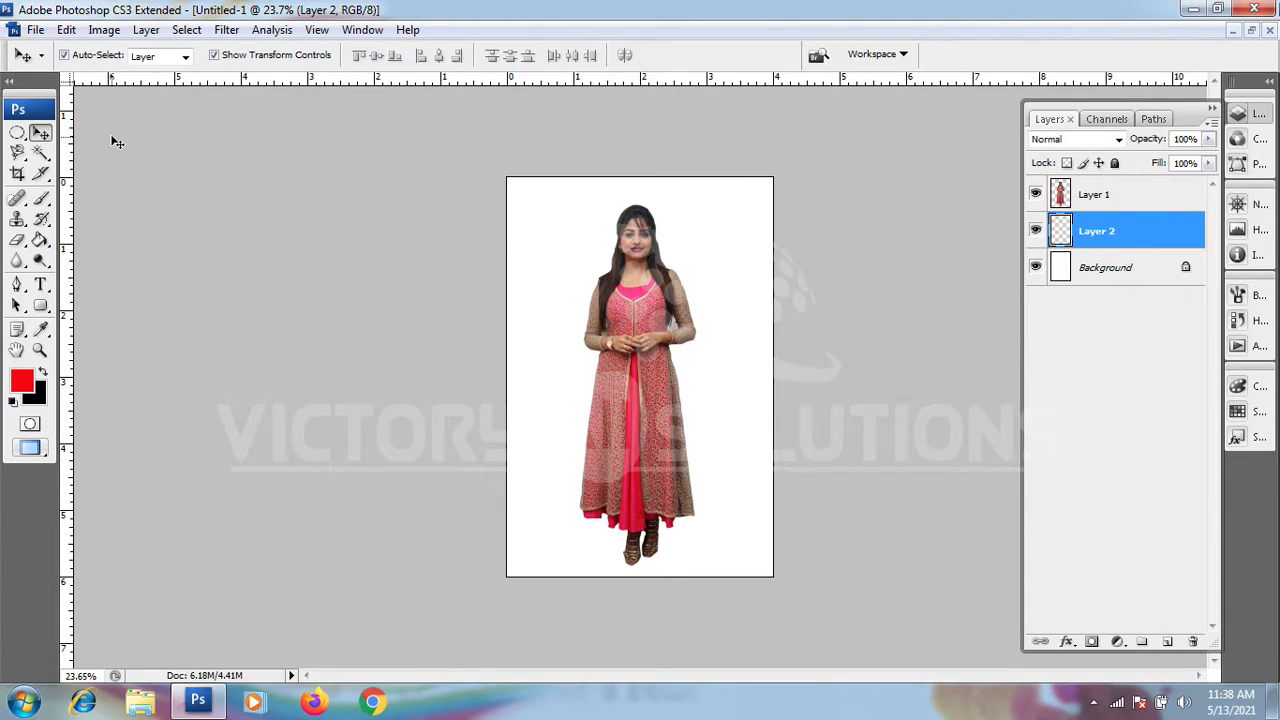
left_click(38, 133)
left_click(658, 292)
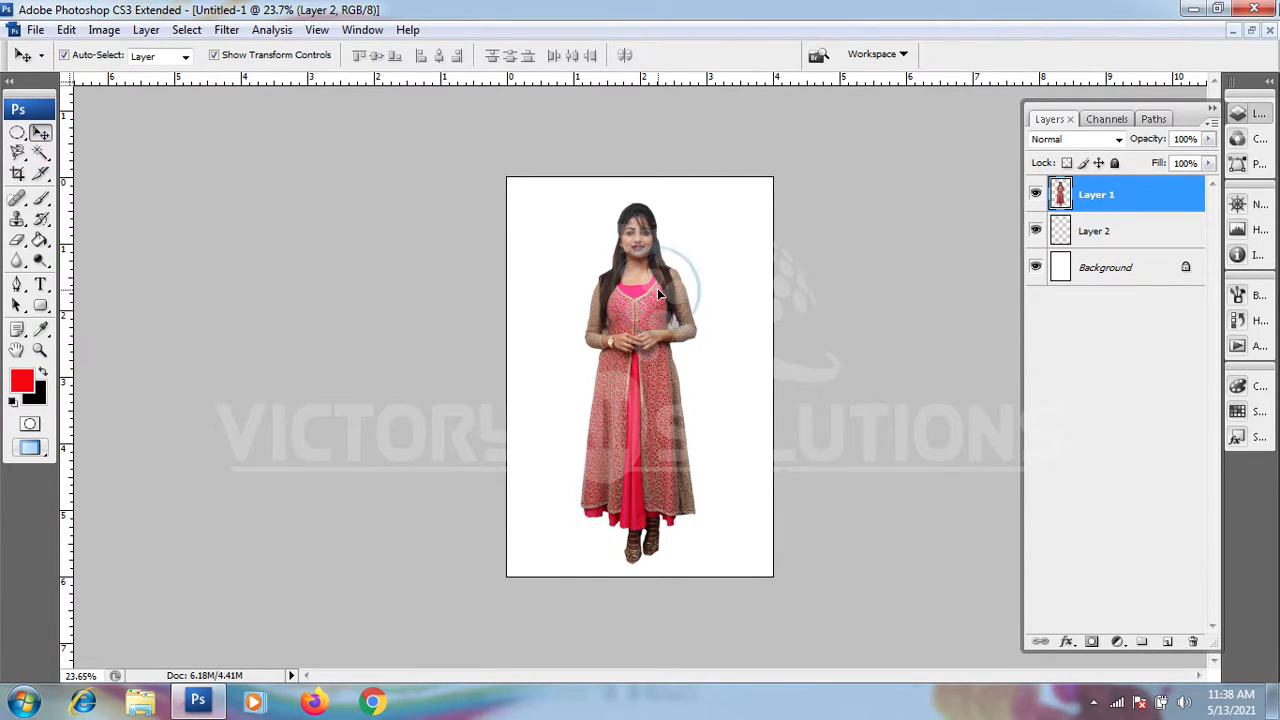
left_click(1100, 232)
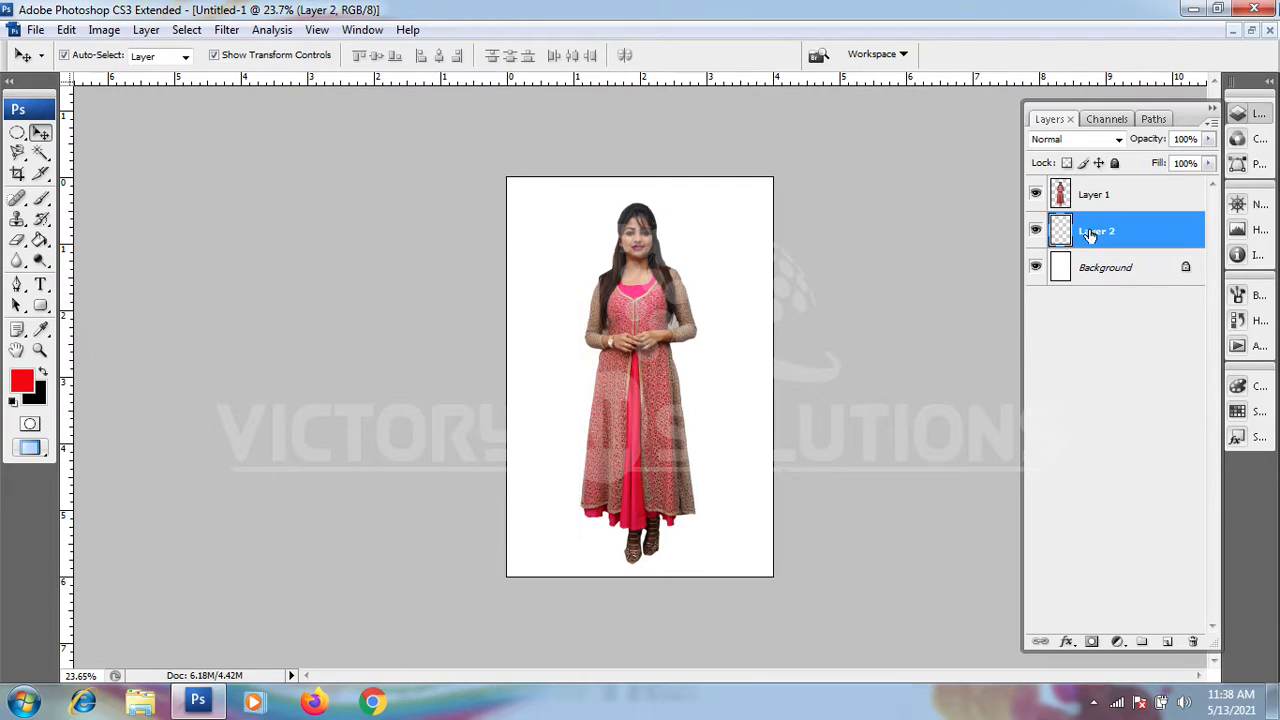
left_click(40, 241)
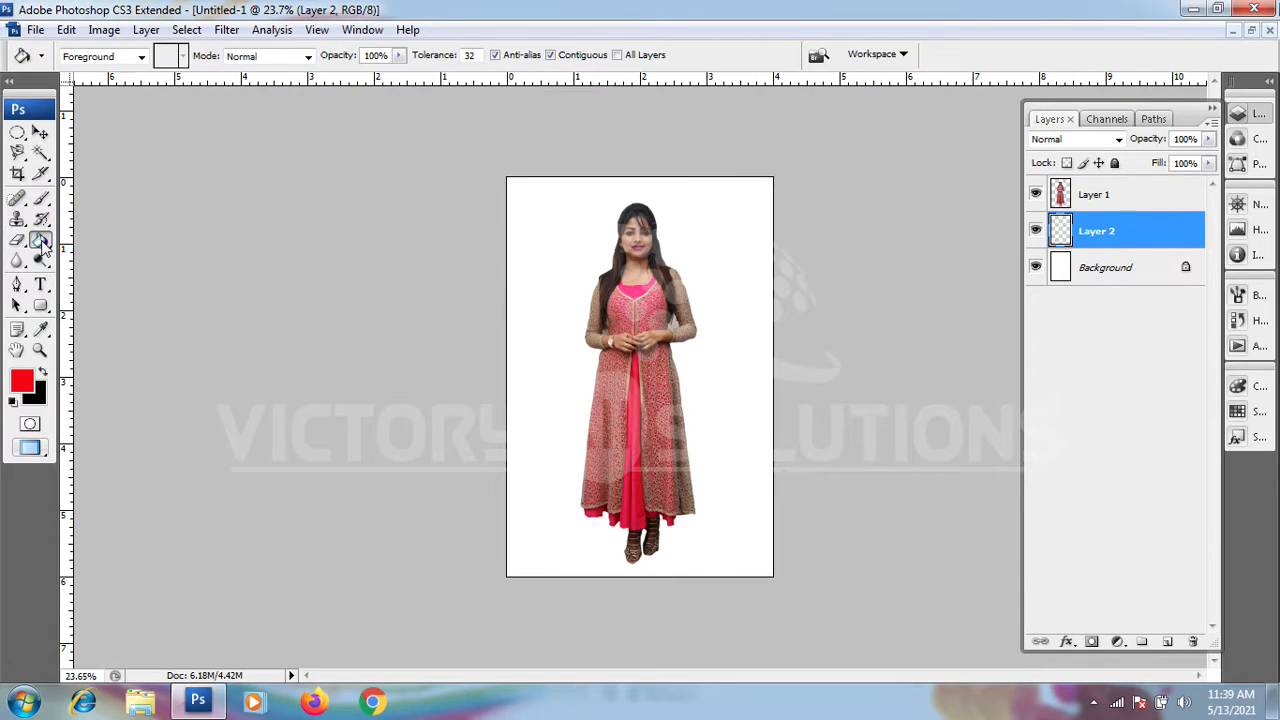
left_click(16, 350)
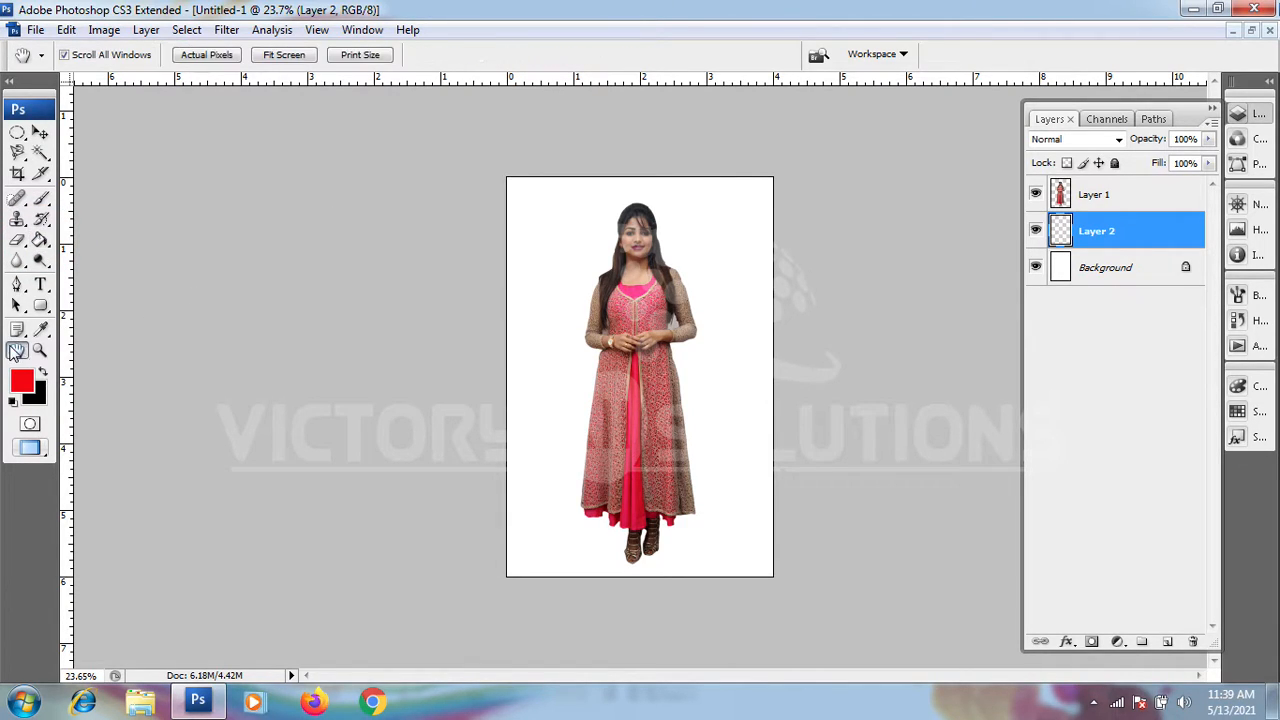
Step: Set the foreground colour to the dark purple 431b9f
left_click(22, 380)
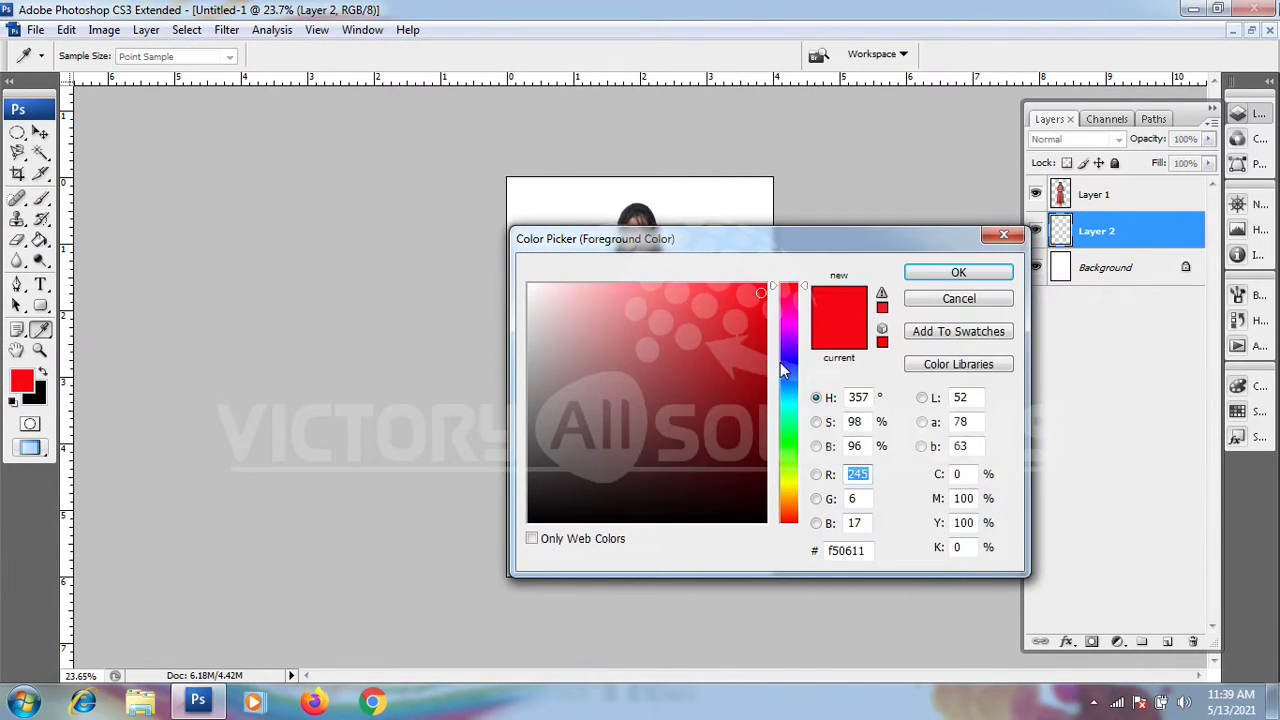
left_click(790, 351)
left_click(728, 327)
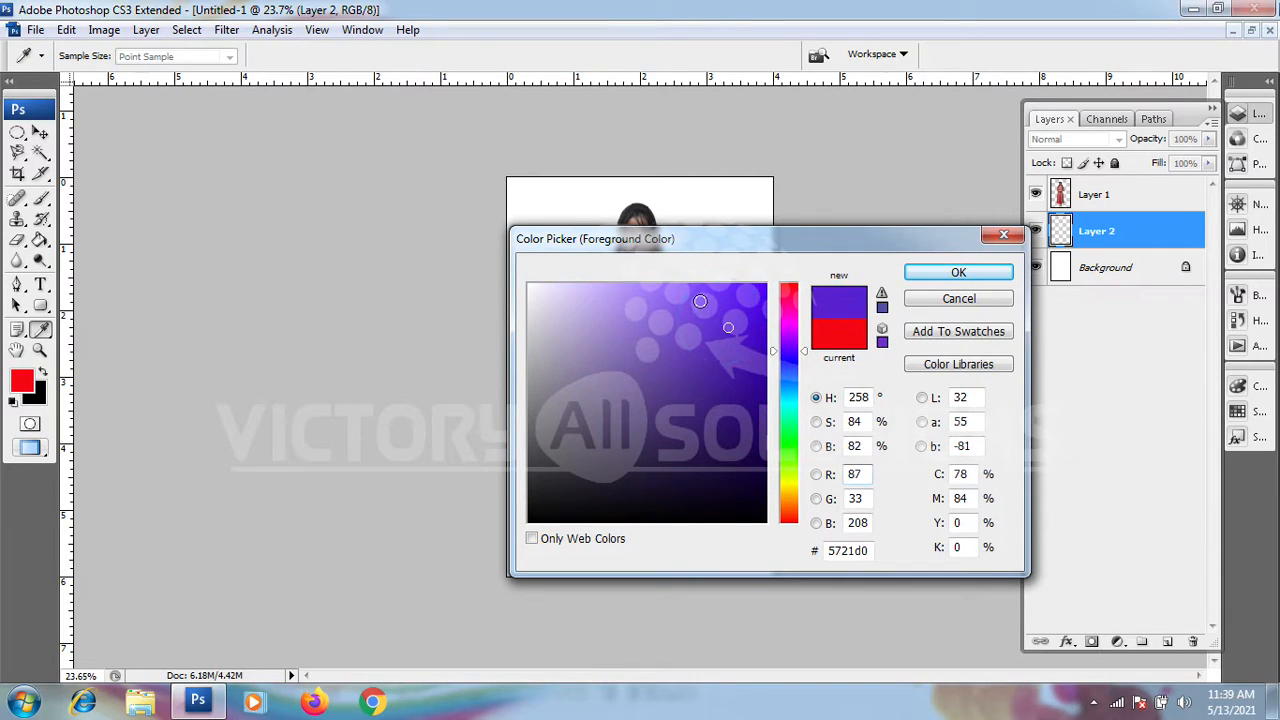
left_click(701, 297)
left_click(708, 400)
left_click(718, 367)
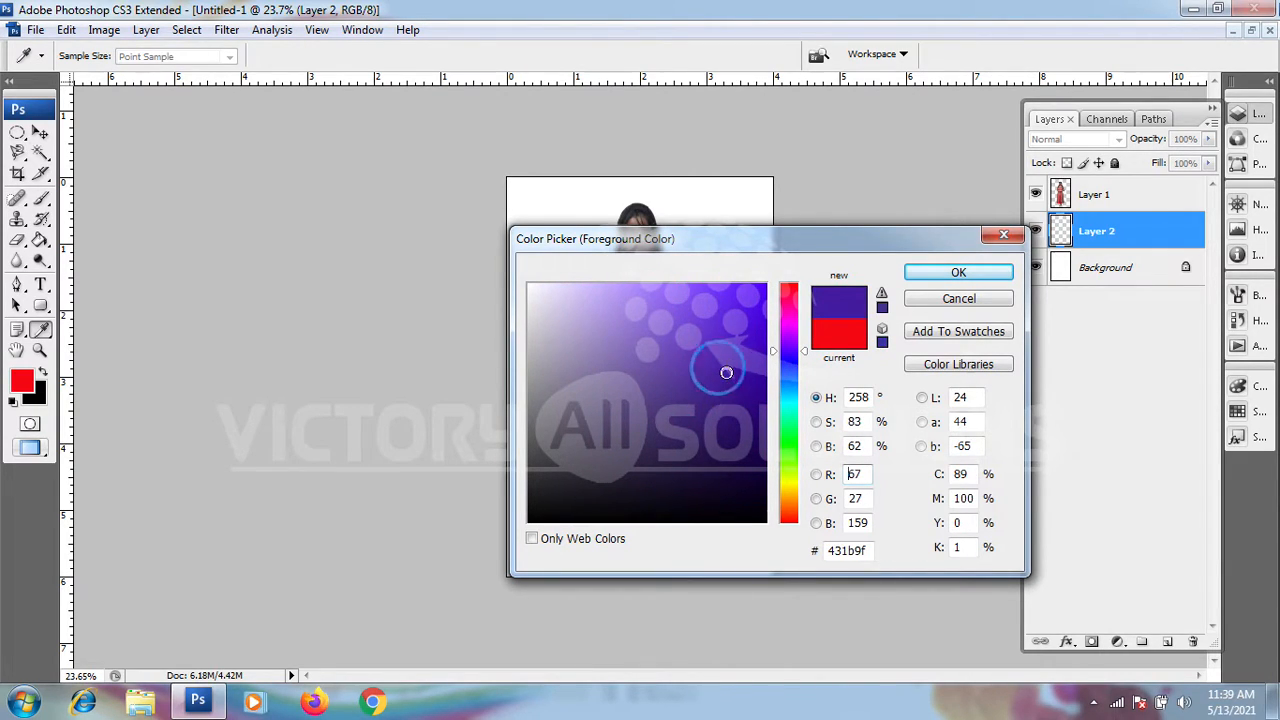
left_click(938, 274)
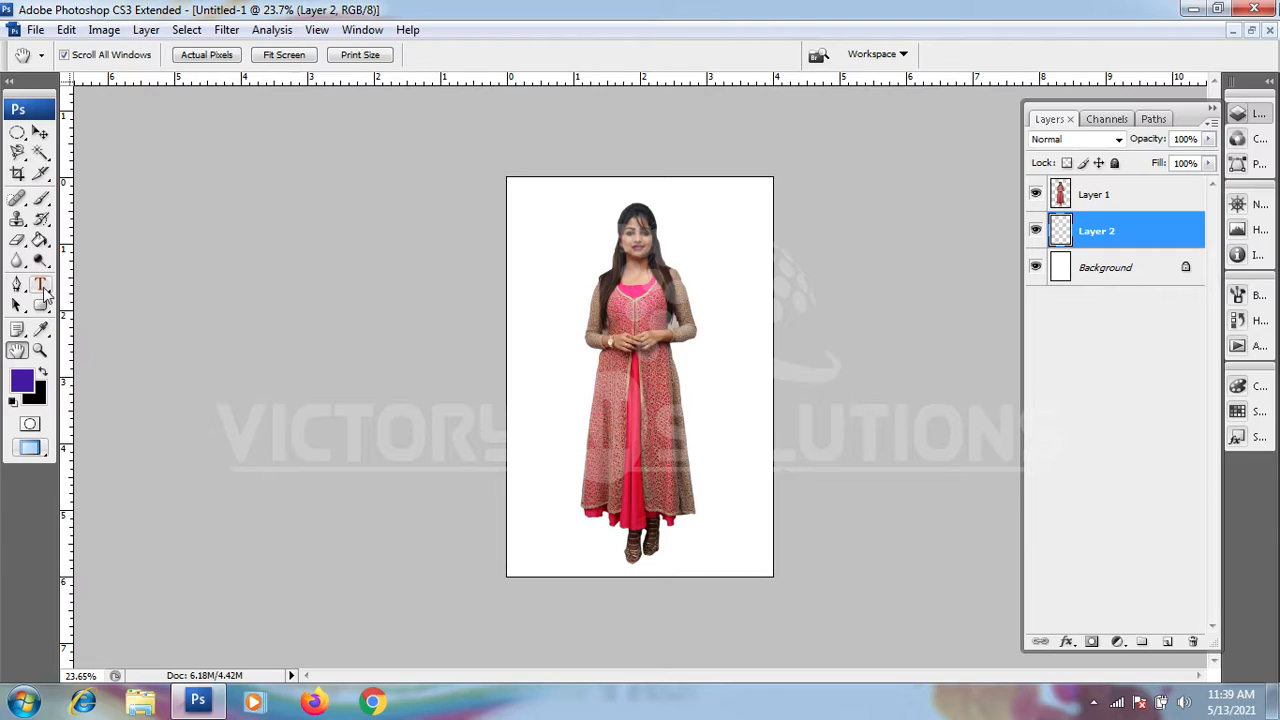
Step: Fill the empty layer beneath the figure with the purple foreground colour using the Paint Bucket
left_click(40, 243)
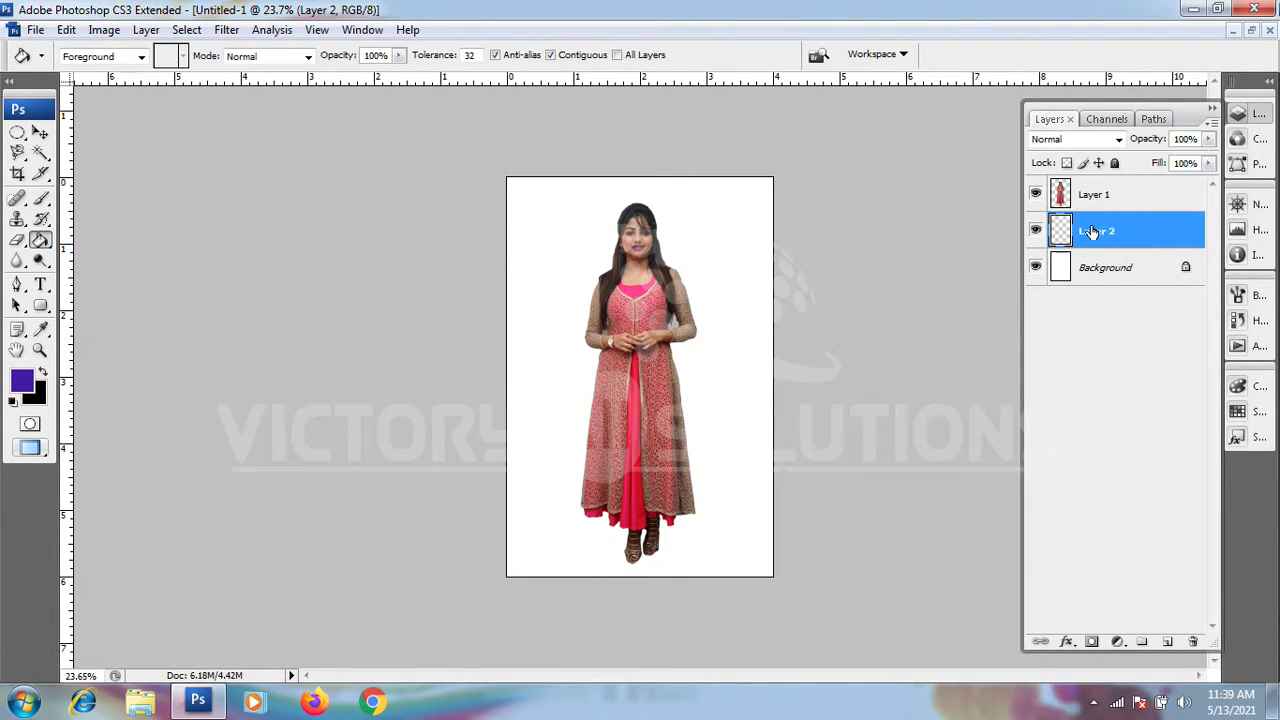
left_click(1104, 197)
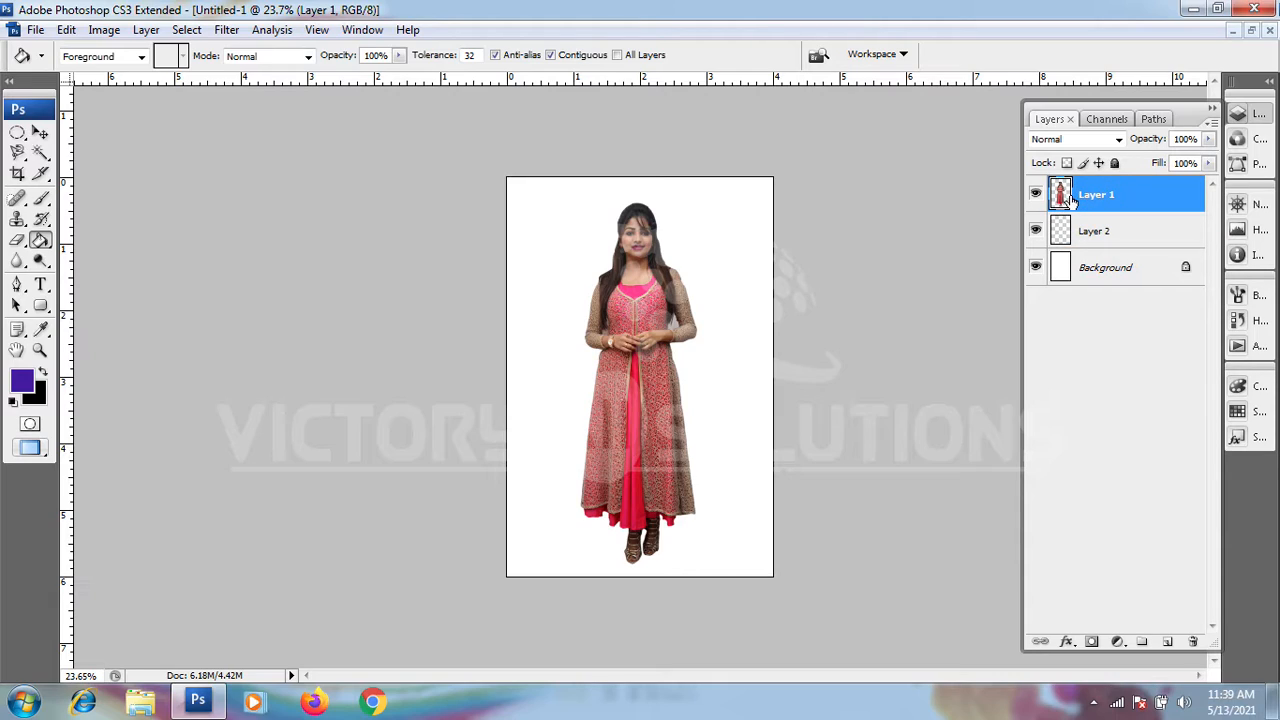
left_click(1087, 233)
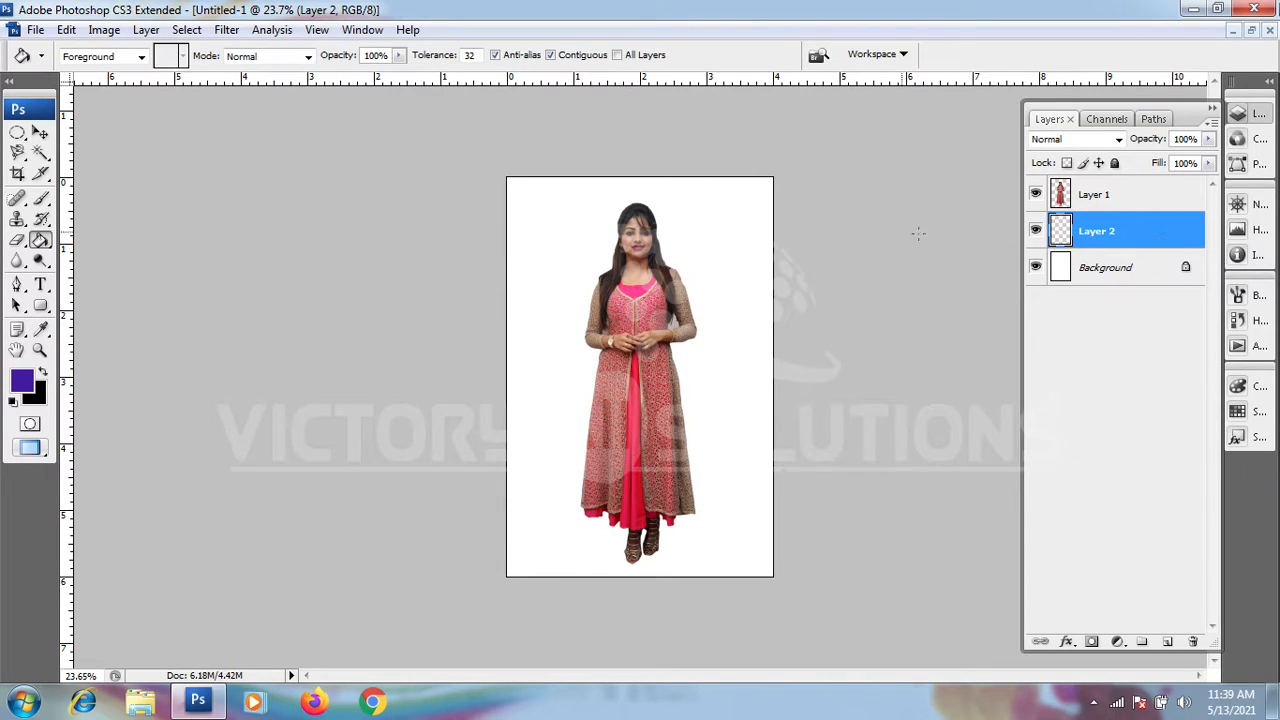
left_click(713, 232)
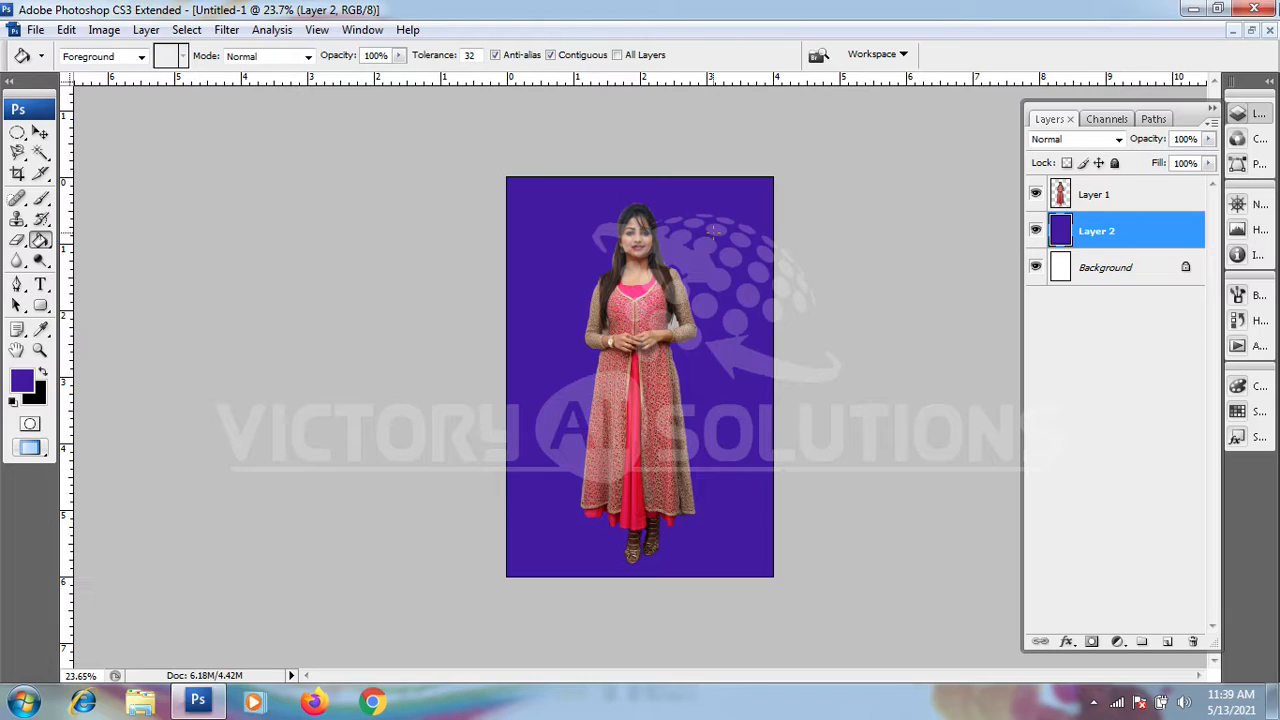
Step: Move the cutout figure very slightly down and to the left on the purple background, and deselect its layer
left_click(40, 132)
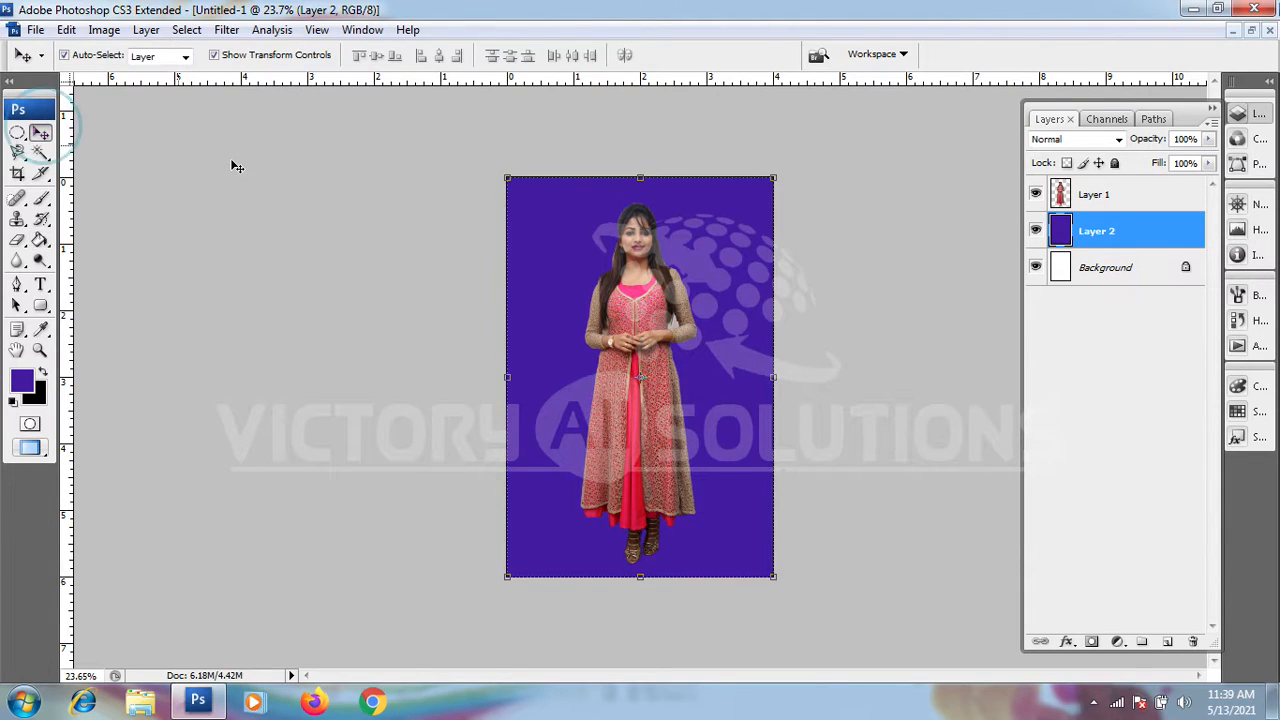
left_click(660, 284)
left_click_drag(659, 284, 649, 300)
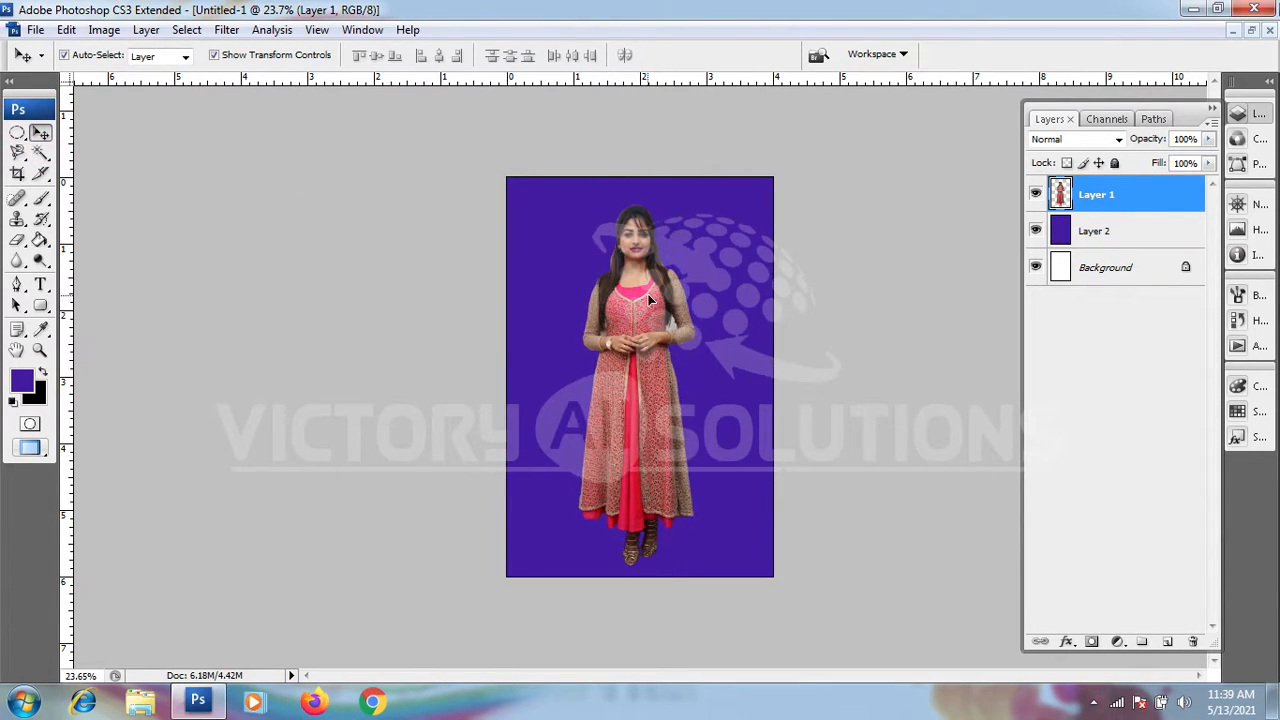
left_click(924, 378)
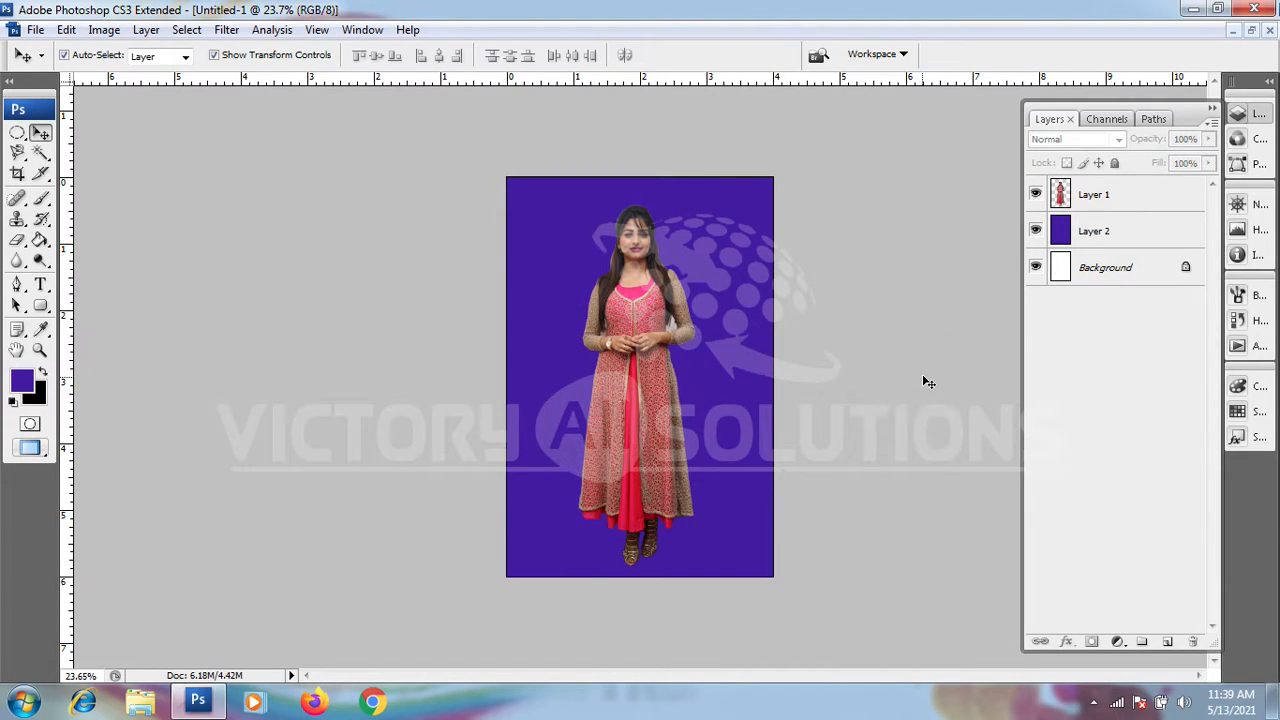
Step: On the figure's layer, trace a Pen path down the sleeve-side edge of the light gap between the hair and the bent arm
scroll(684, 334, "up", 10)
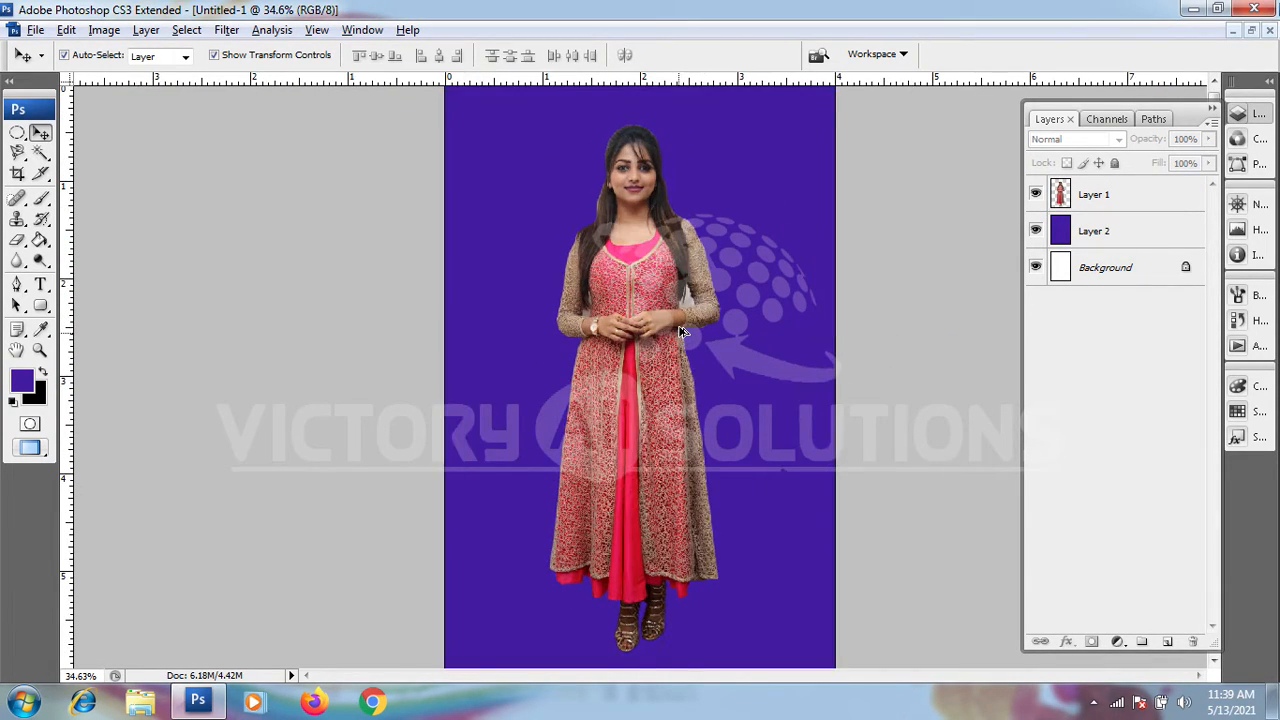
scroll(700, 288, "up", 4)
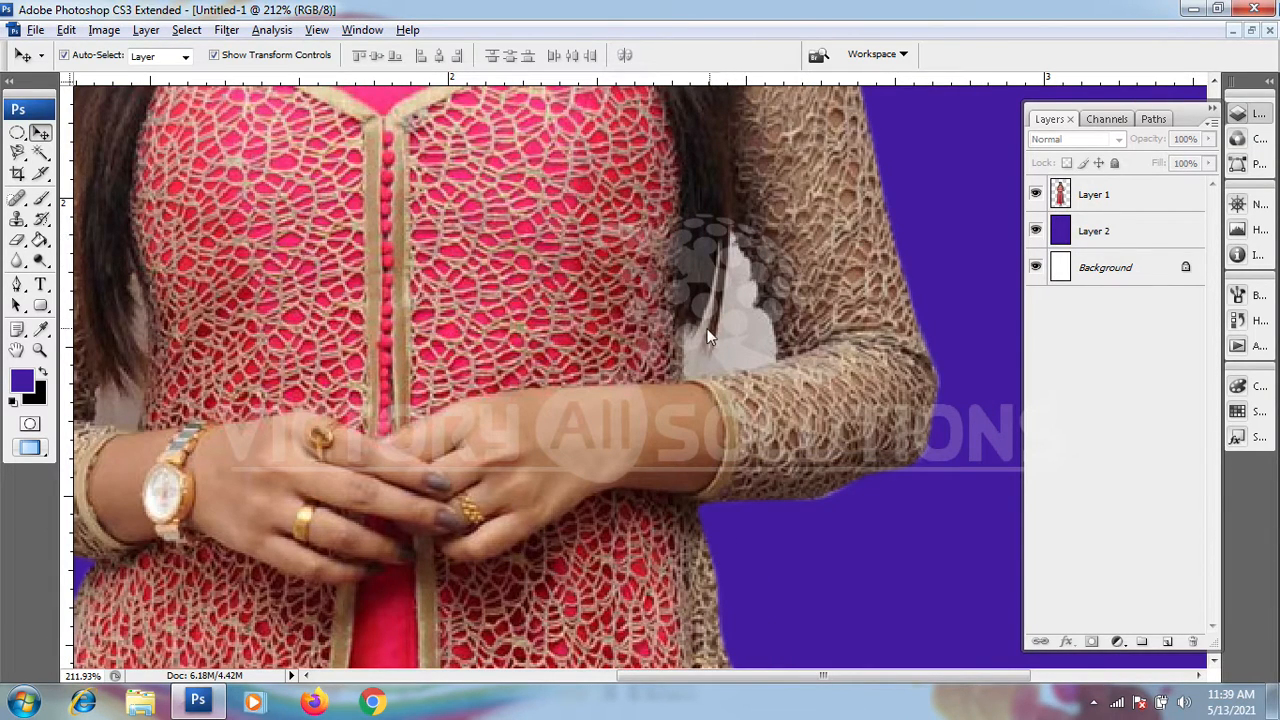
left_click(17, 284)
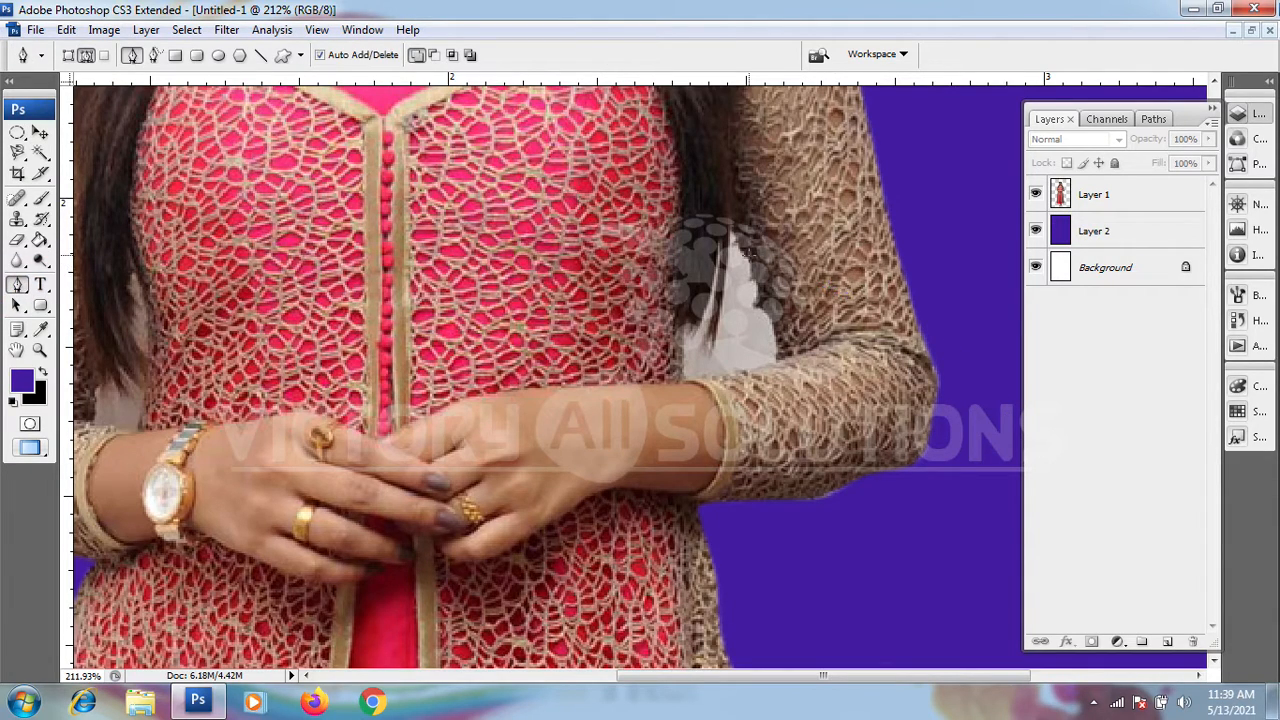
scroll(755, 258, "up", 1)
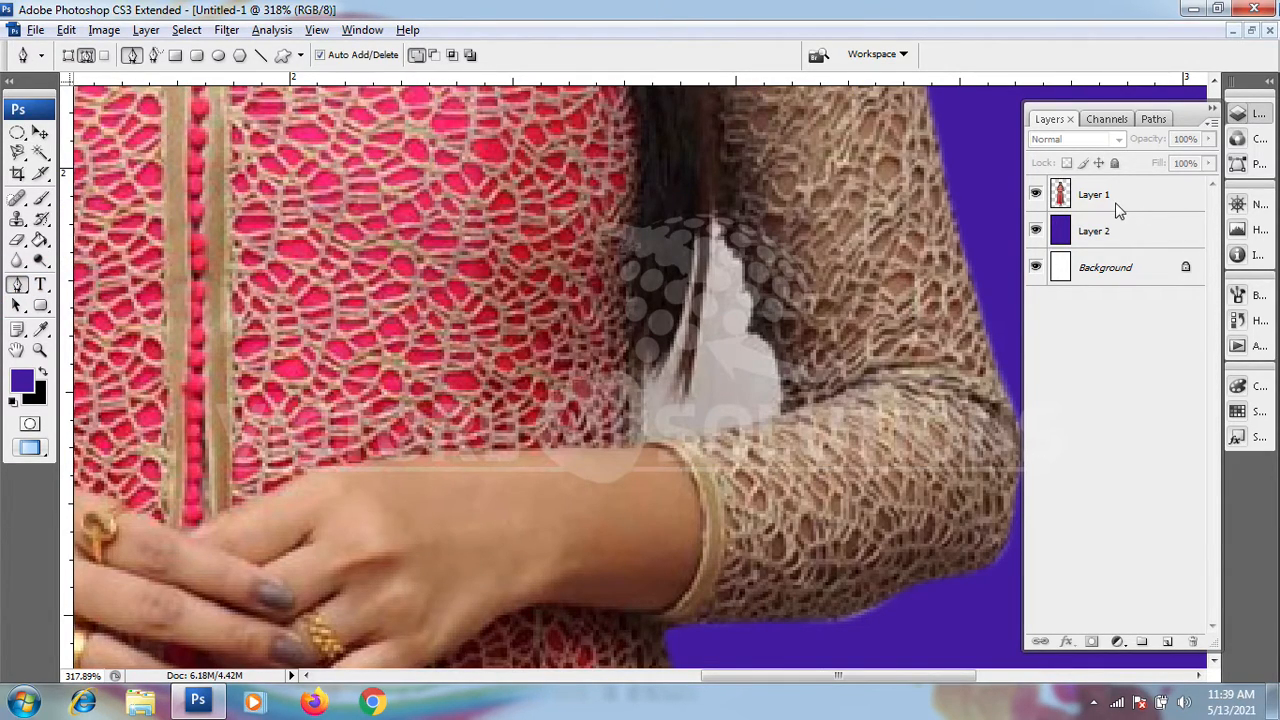
left_click(1114, 202)
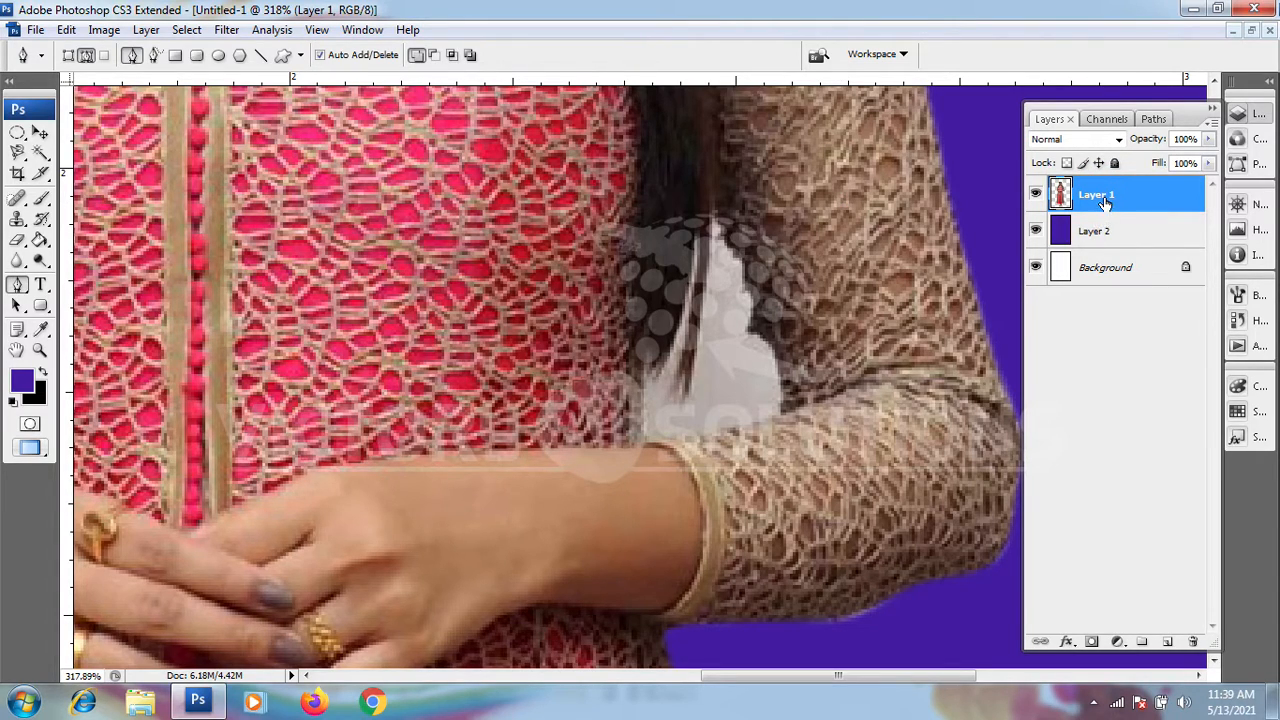
left_click(1096, 230)
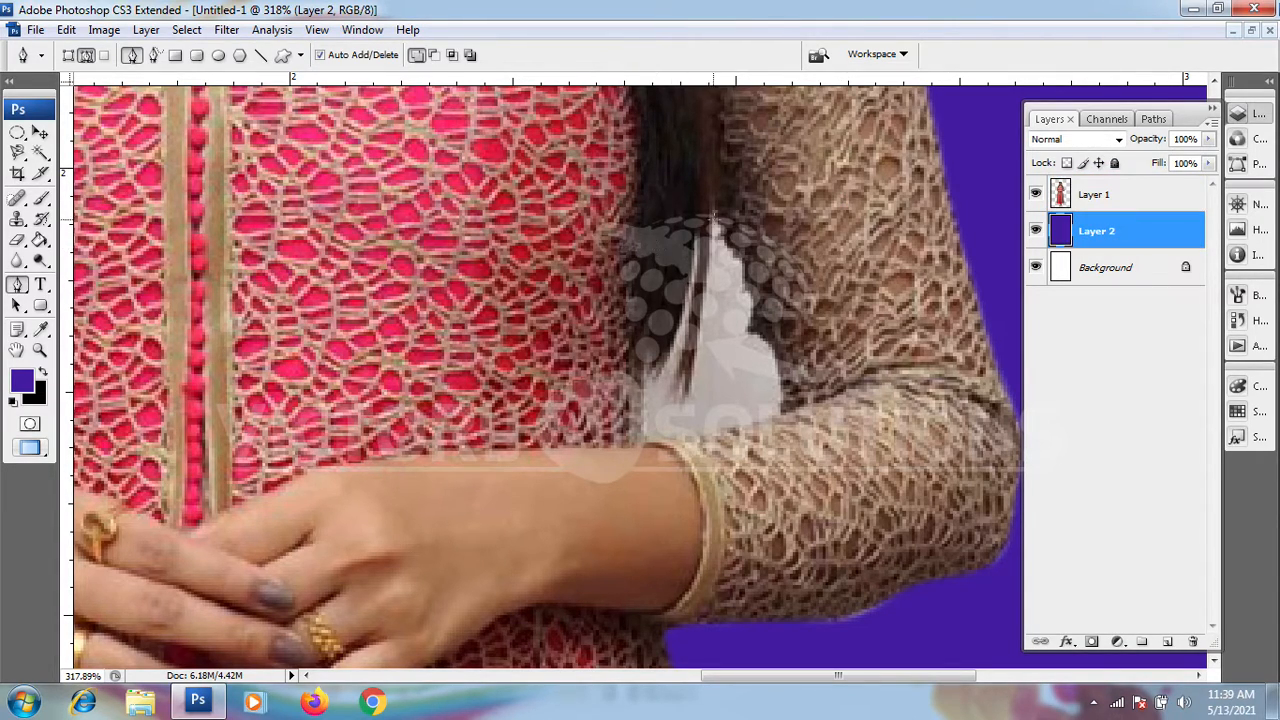
left_click(1092, 196)
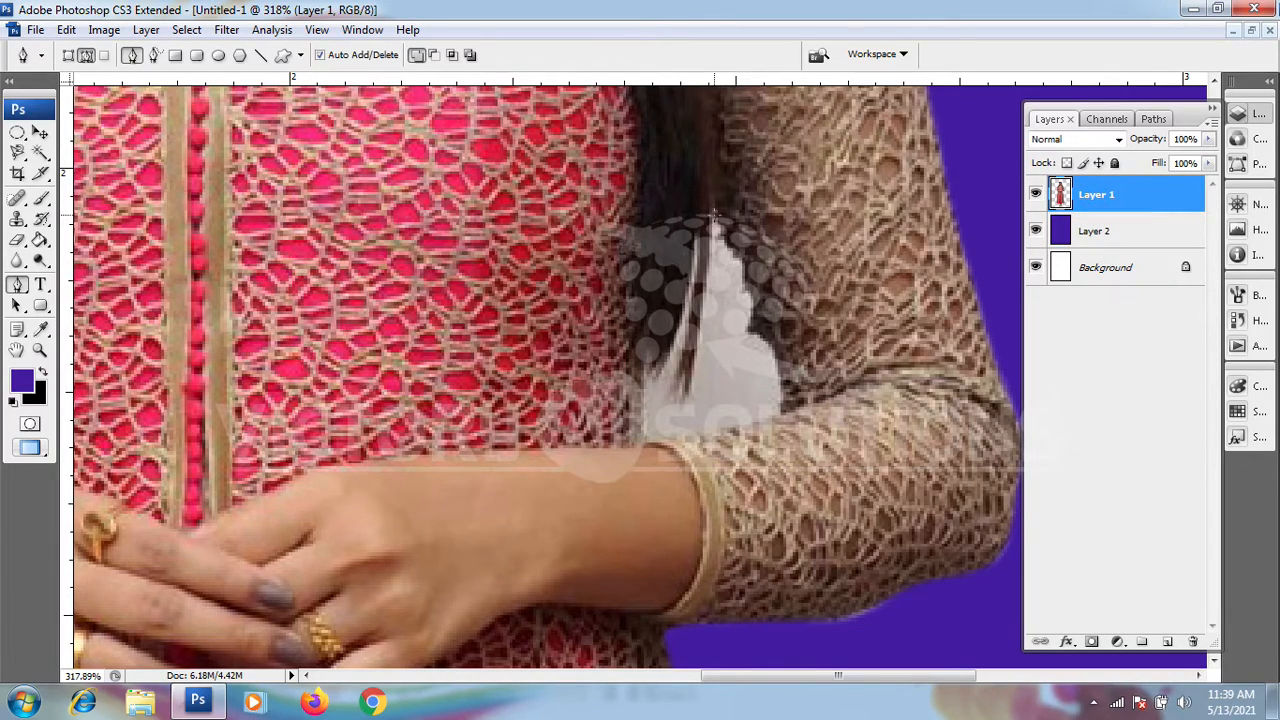
left_click_drag(714, 214, 740, 265)
left_click(742, 278)
left_click(743, 292)
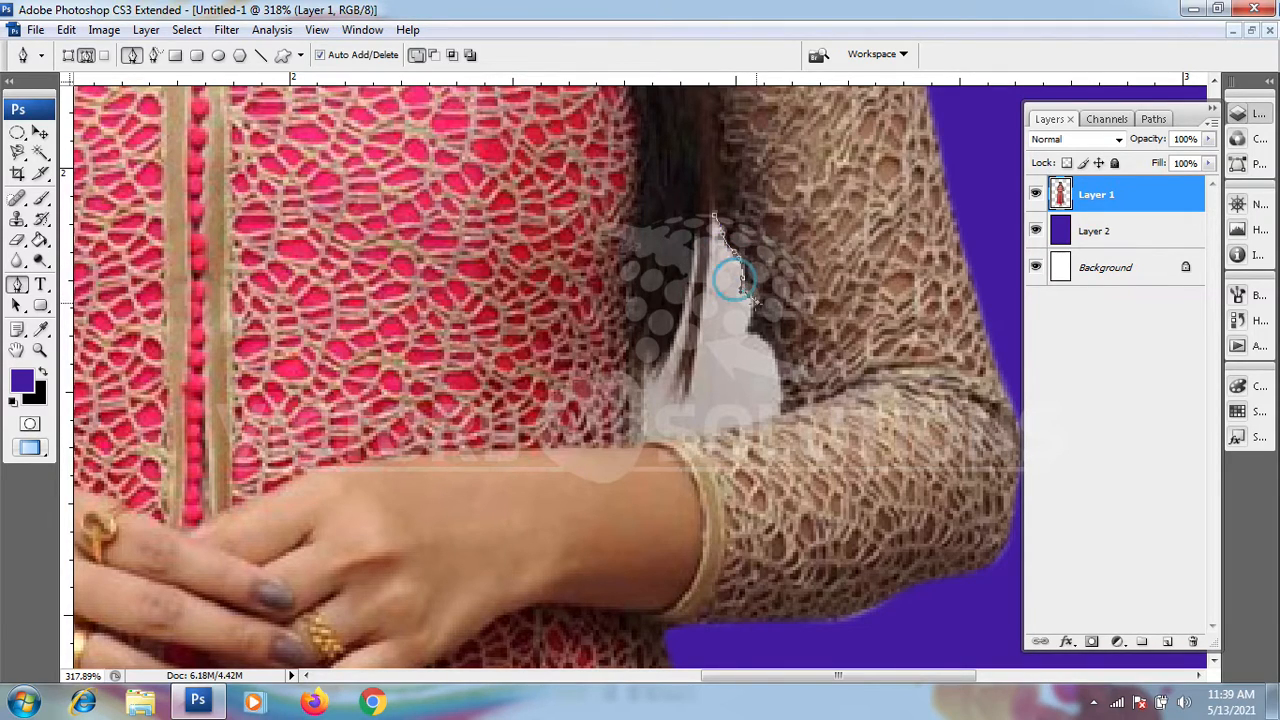
left_click(747, 318)
left_click(749, 336)
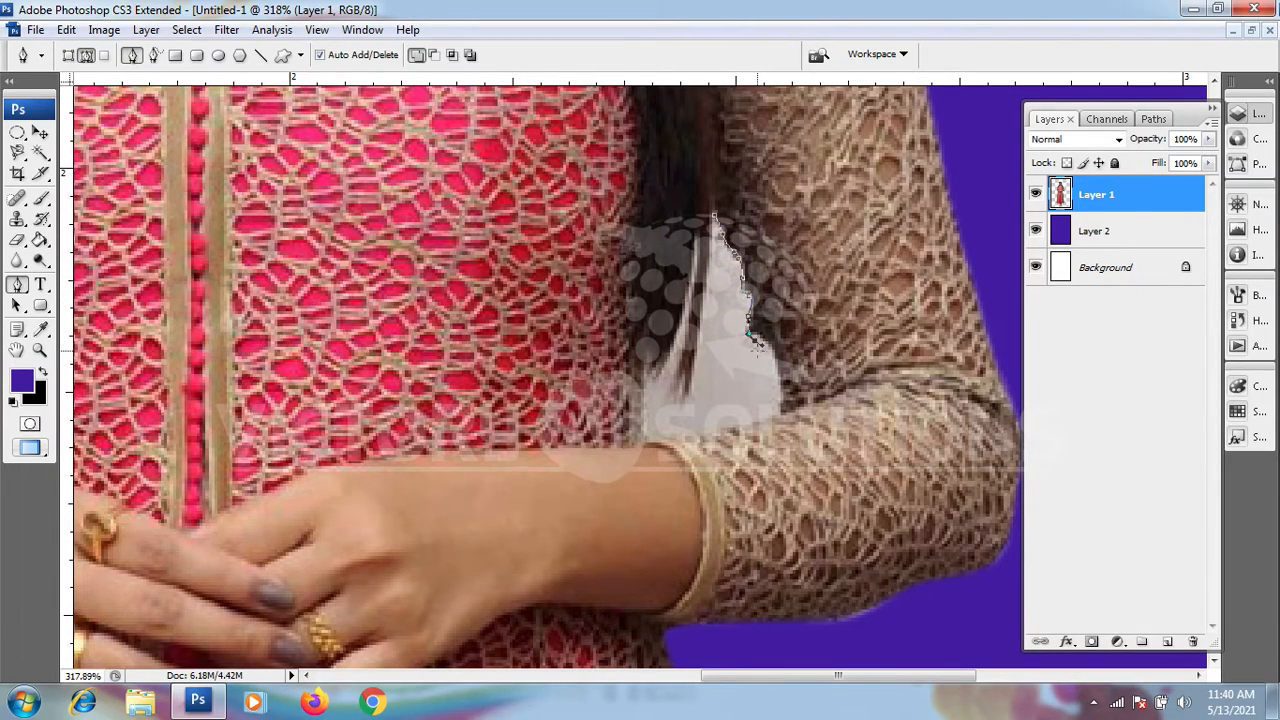
left_click(769, 345)
left_click(779, 380)
left_click(777, 416)
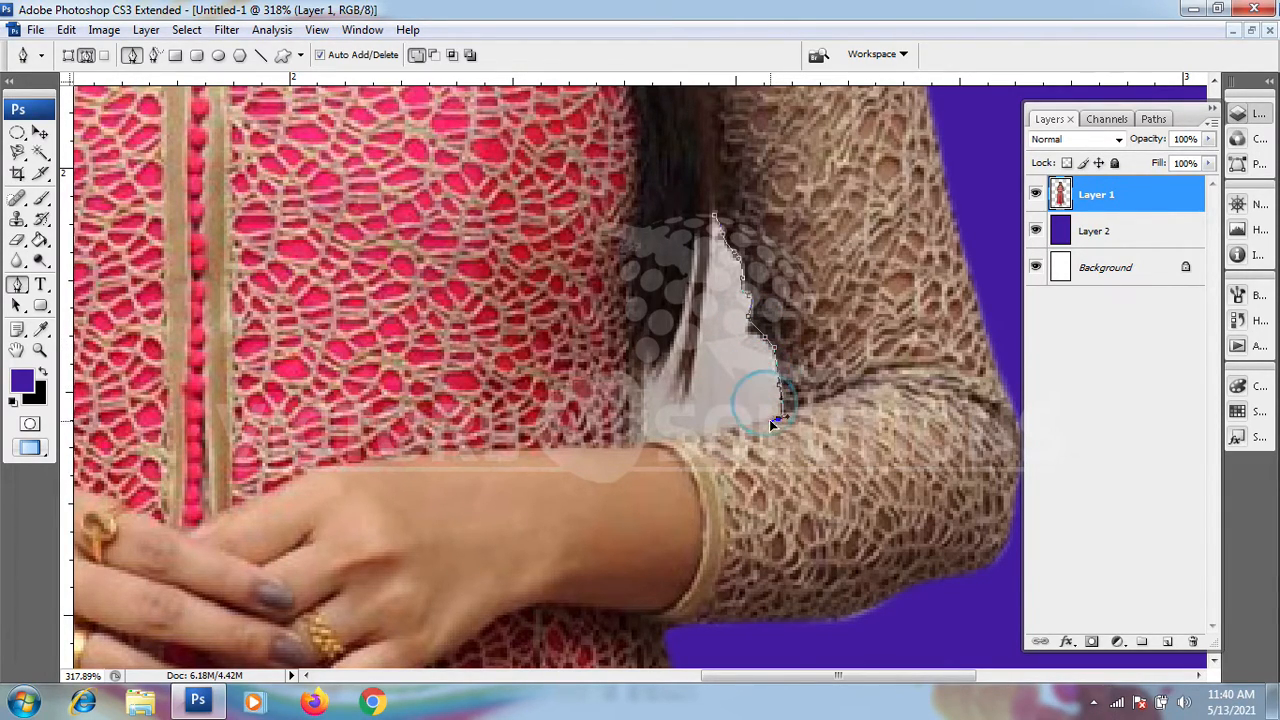
Step: Continue the path along the gap's lower edge above the forearm and up the side of the dress
left_click(728, 431)
left_click(690, 436)
left_click(646, 438)
left_click(641, 410)
left_click(648, 375)
left_click(671, 348)
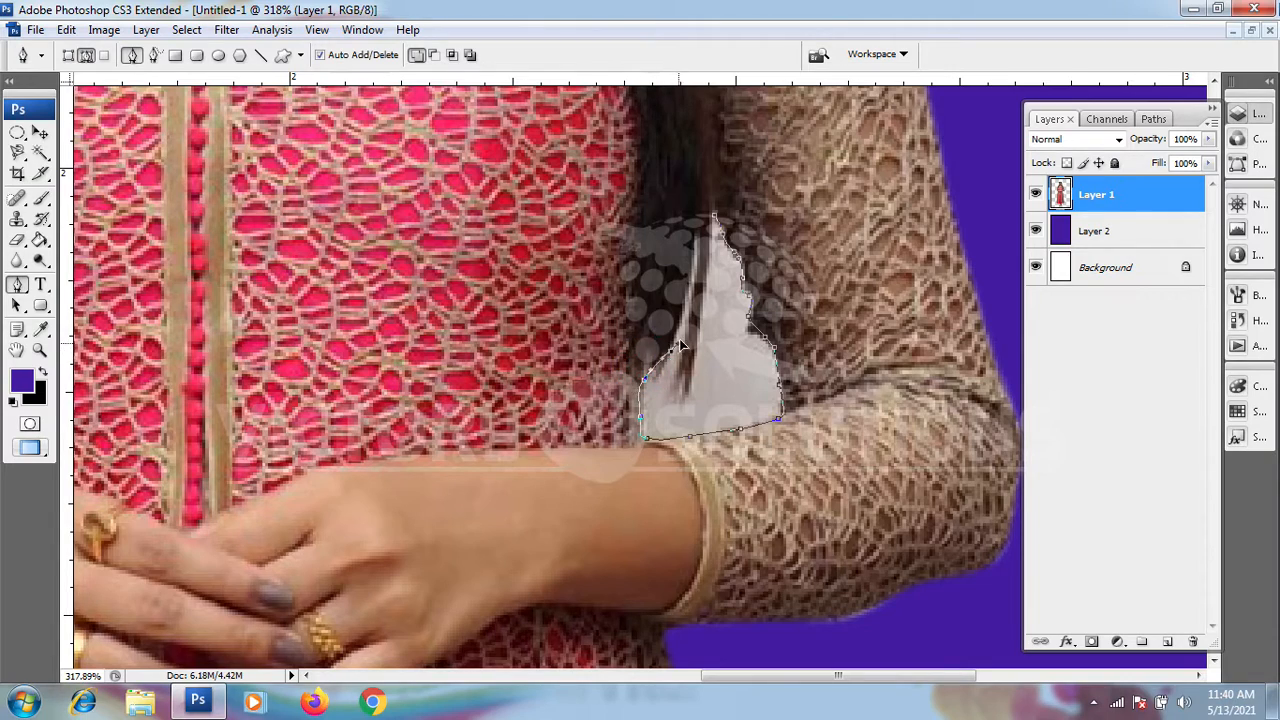
Step: Trace the path around the loose hair strand inside the gap and close it at its starting point
left_click(688, 290)
left_click(695, 237)
left_click(695, 268)
left_click(682, 361)
left_click(683, 376)
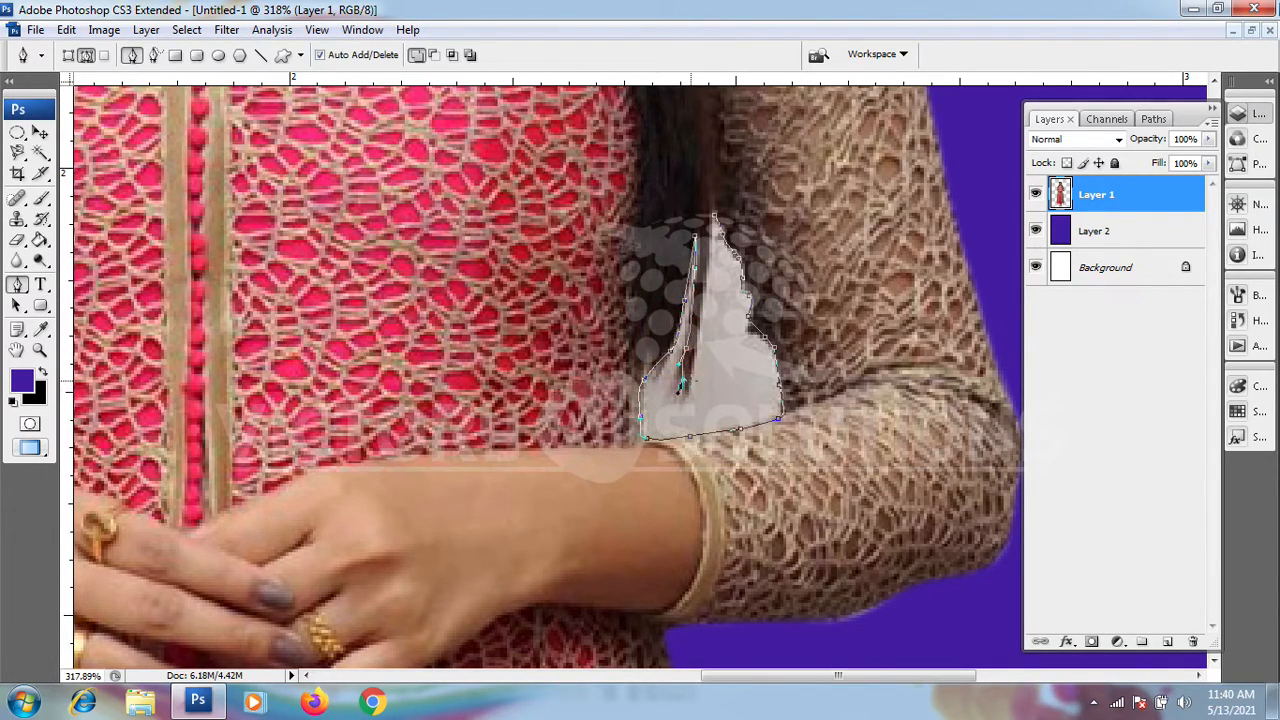
left_click(703, 330)
left_click(714, 214)
Step: Turn the closed path into a selection, fill it with the purple foreground colour and remove the selection
right_click(716, 243)
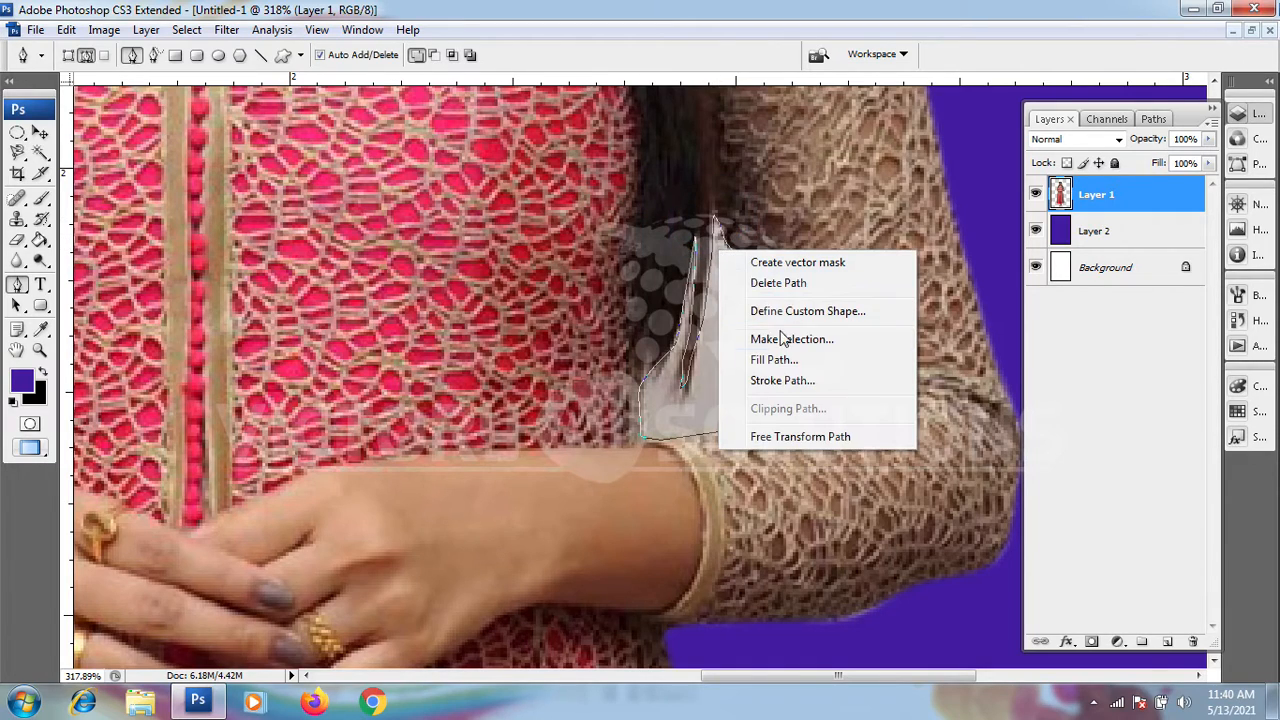
left_click(780, 341)
left_click(734, 200)
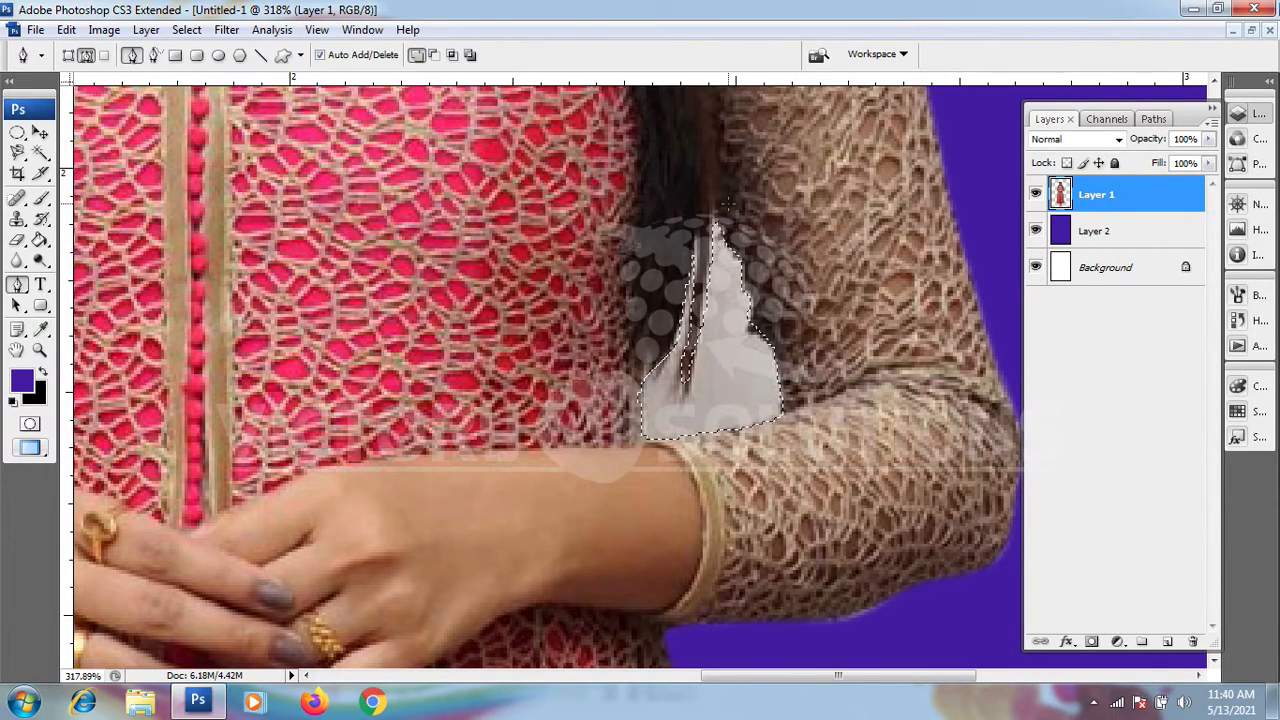
key("alt+BackSpace")
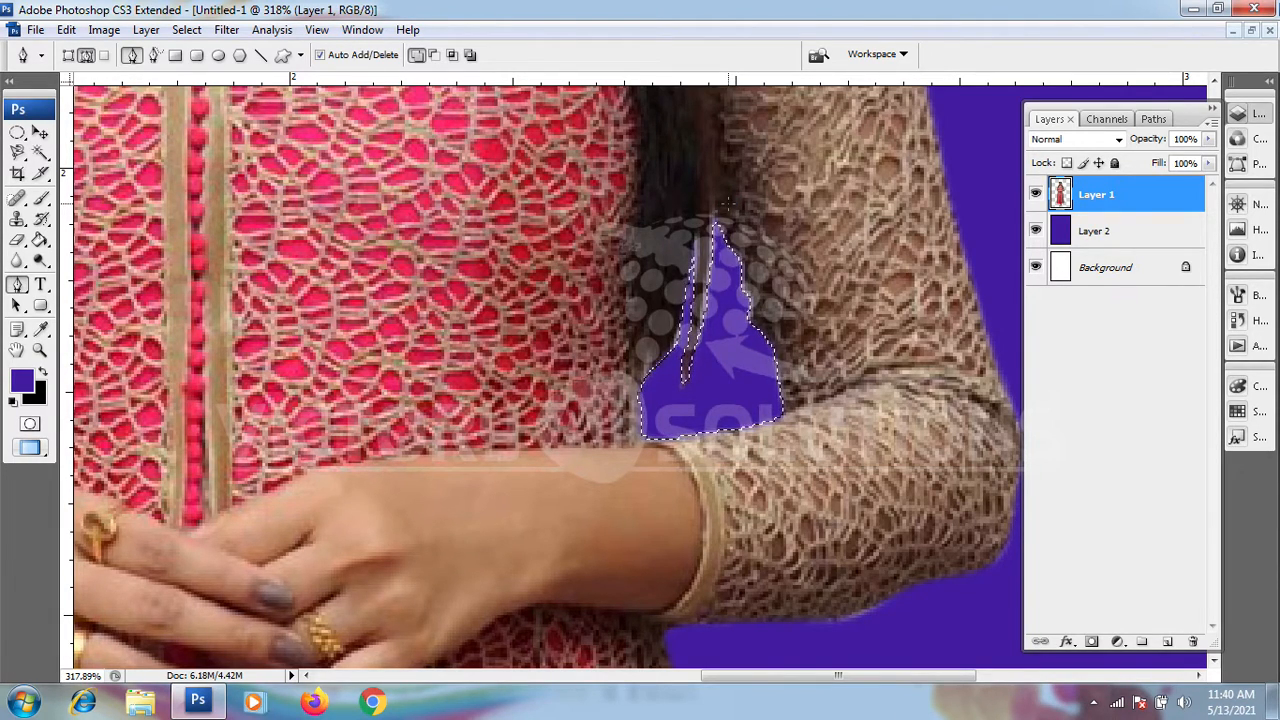
key("ctrl+d")
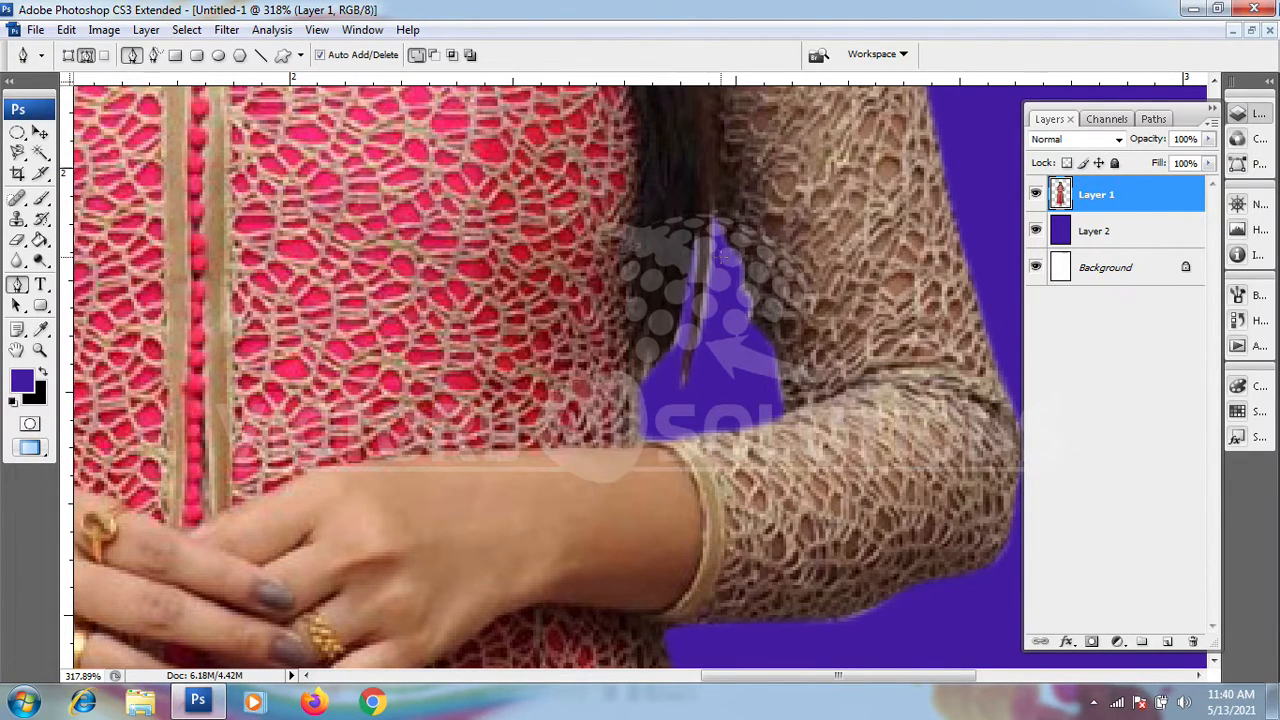
Step: Examine the recoloured gap and its hair strand up close and against the surrounding sleeve and dress
scroll(733, 258, "up", 2)
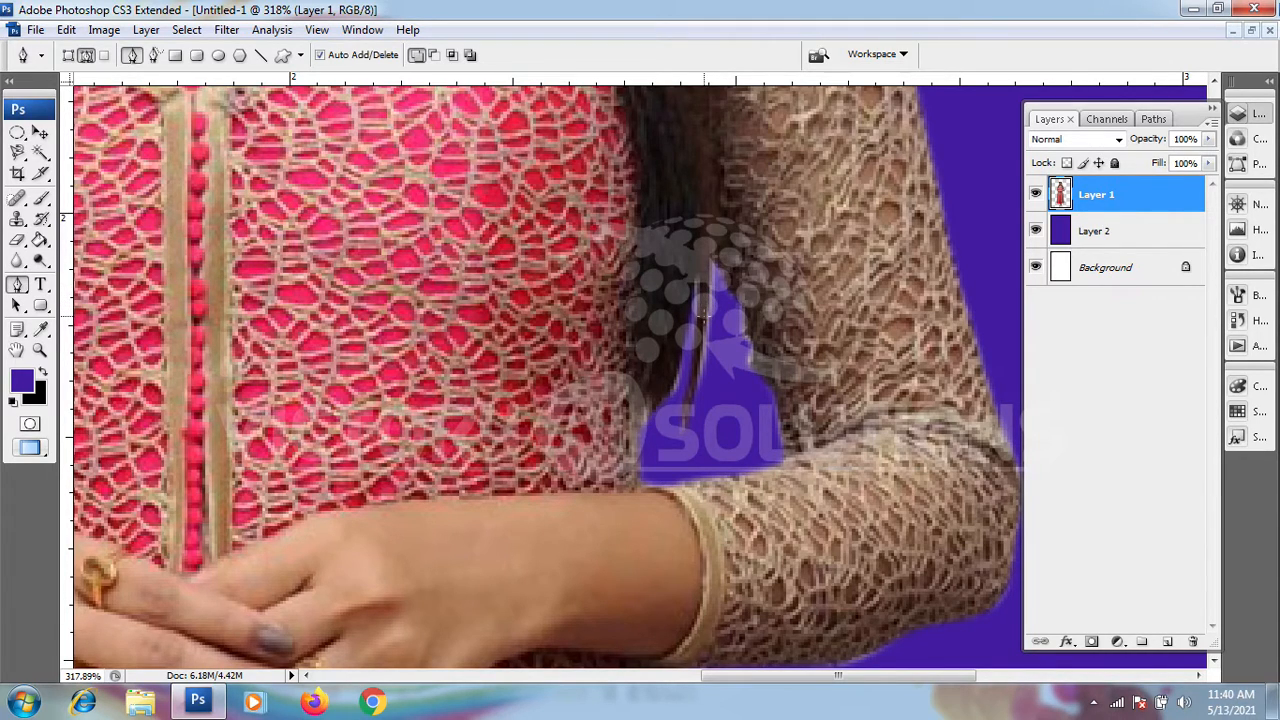
scroll(712, 262, "up", 5)
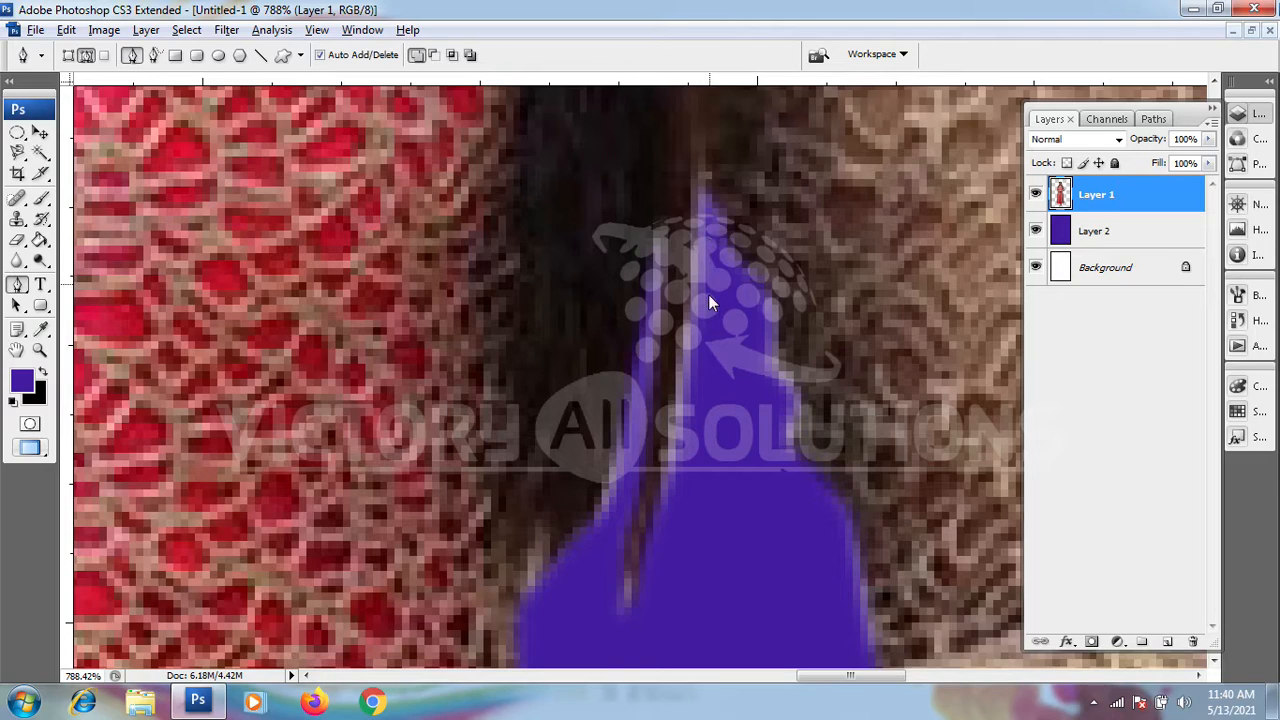
scroll(699, 388, "down", 2)
scroll(699, 388, "down", 5)
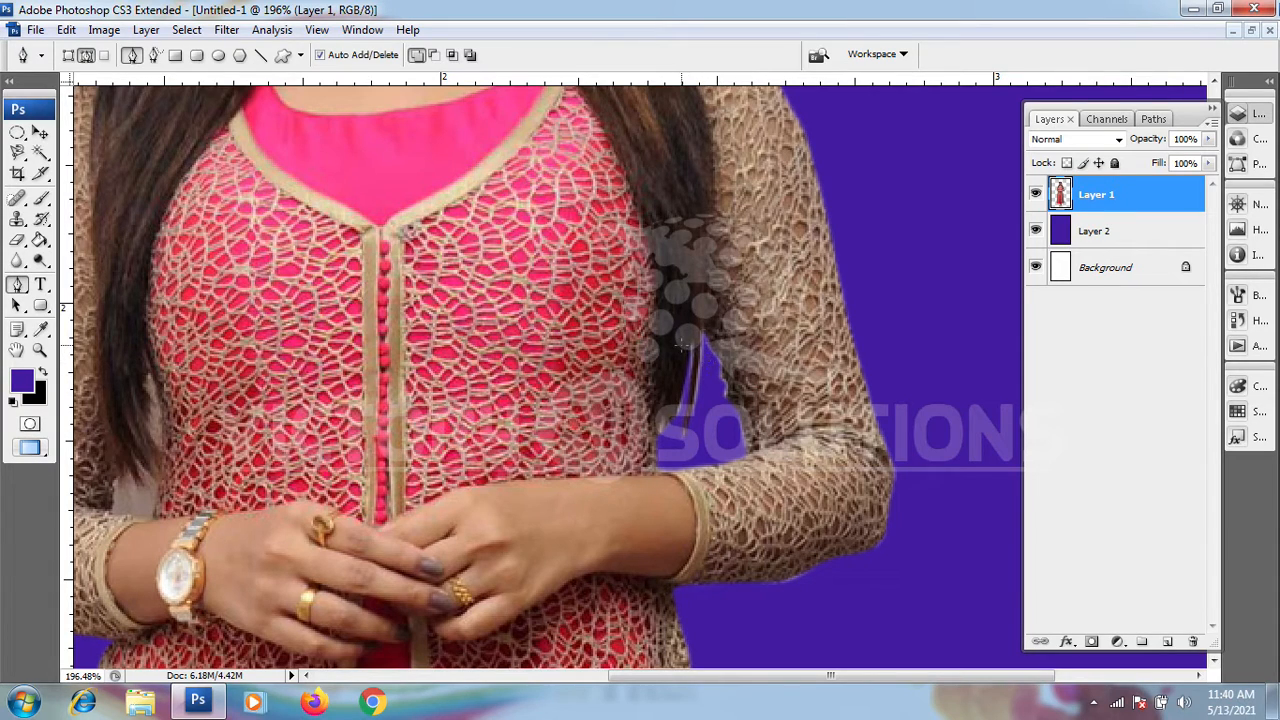
scroll(650, 345, "down", 2)
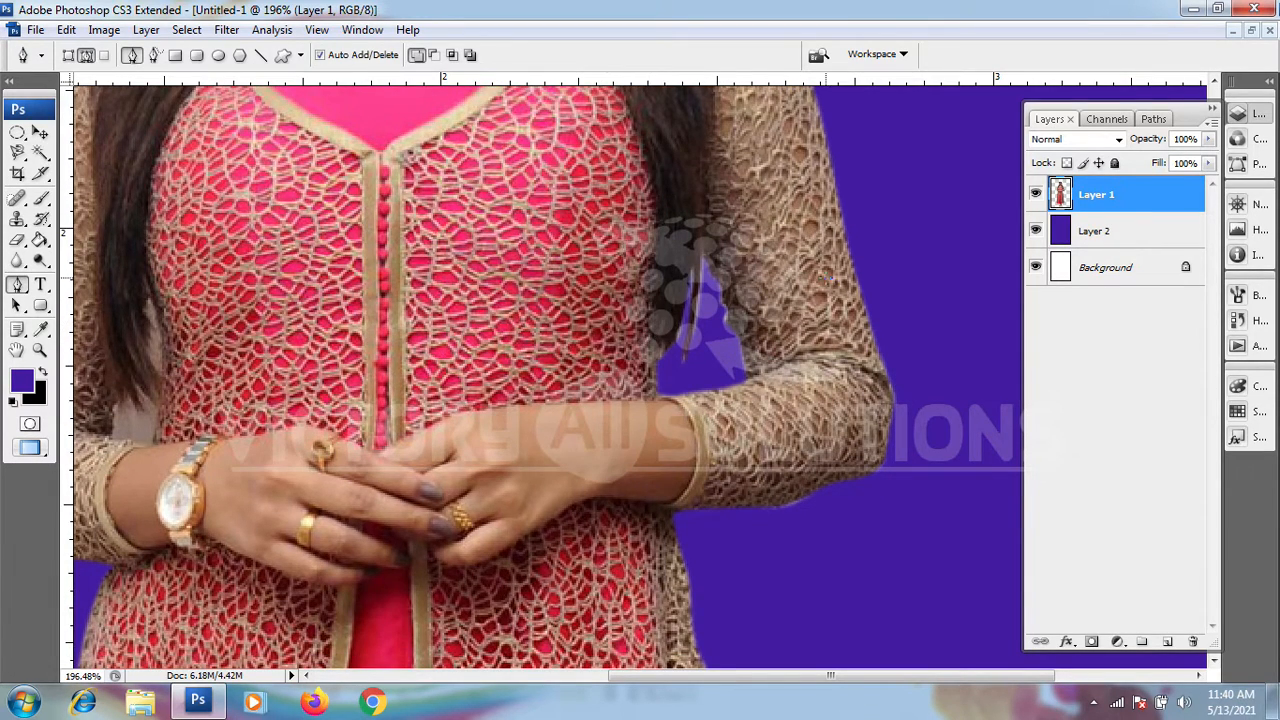
Step: Trace a closed path around the light gap above the watch wrist, between the sleeve, the hair ends and the dress
scroll(566, 245, "down", 2)
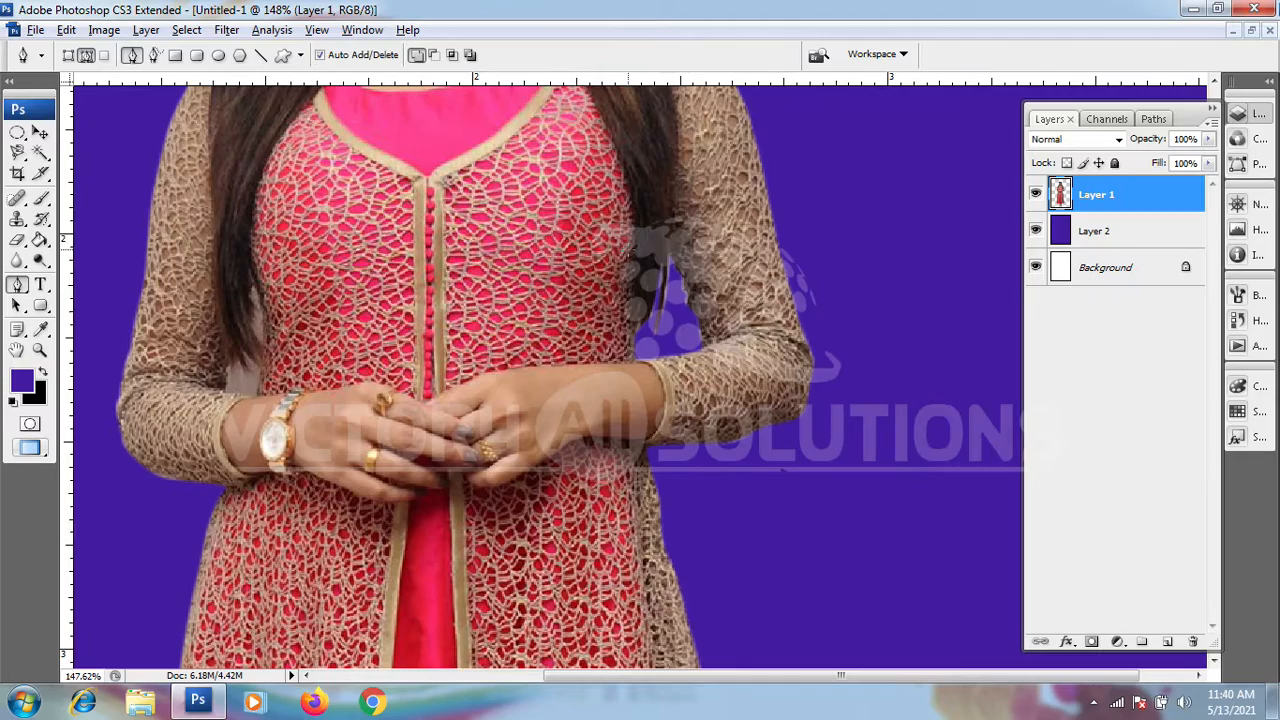
scroll(212, 338, "up", 4)
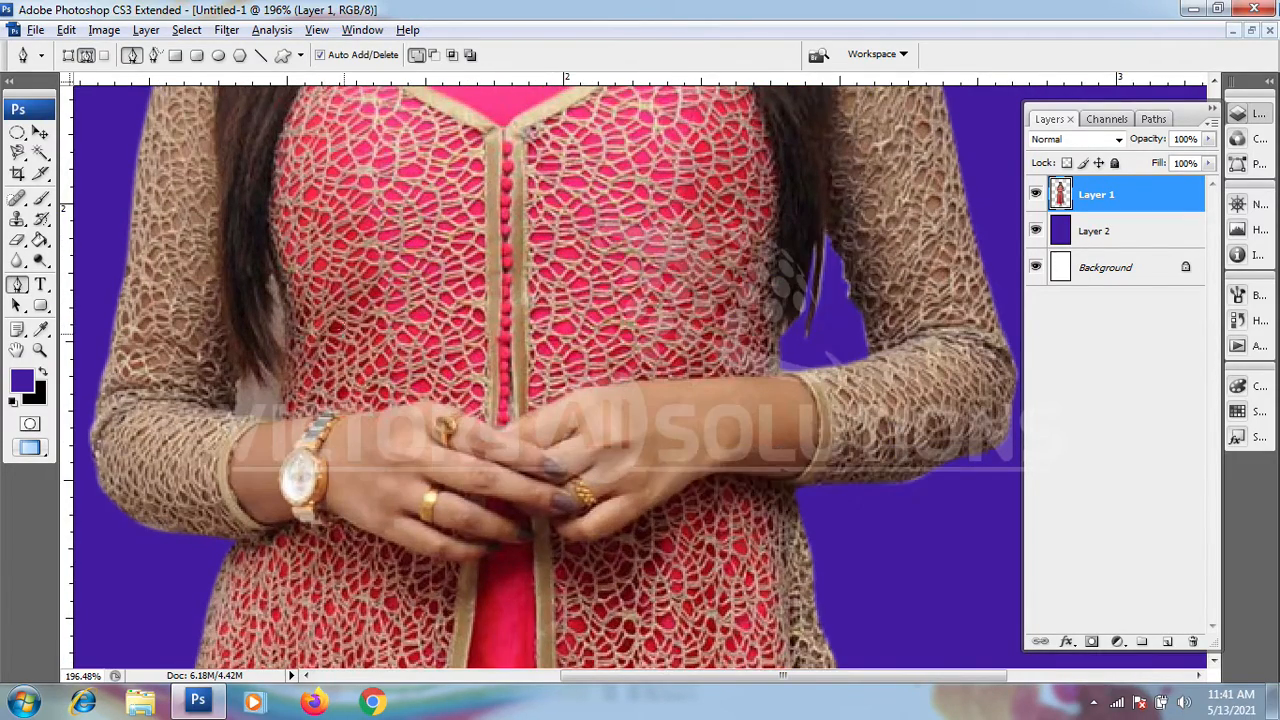
scroll(223, 425, "up", 3)
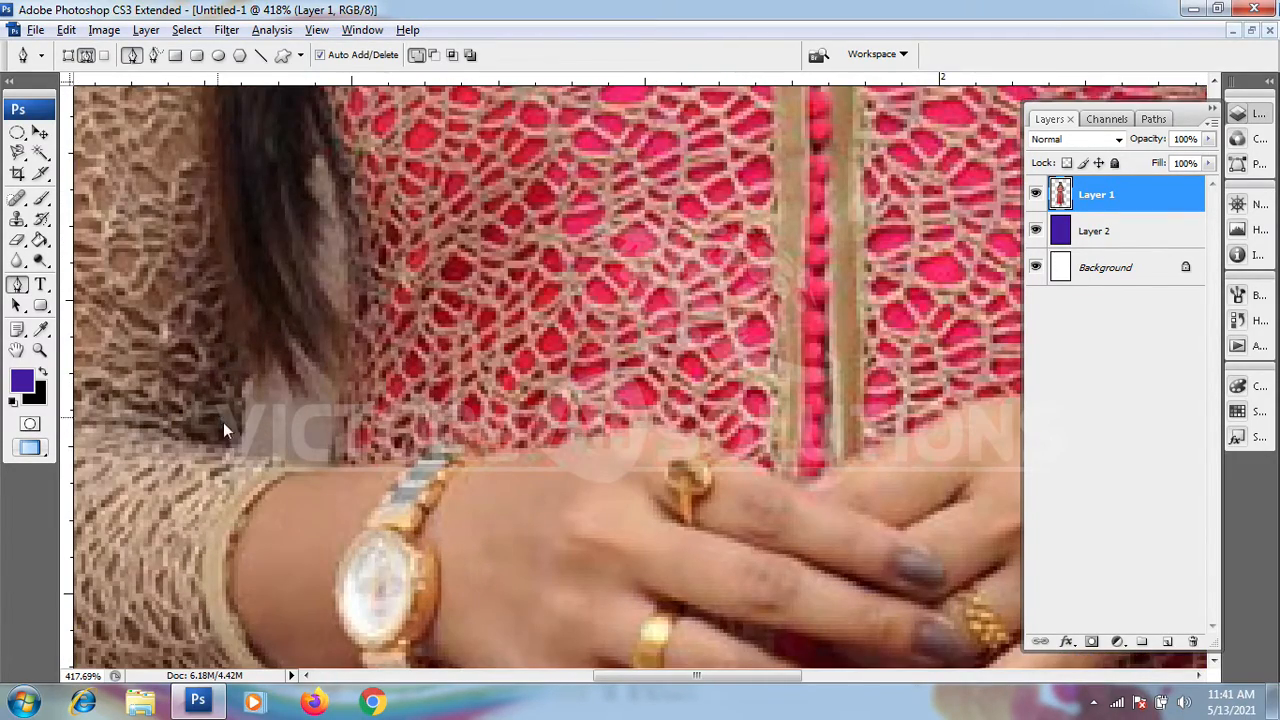
left_click(236, 446)
left_click_drag(235, 427, 334, 414)
left_click_drag(326, 458, 238, 456)
left_click(236, 453)
Step: Turn the path into a selection with a 0.7 pixel feather, fill it with purple, reset the default colours and remove the selection
right_click(271, 430)
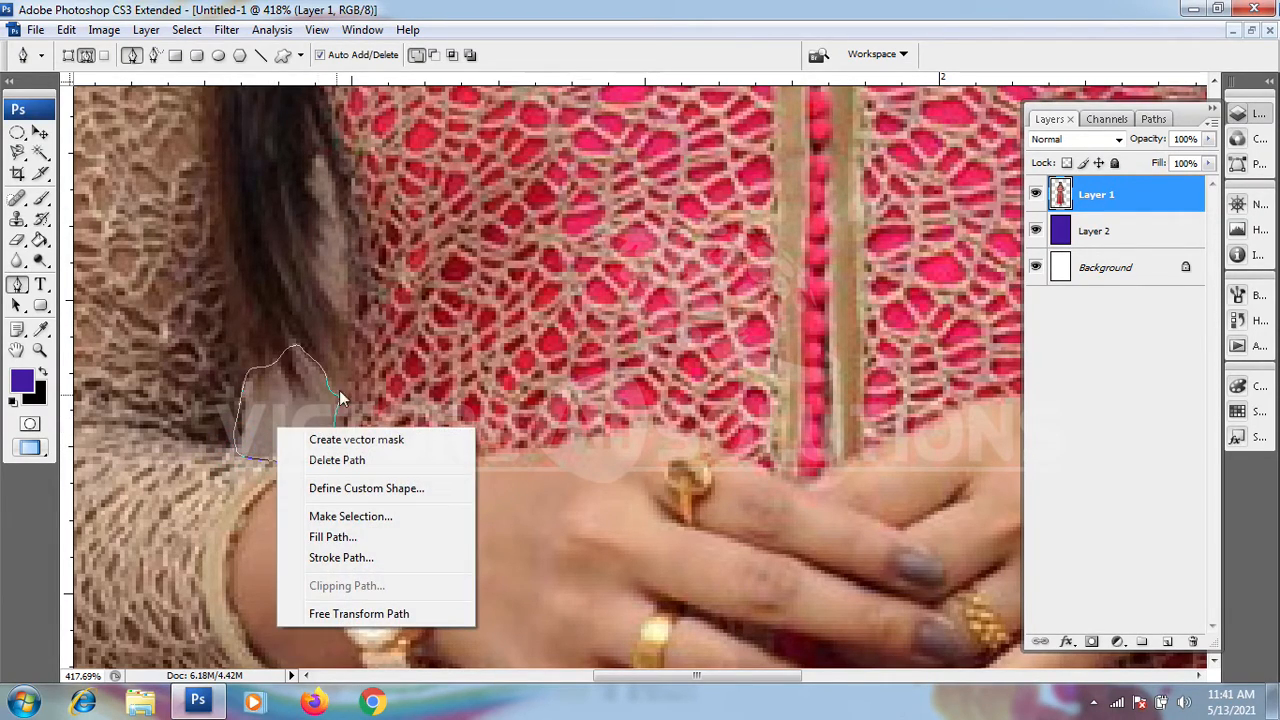
left_click(352, 516)
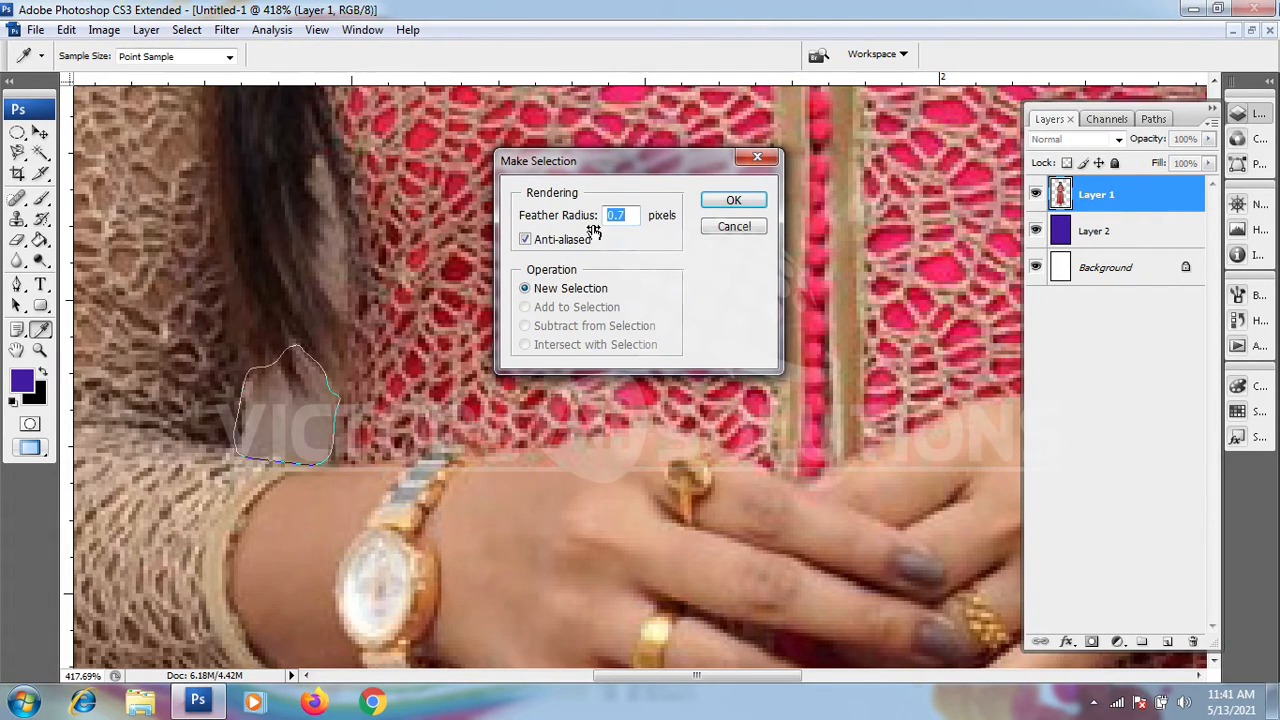
left_click(730, 203)
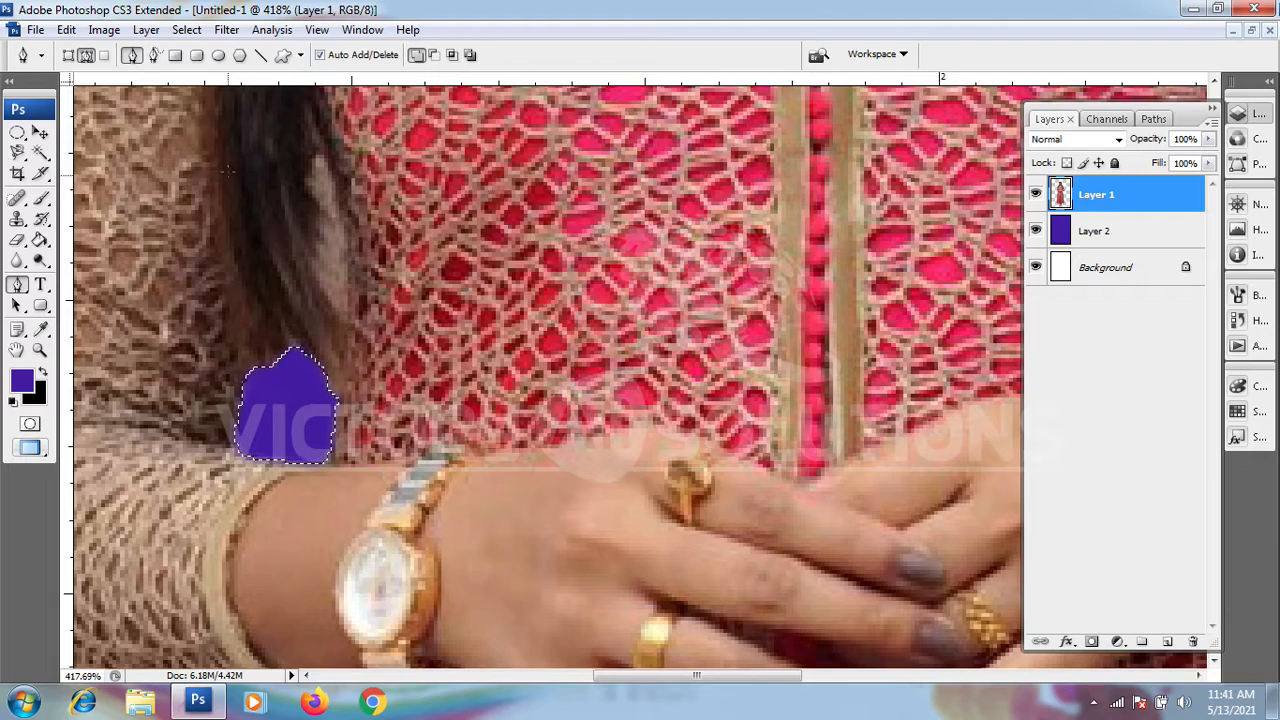
key("d")
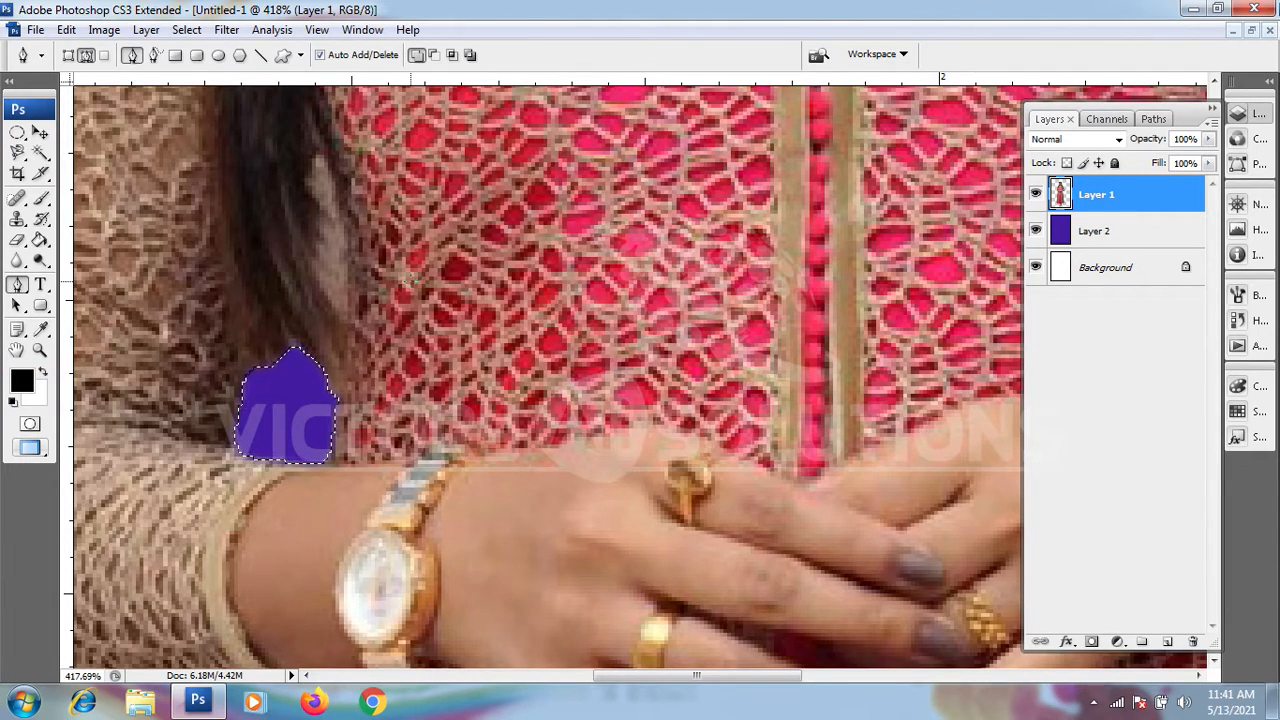
key("ctrl+d")
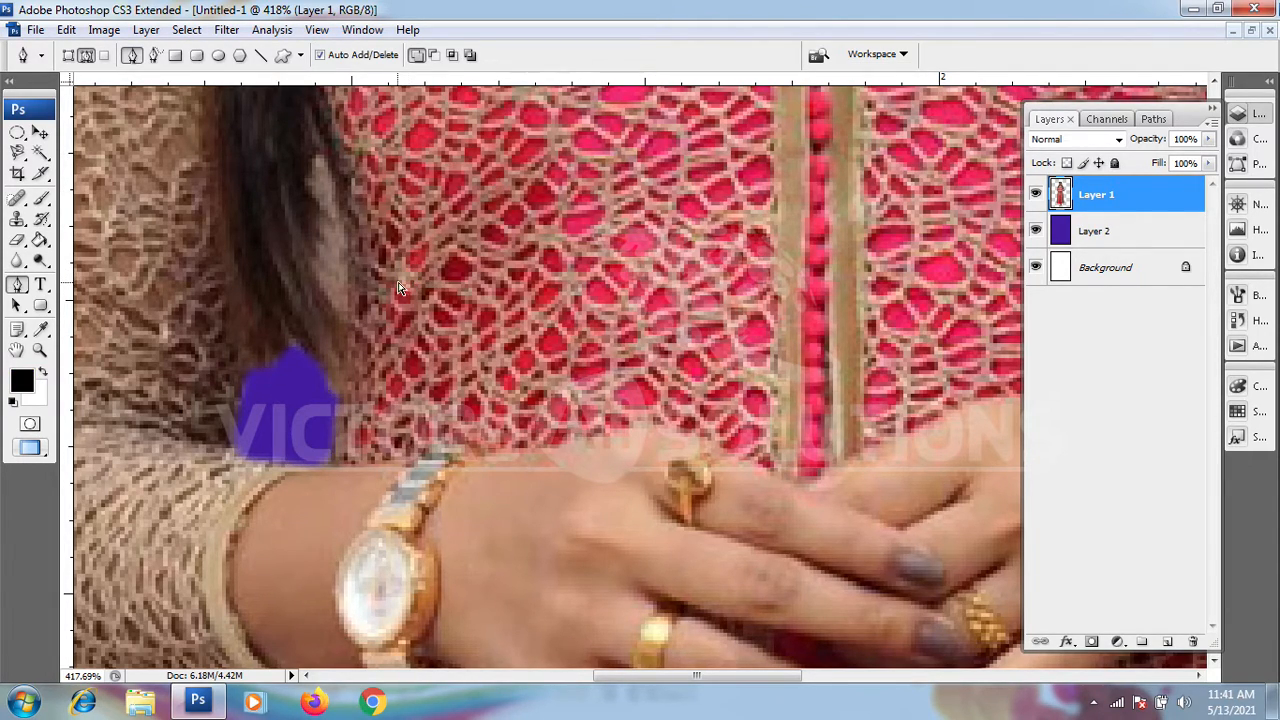
scroll(400, 285, "down", 8)
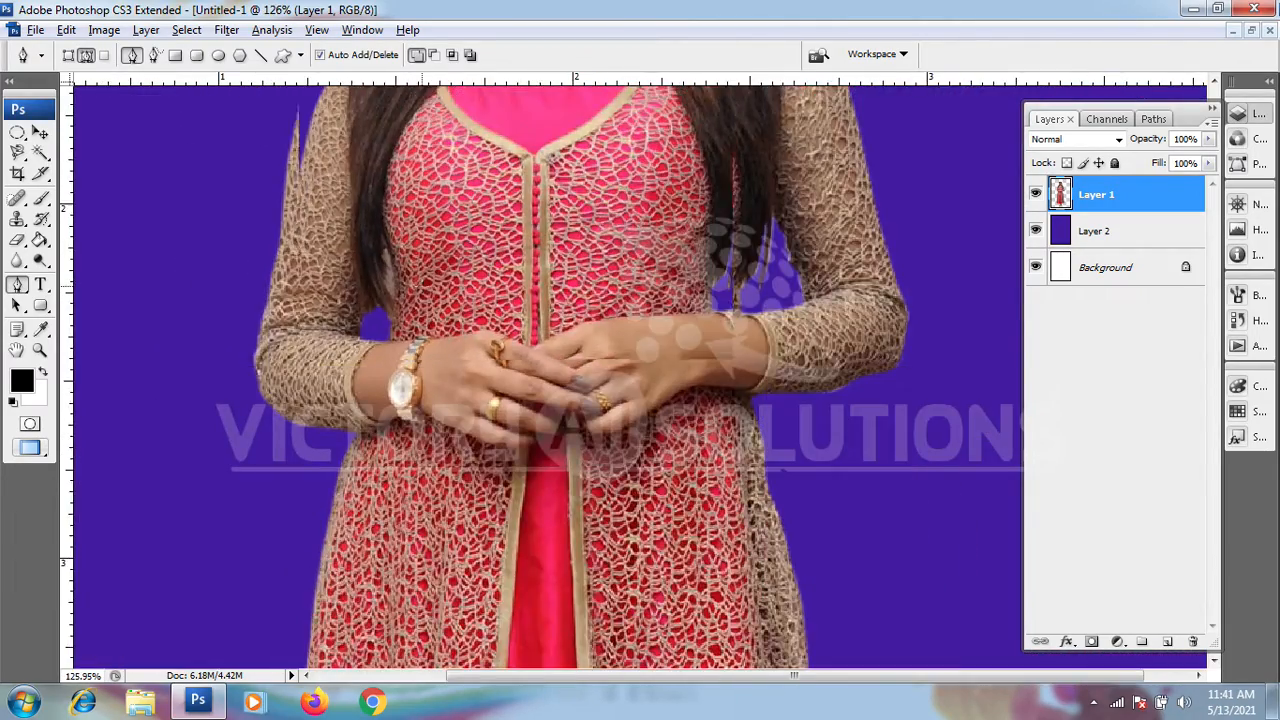
scroll(421, 273, "down", 4)
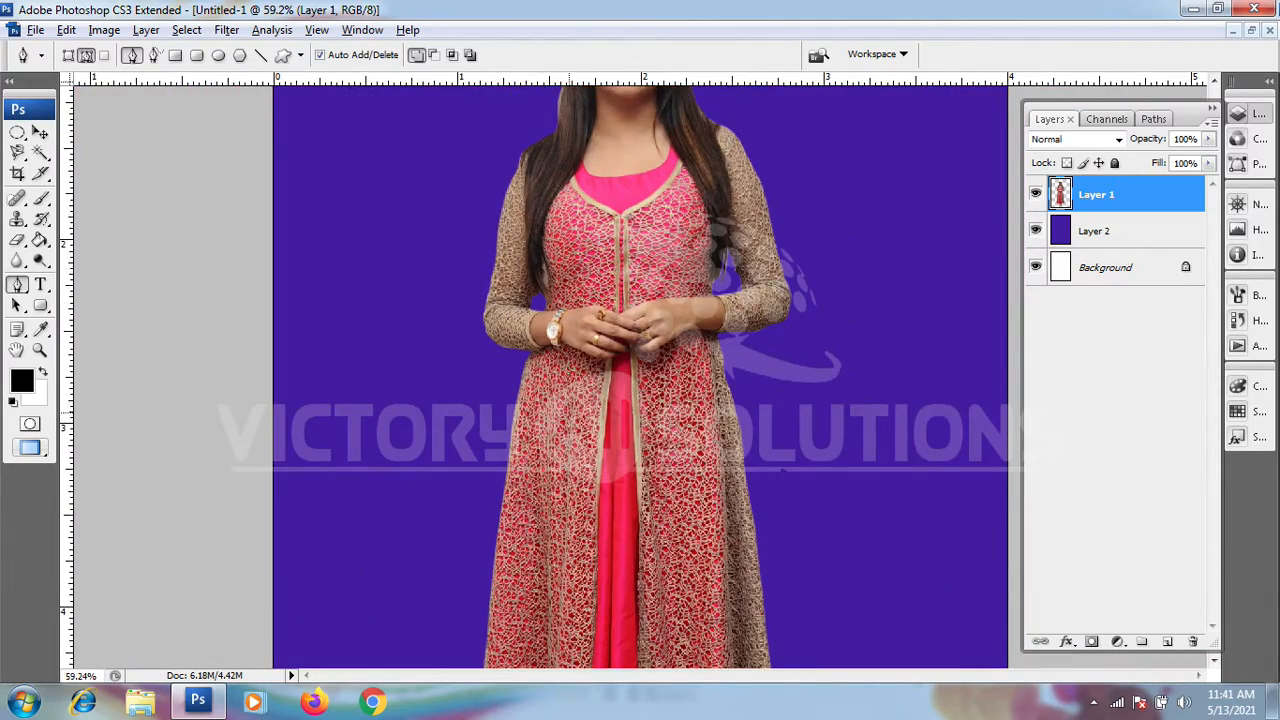
scroll(517, 316, "down", 3)
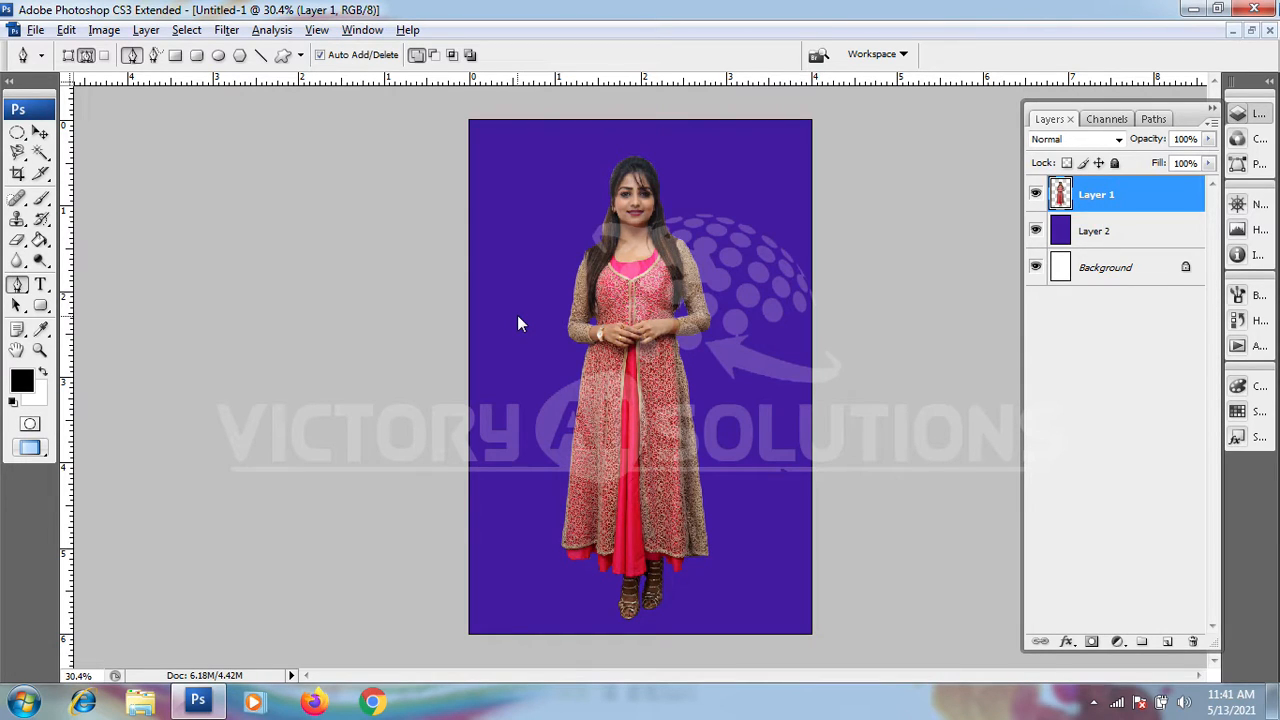
scroll(517, 323, "up", 2)
scroll(440, 226, "up", 5)
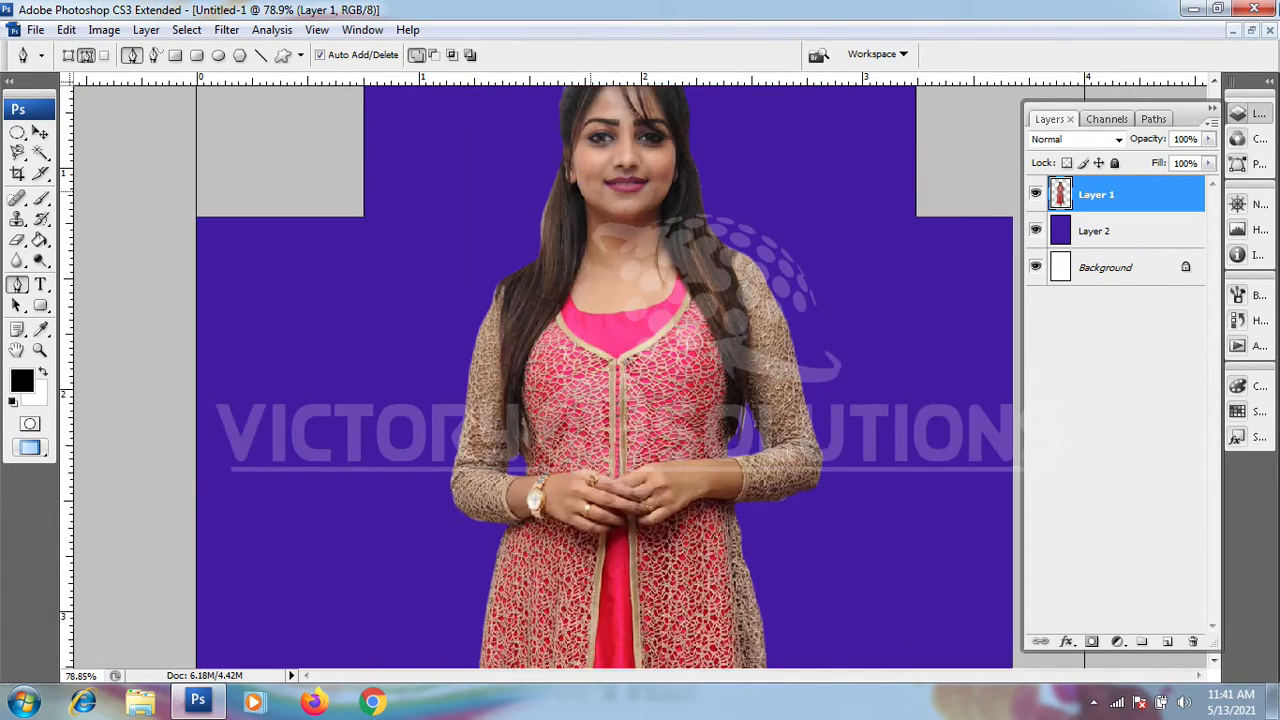
scroll(443, 228, "up", 3)
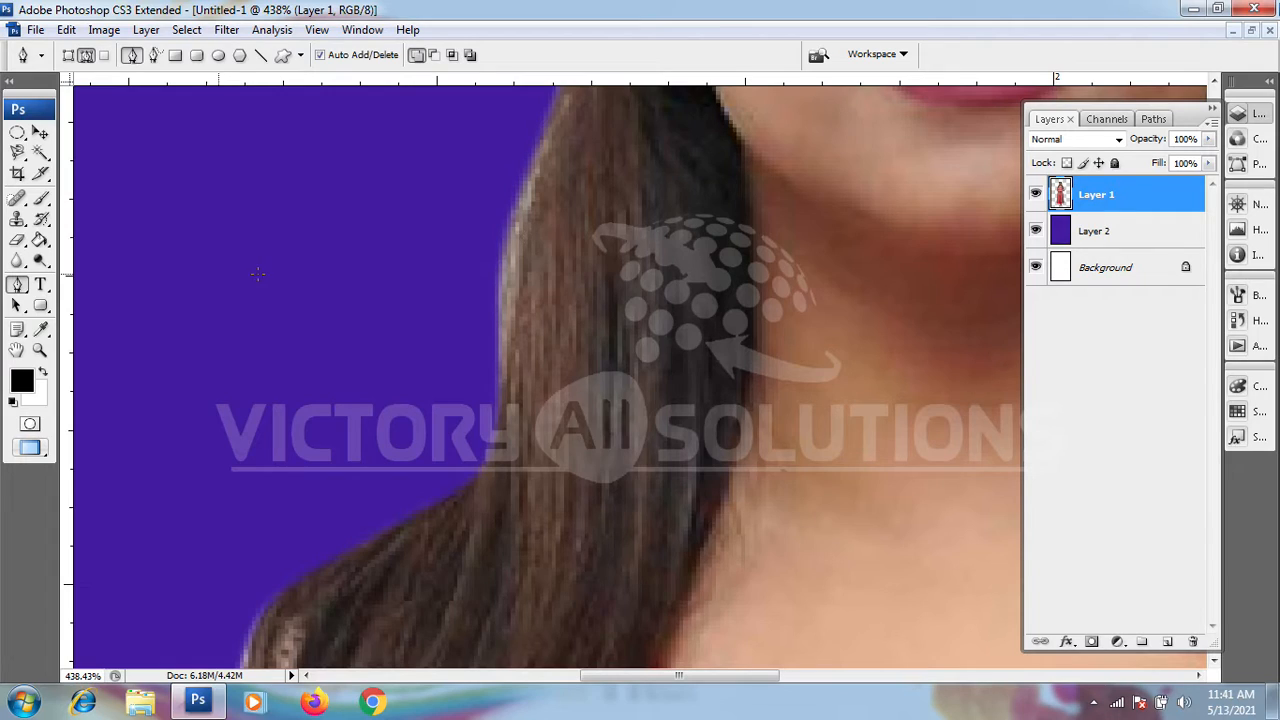
left_click(504, 410)
left_click(520, 285)
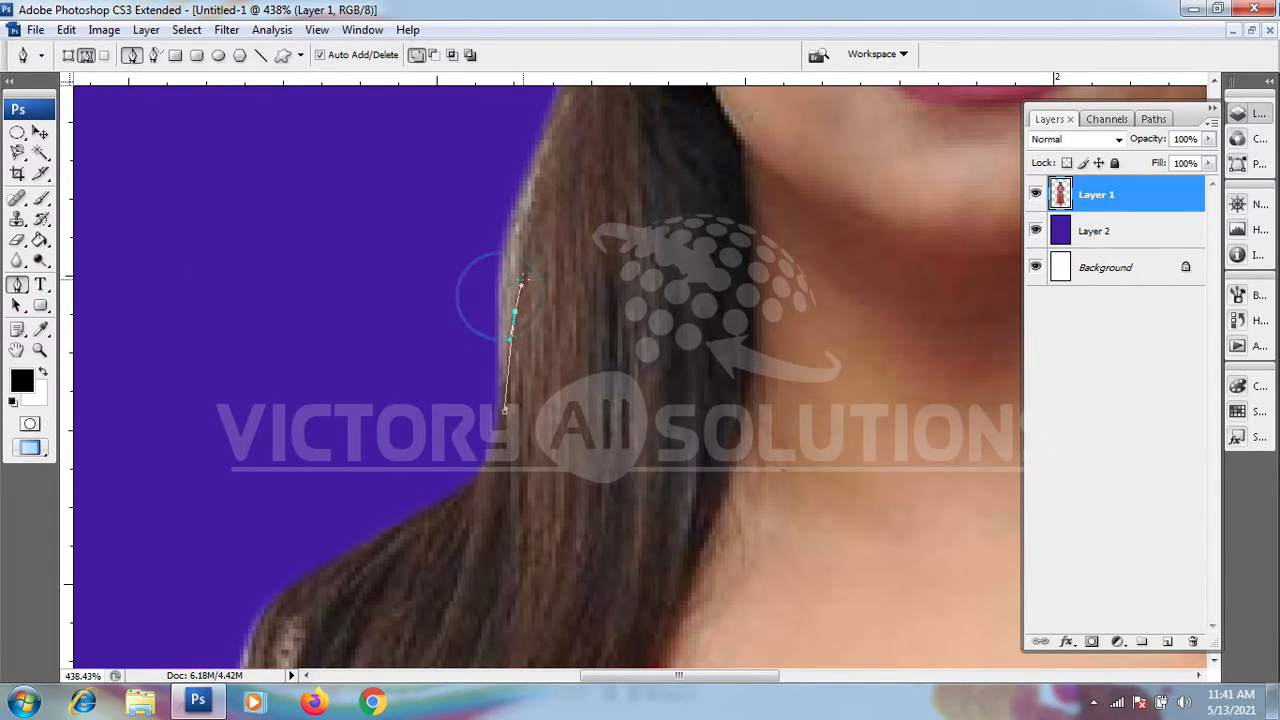
left_click(533, 210)
scroll(533, 208, "up", 2)
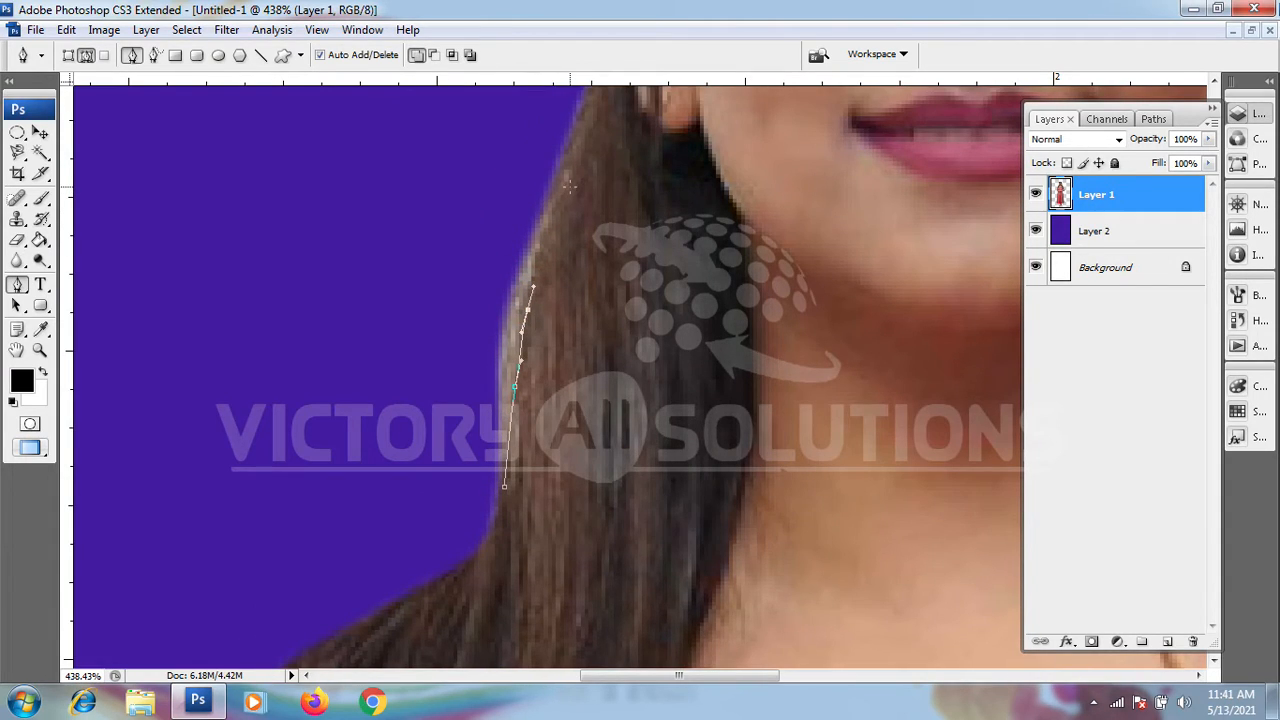
left_click_drag(566, 185, 575, 157)
left_click(511, 160)
left_click_drag(424, 253, 415, 303)
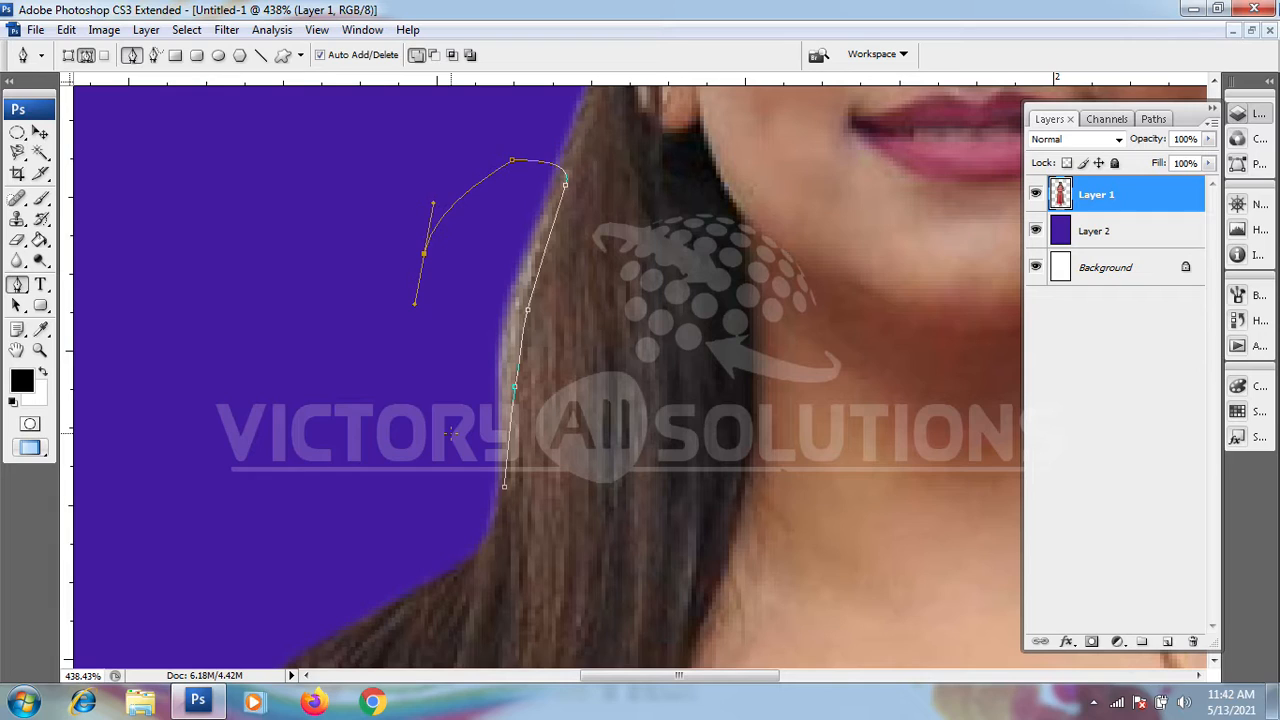
key("Delete")
key("Delete")
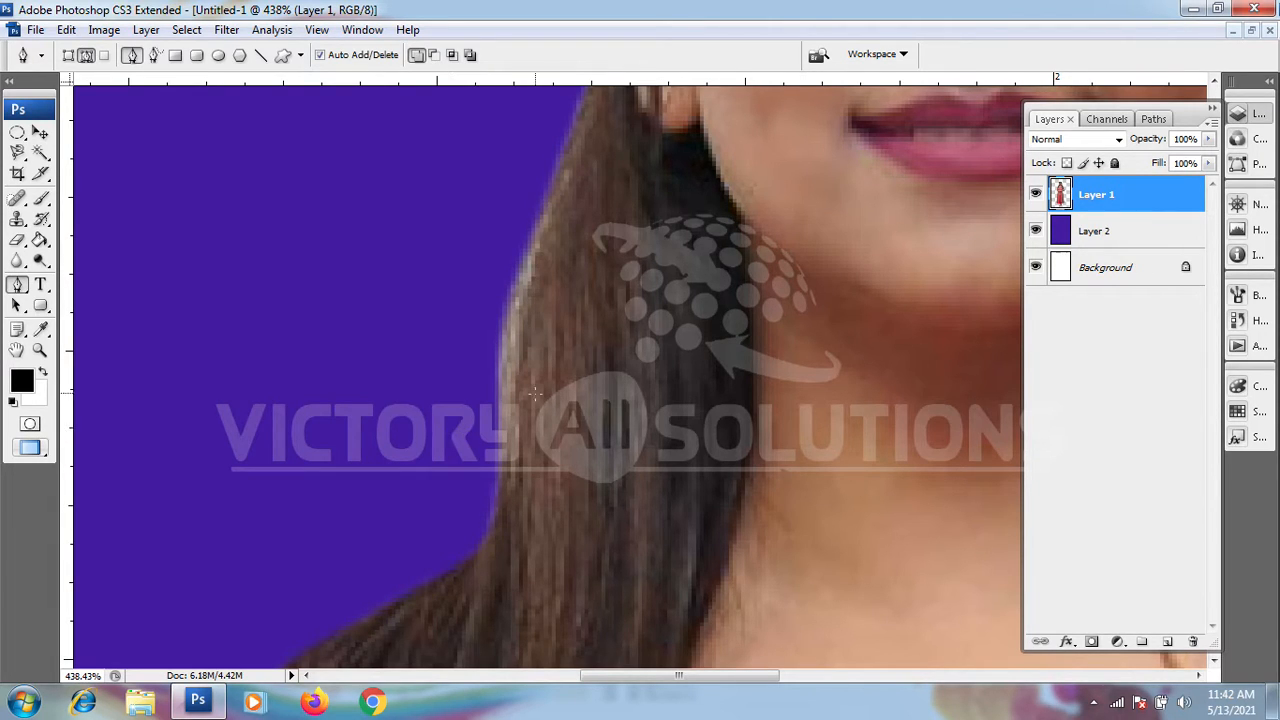
scroll(535, 395, "down", 5)
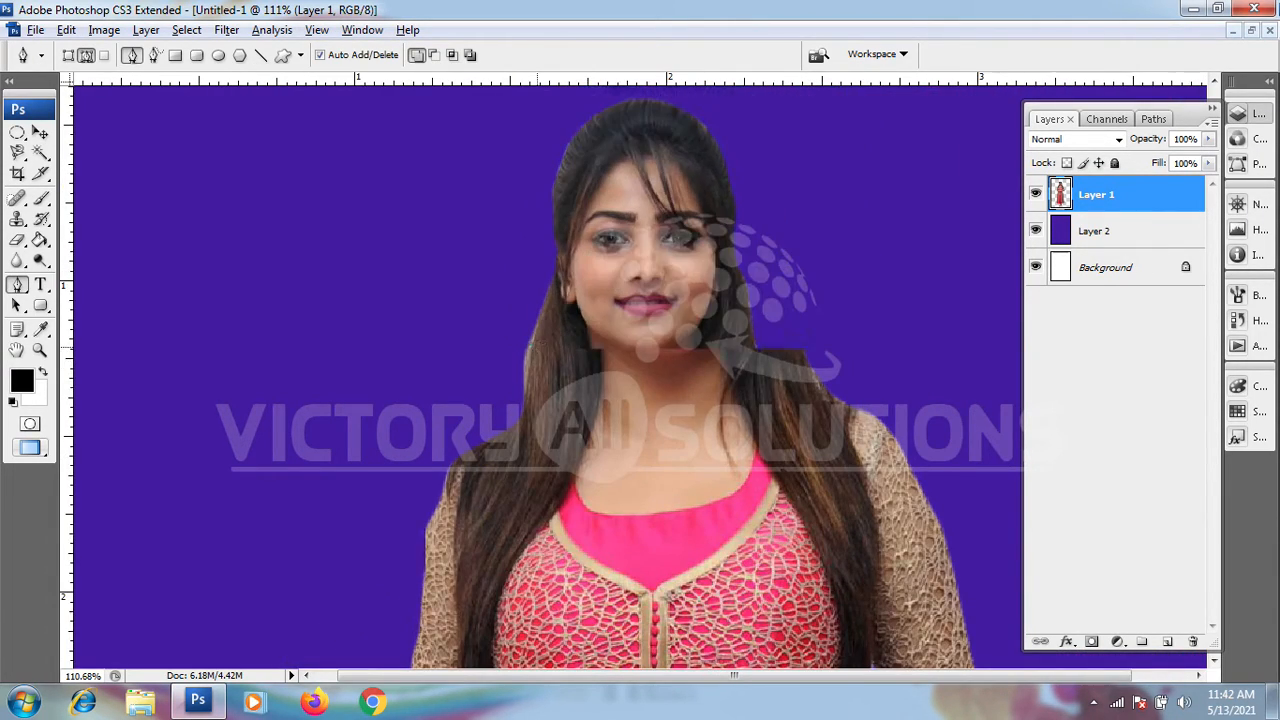
scroll(537, 345, "down", 1)
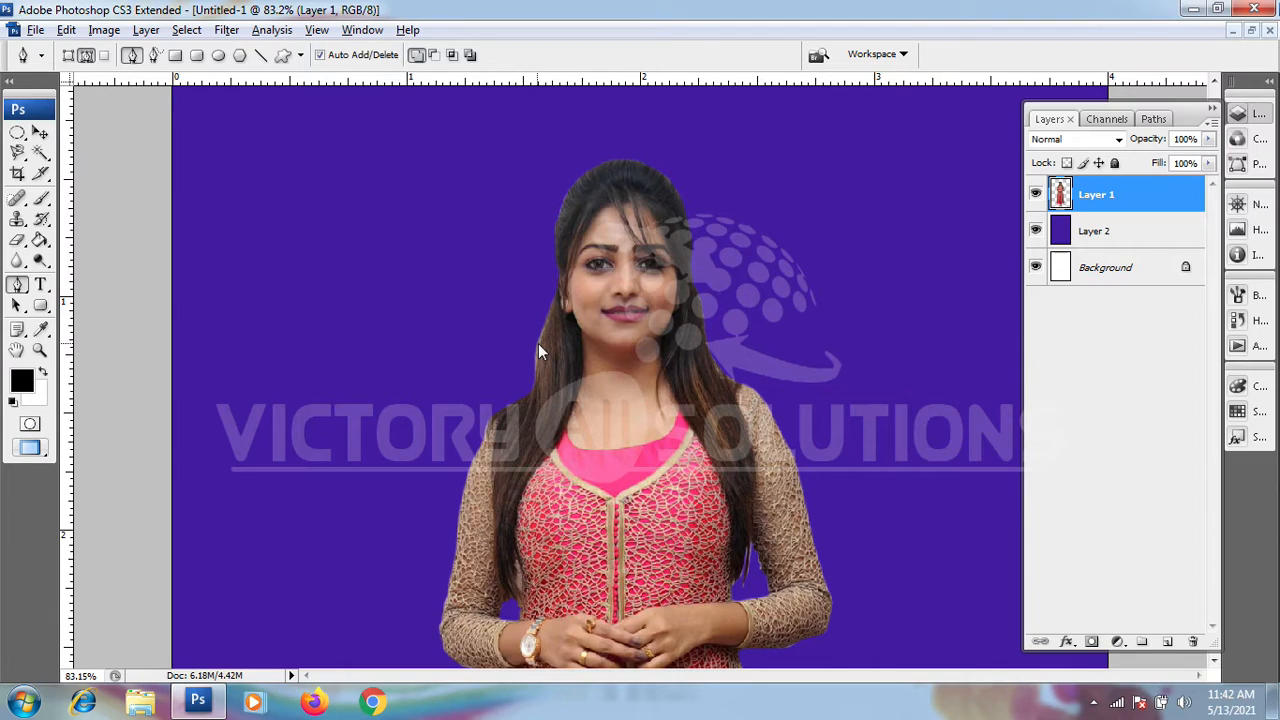
scroll(576, 237, "down", 1)
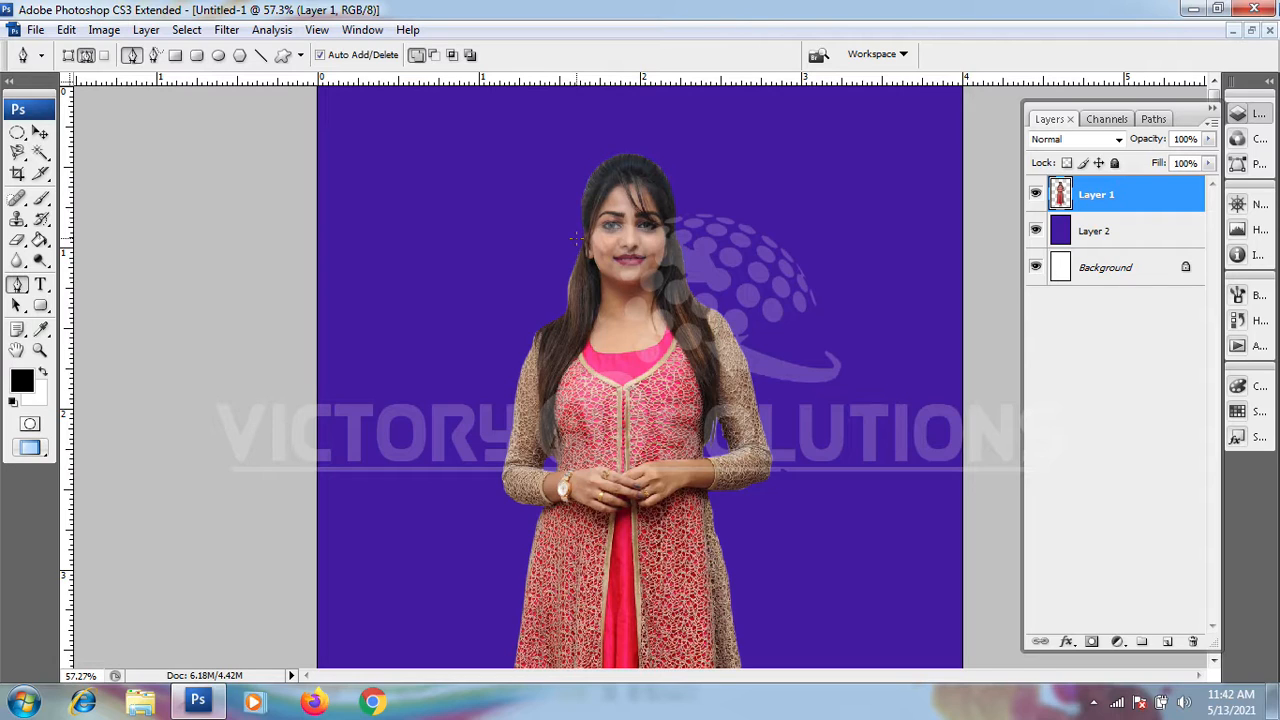
scroll(576, 238, "down", 7)
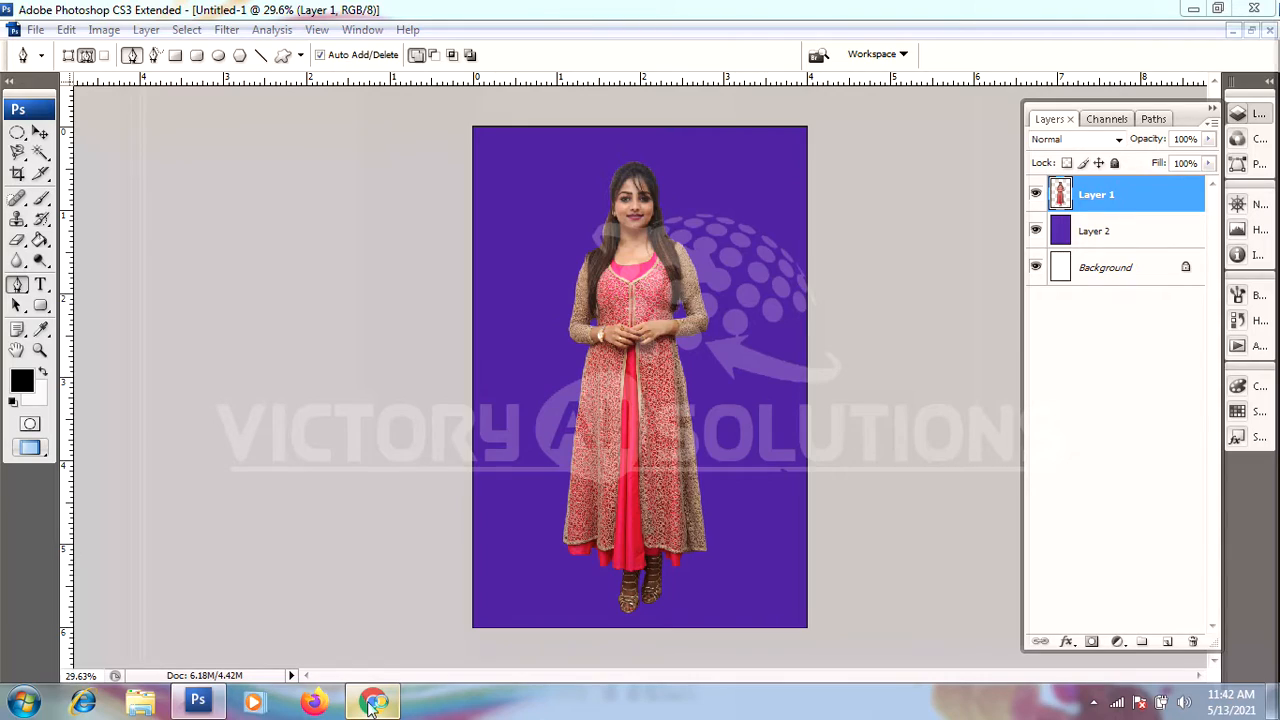
Step: Switch to Chrome and search Google for "background images"
left_click(372, 704)
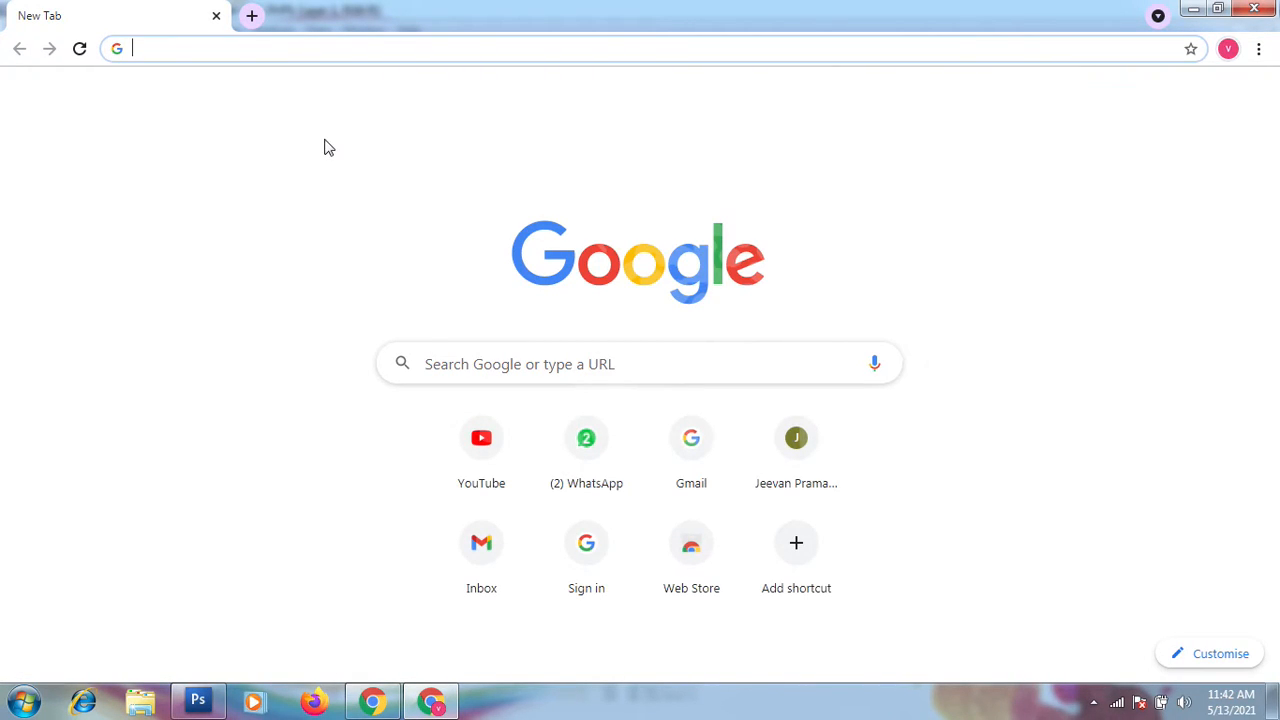
left_click(314, 48)
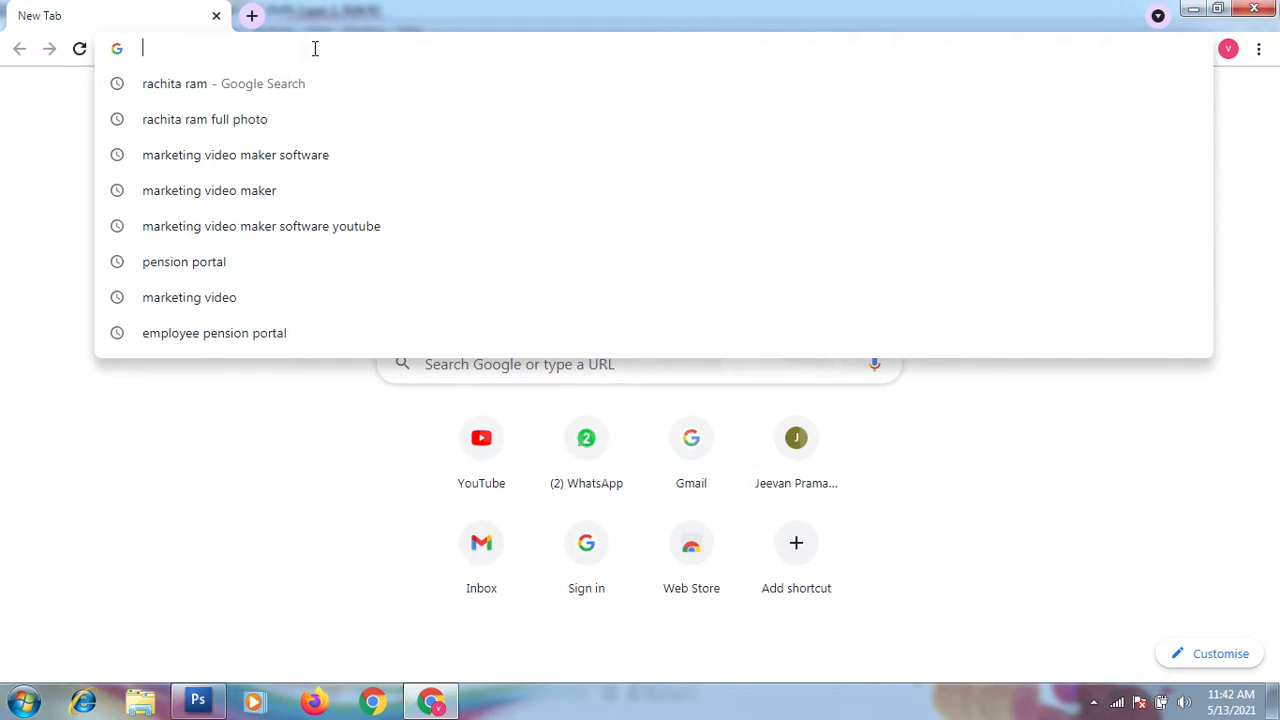
type("ba")
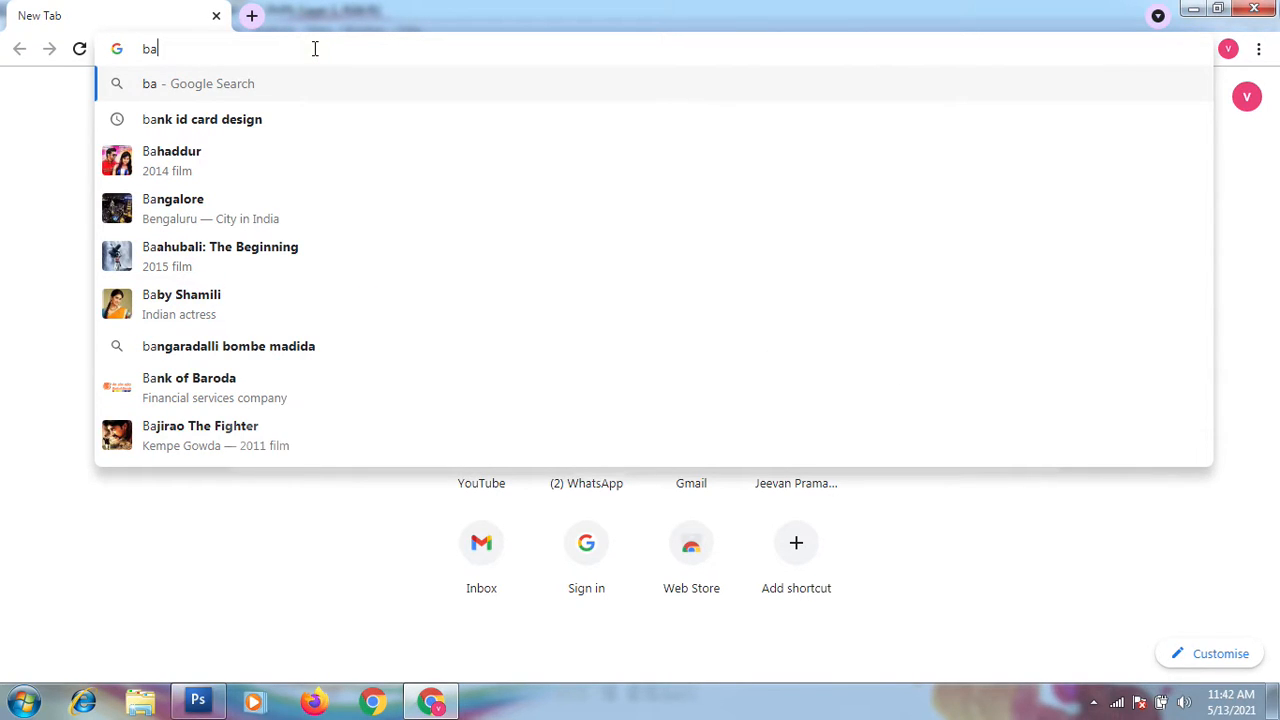
type("ckg")
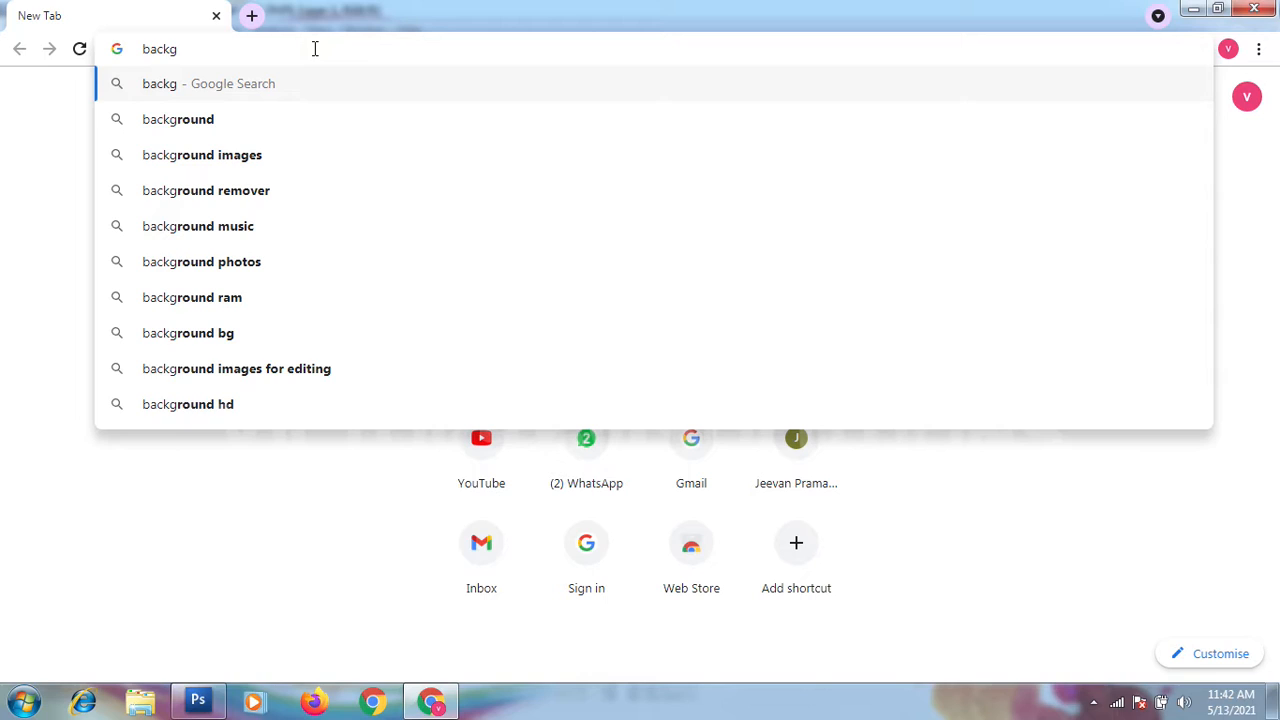
left_click(186, 155)
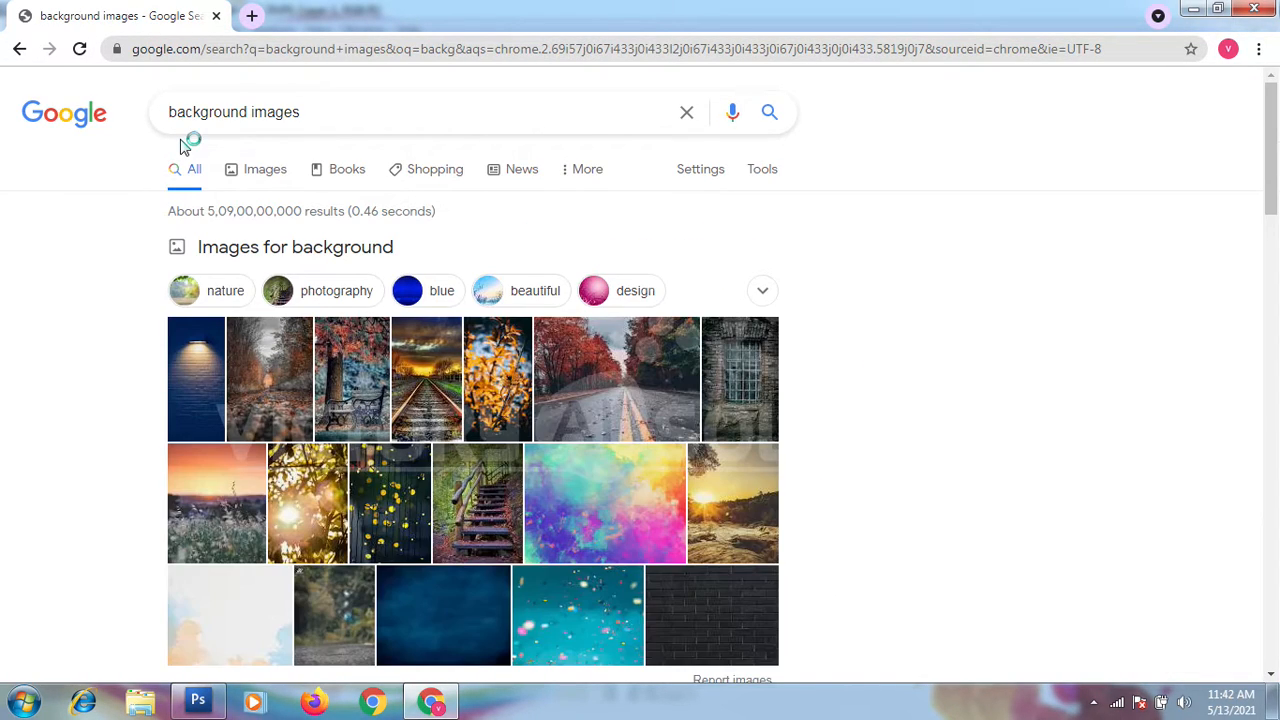
Step: Browse all the image results and open the preview of the nature background with a tree, flowers and white picket fence
scroll(310, 450, "down", 1)
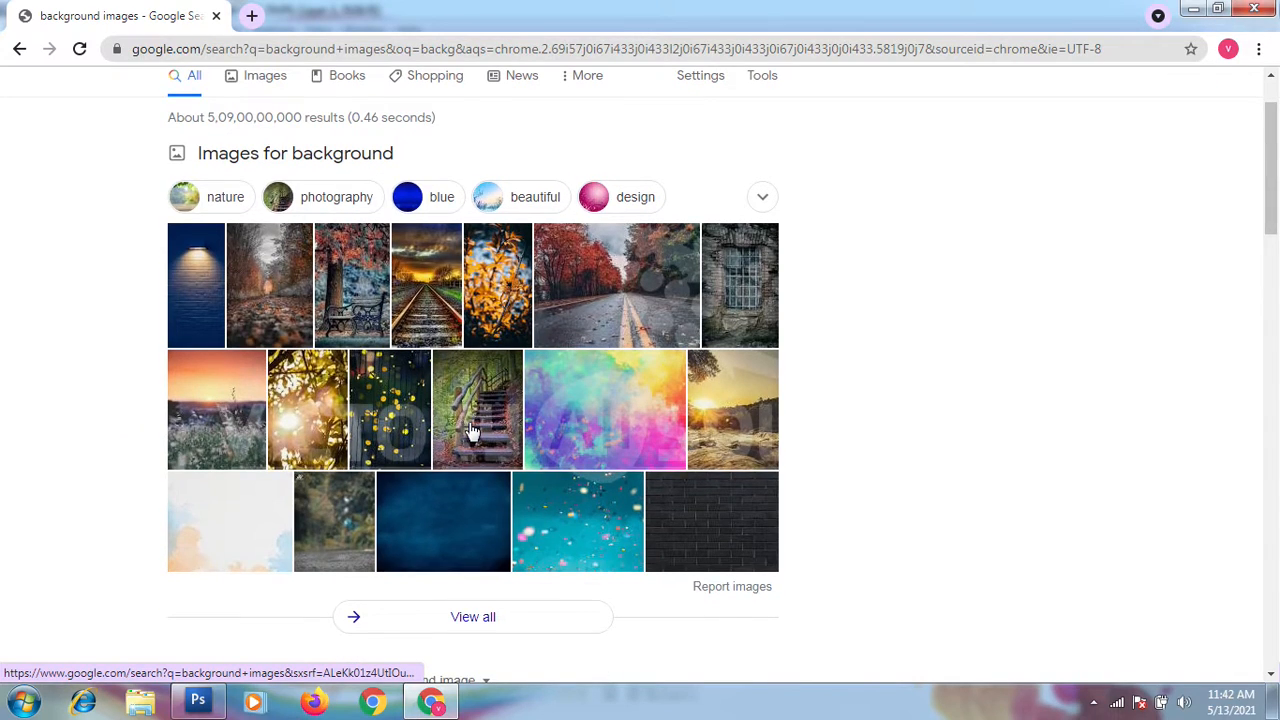
scroll(320, 450, "down", 3)
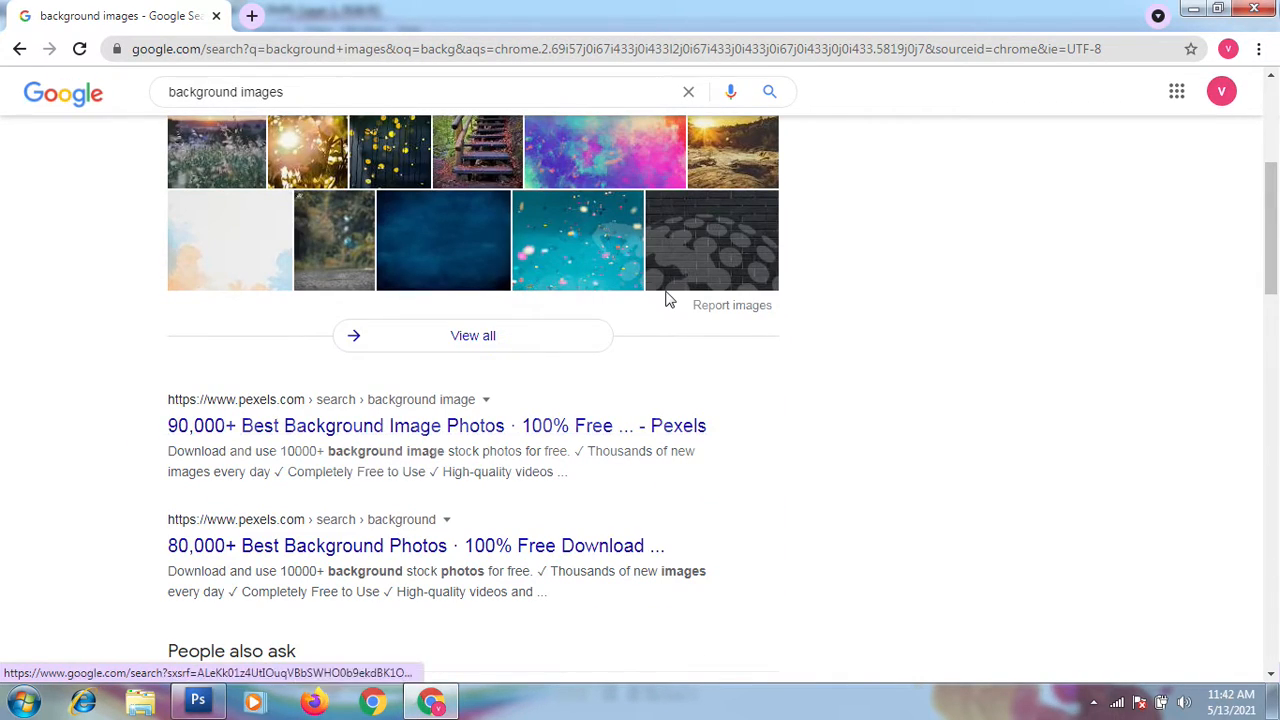
left_click(484, 345)
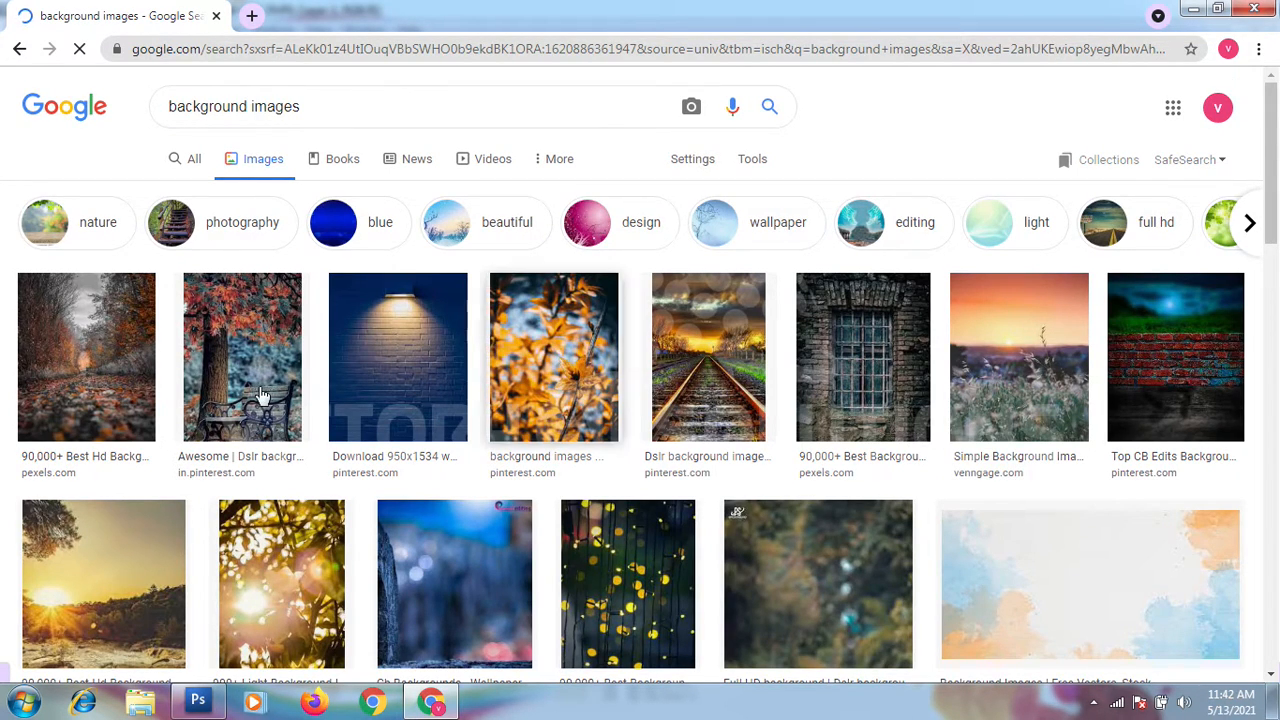
scroll(262, 405, "down", 2)
scroll(262, 405, "down", 6)
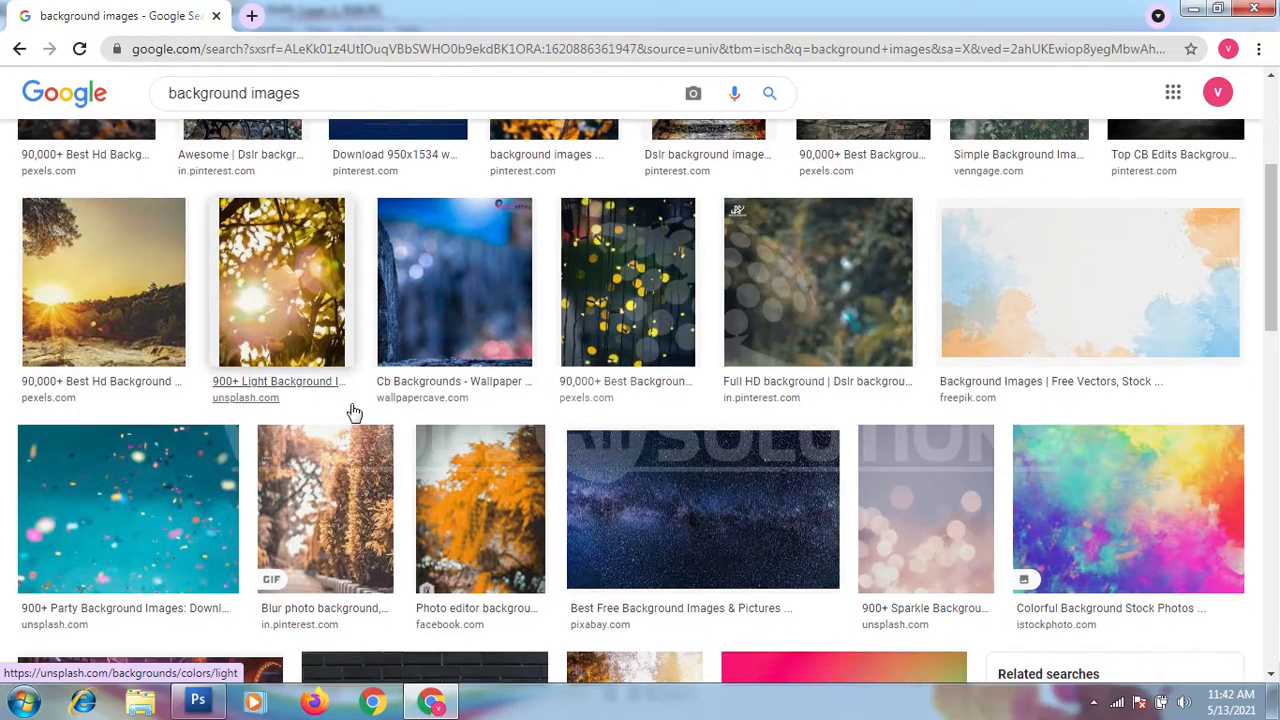
scroll(356, 416, "down", 6)
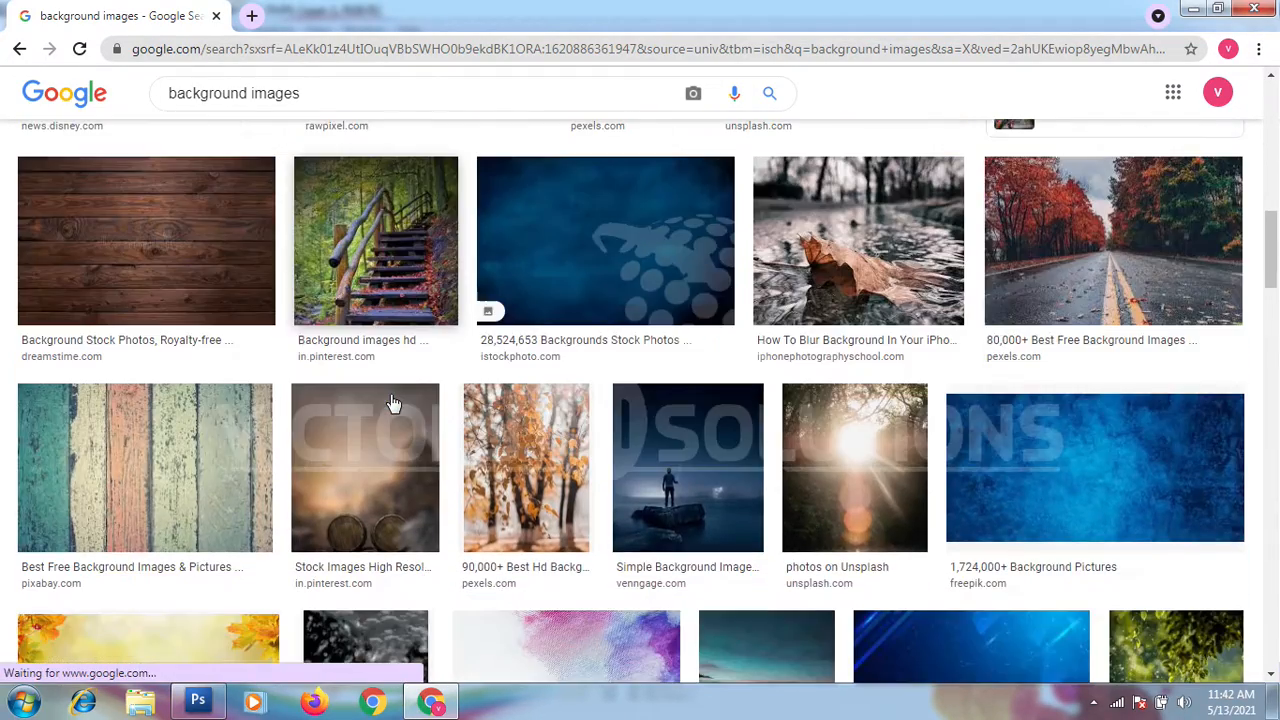
scroll(392, 405, "down", 2)
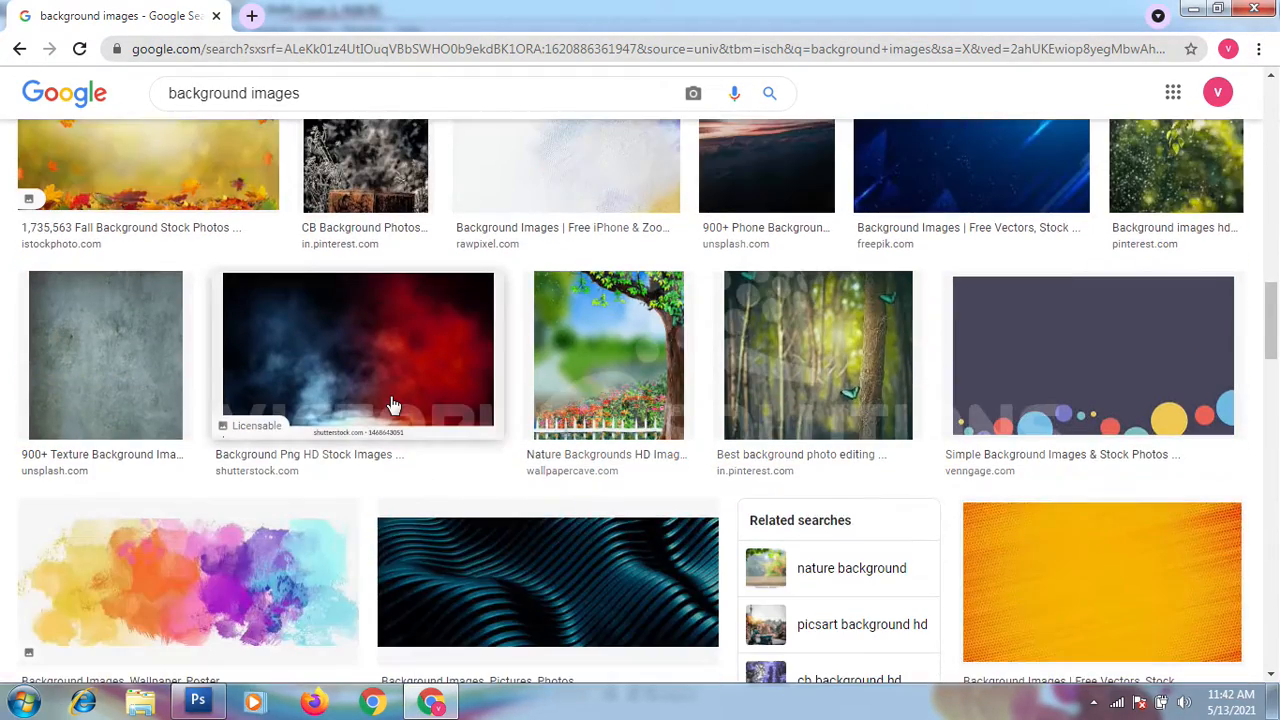
left_click(575, 362)
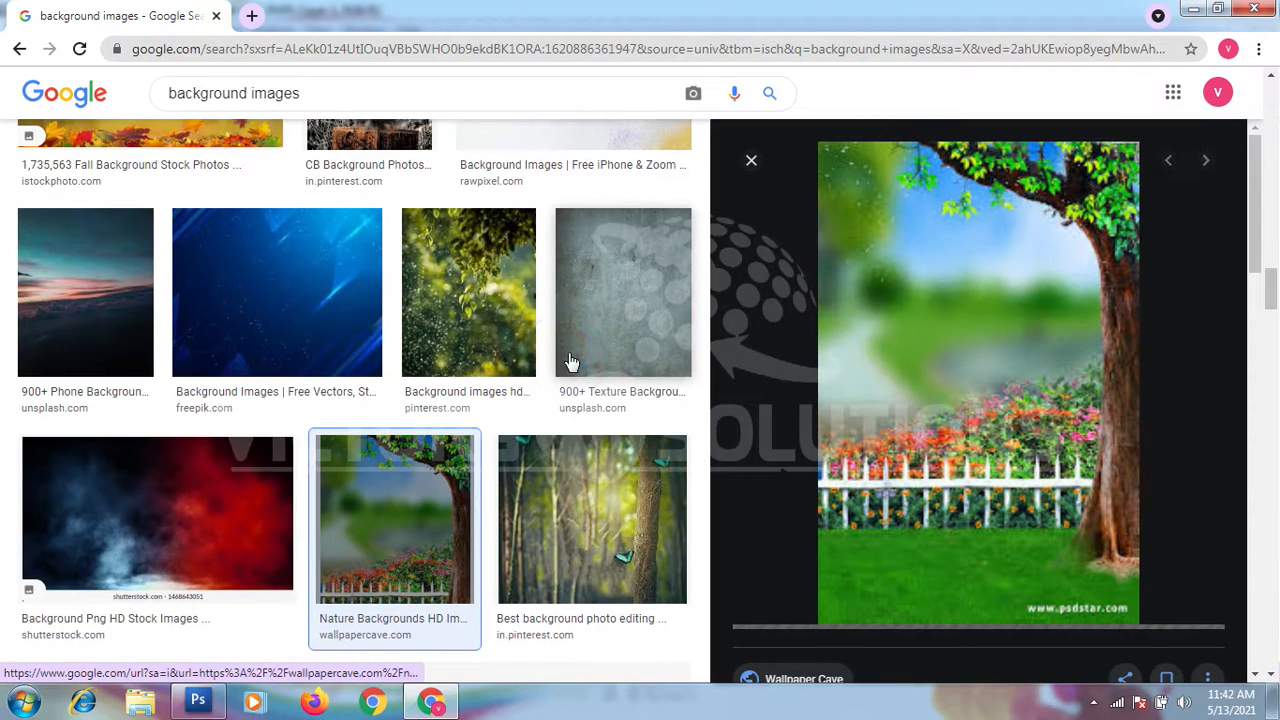
Step: Save the previewed nature background as a JPEG image named wp2599617 in the Downloads folder
right_click(950, 392)
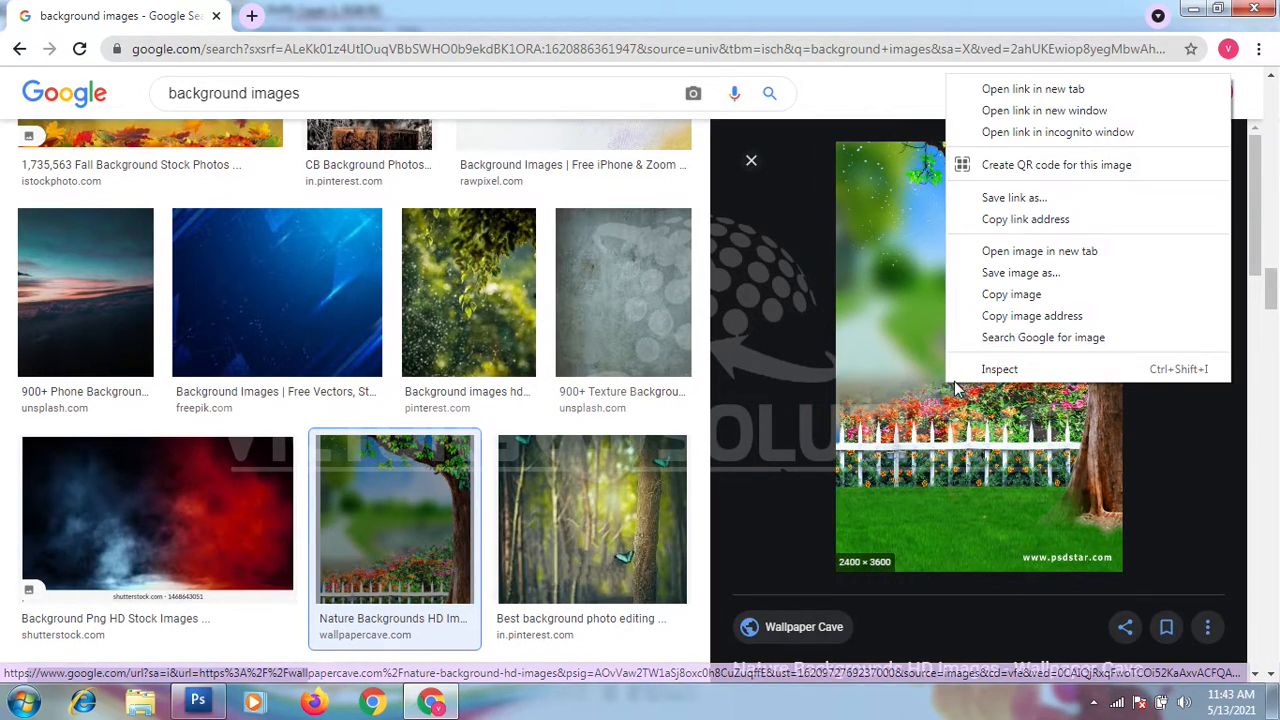
left_click(1012, 278)
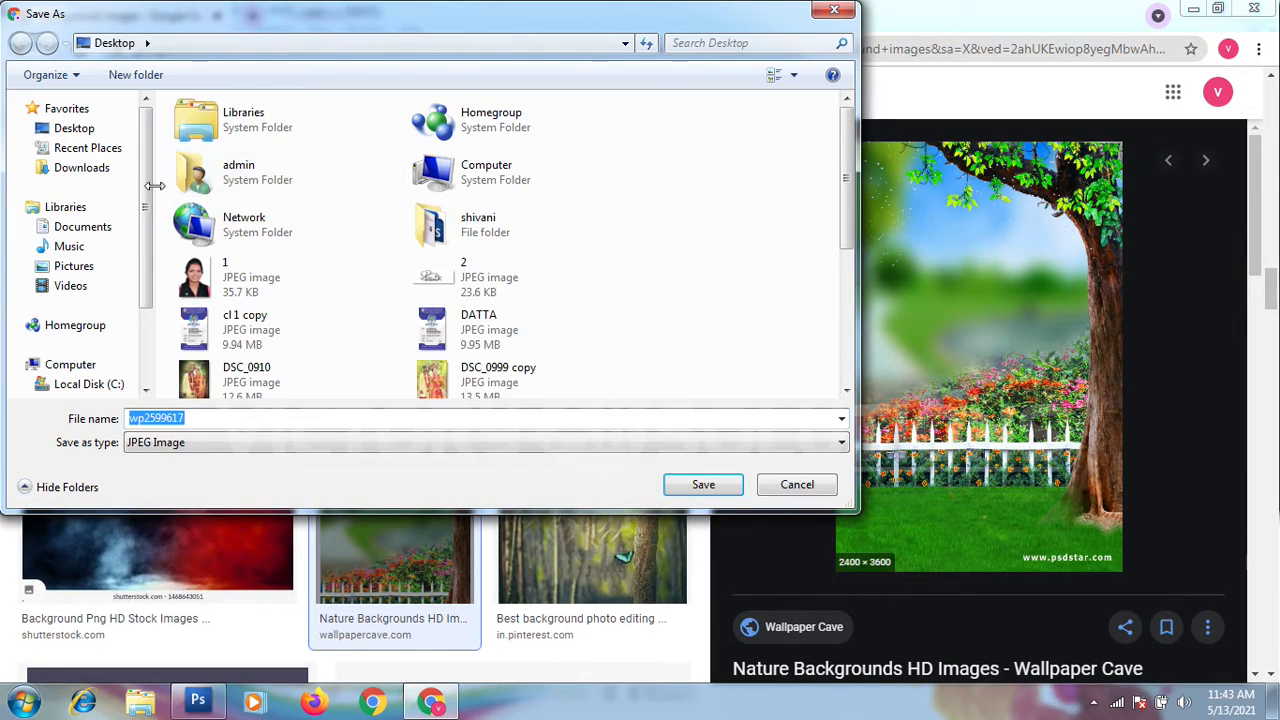
left_click(93, 166)
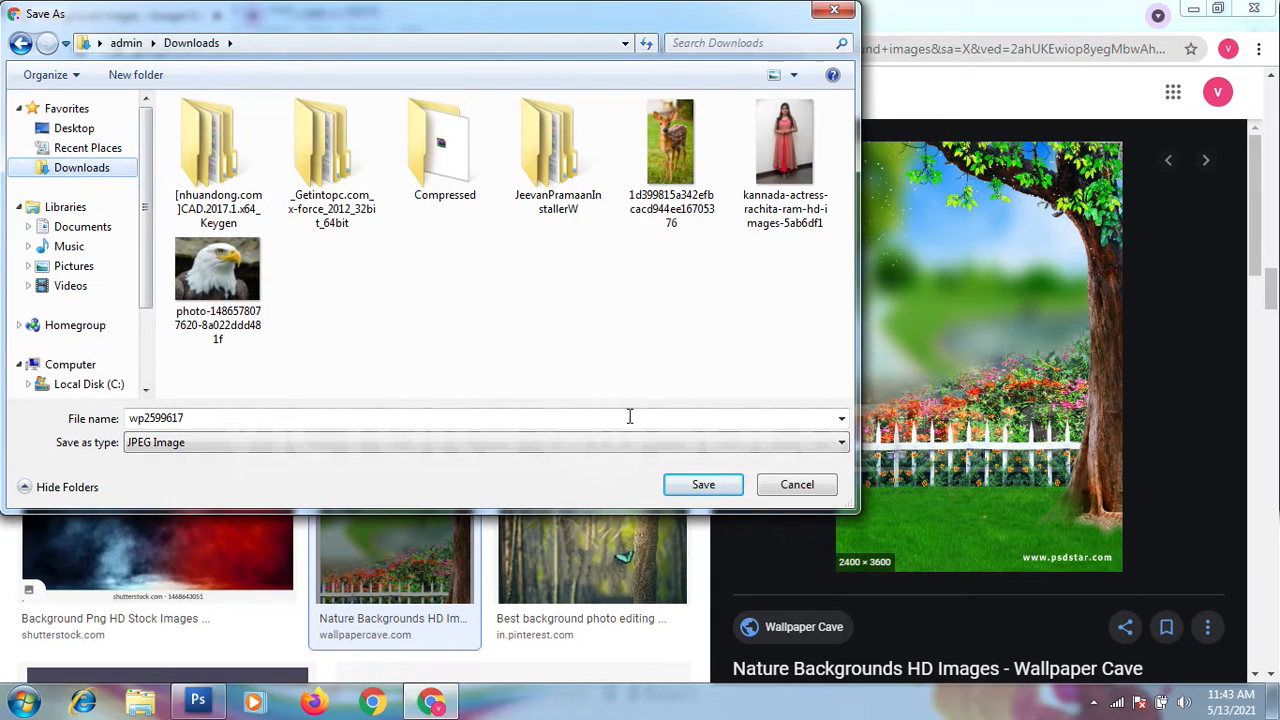
left_click(703, 482)
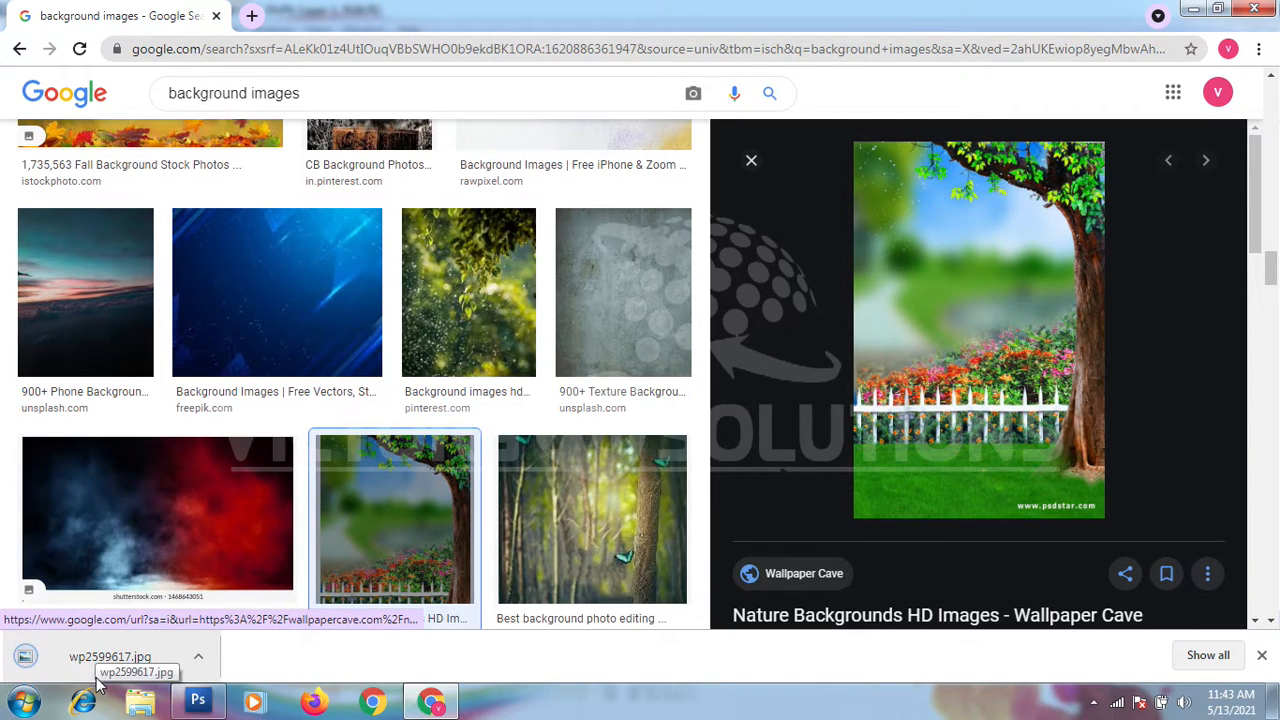
Step: Open the downloaded wp2599617.jpg in Photoshop and copy the picture into the Untitled-1 document as a new layer
left_click_drag(100, 668, 281, 341)
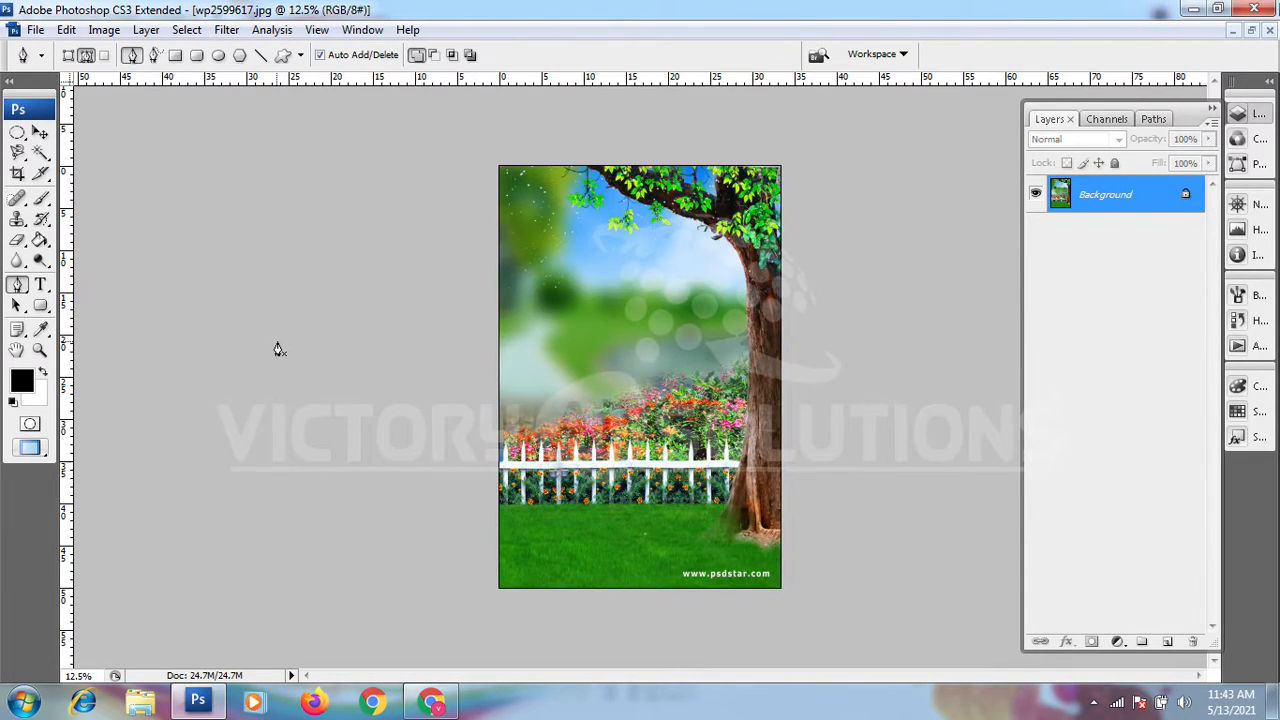
left_click(1251, 30)
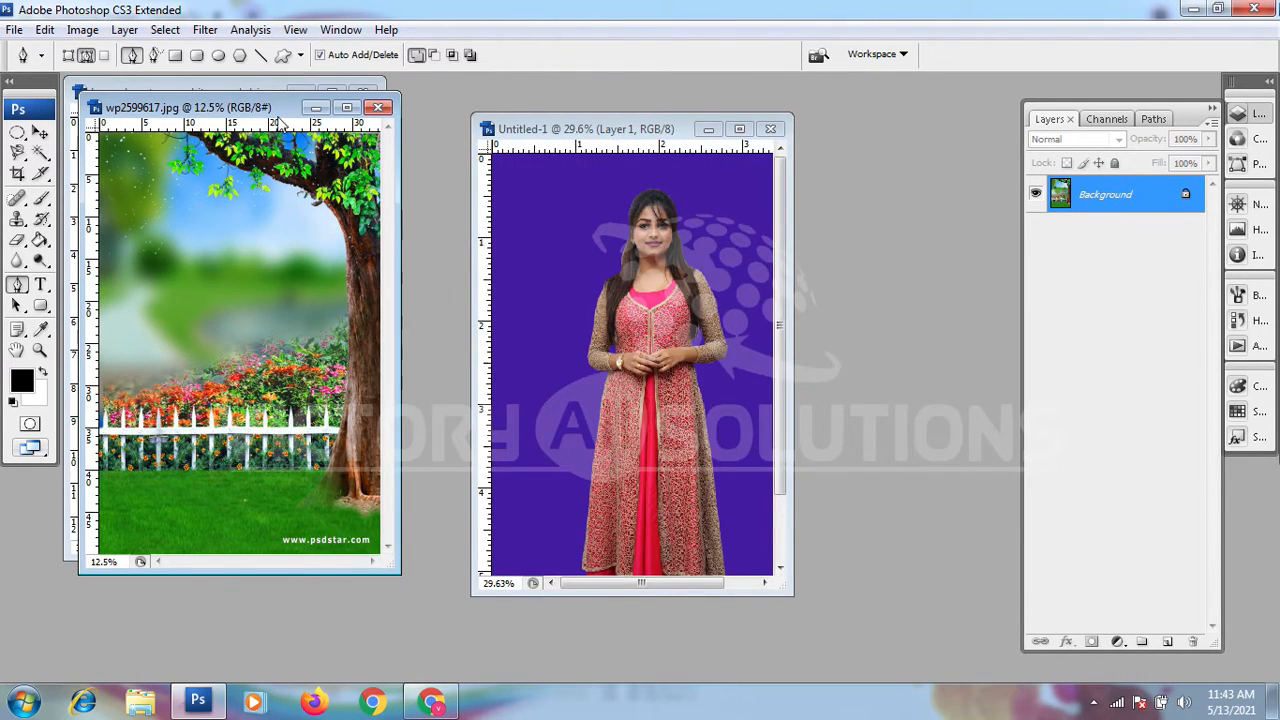
left_click_drag(244, 113, 330, 128)
key("v")
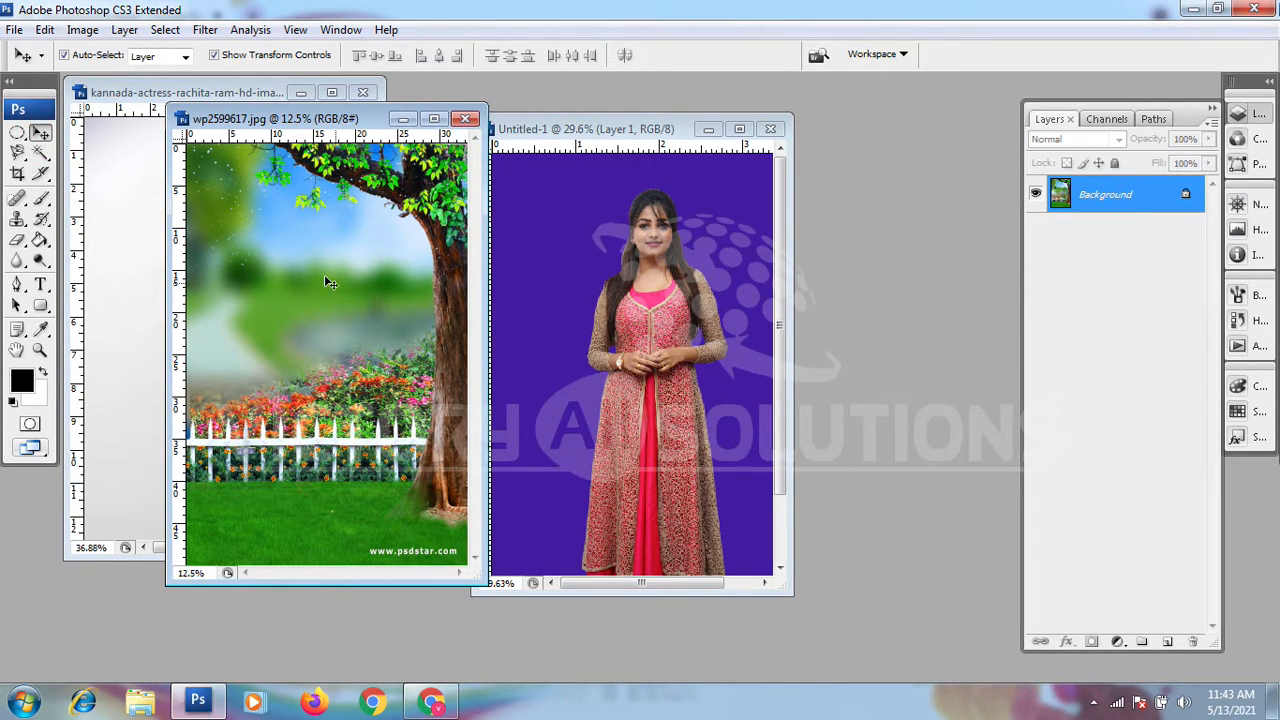
left_click_drag(315, 268, 539, 220)
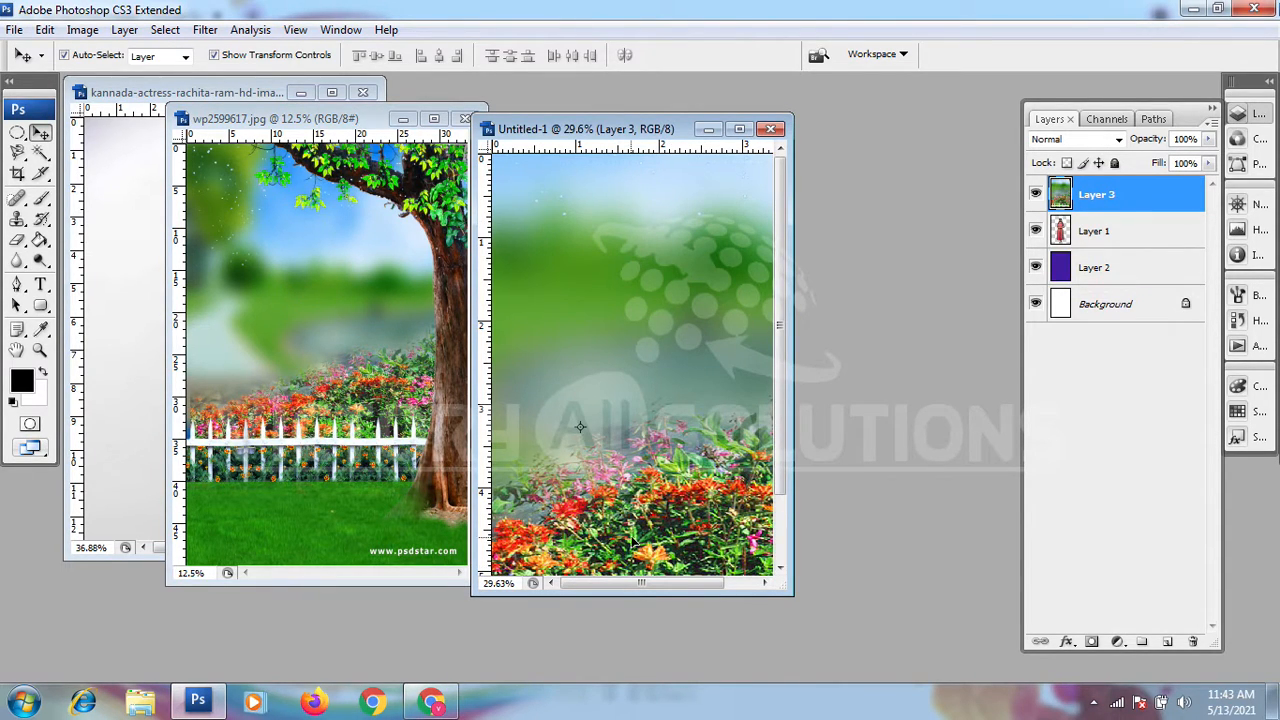
Step: Scale the nature photo proportionally to about 50.5% and align it over the canvas
scroll(620, 520, "down", 4)
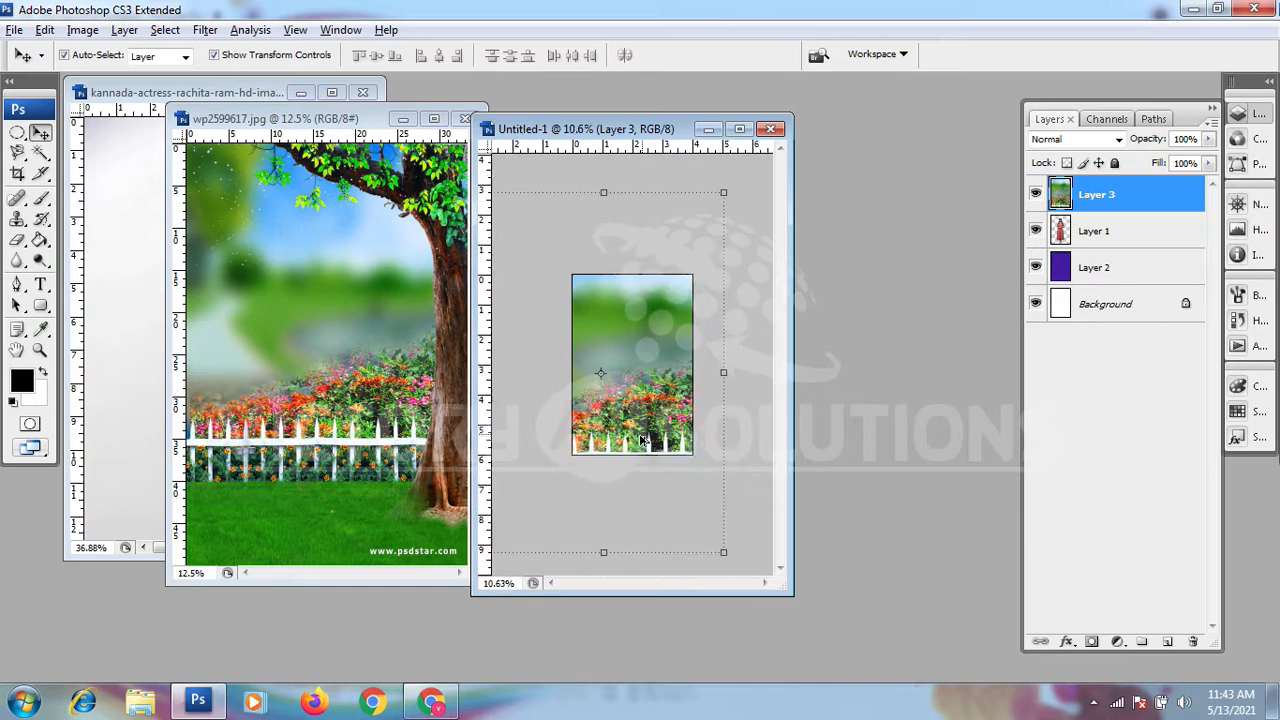
scroll(640, 432, "down", 1)
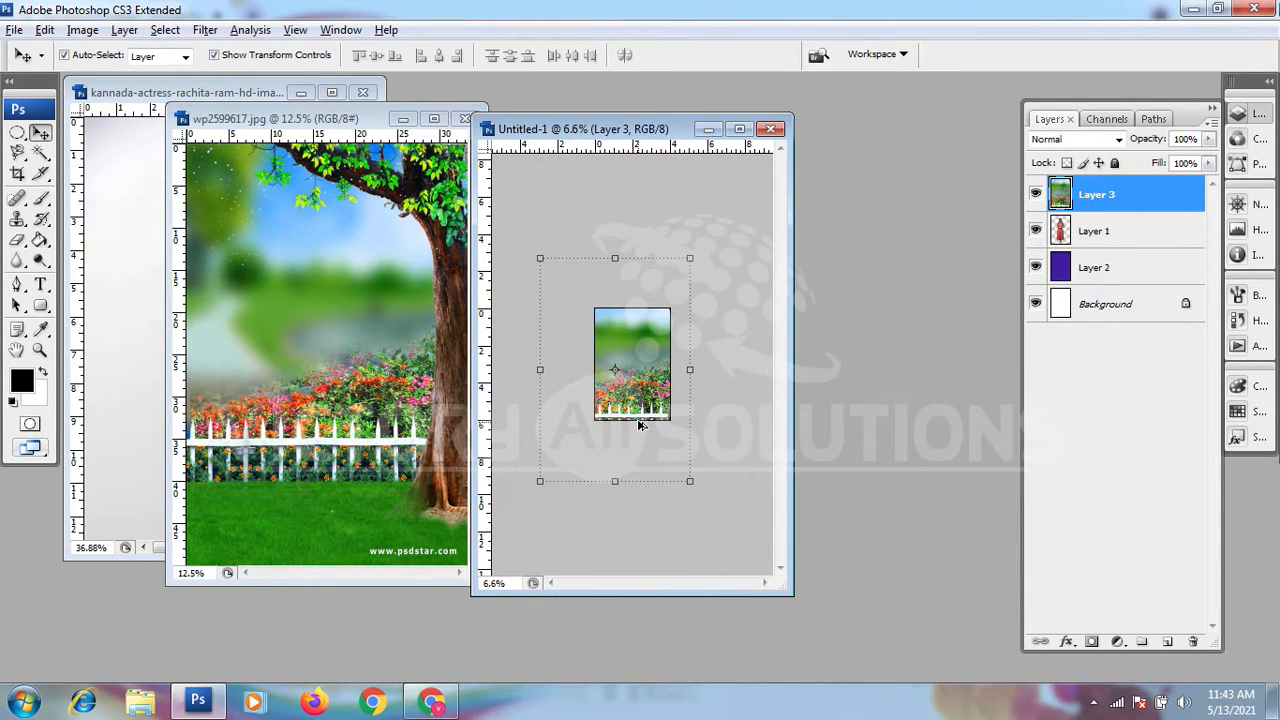
left_click_drag(540, 258, 577, 310)
left_click_drag(637, 359, 649, 355)
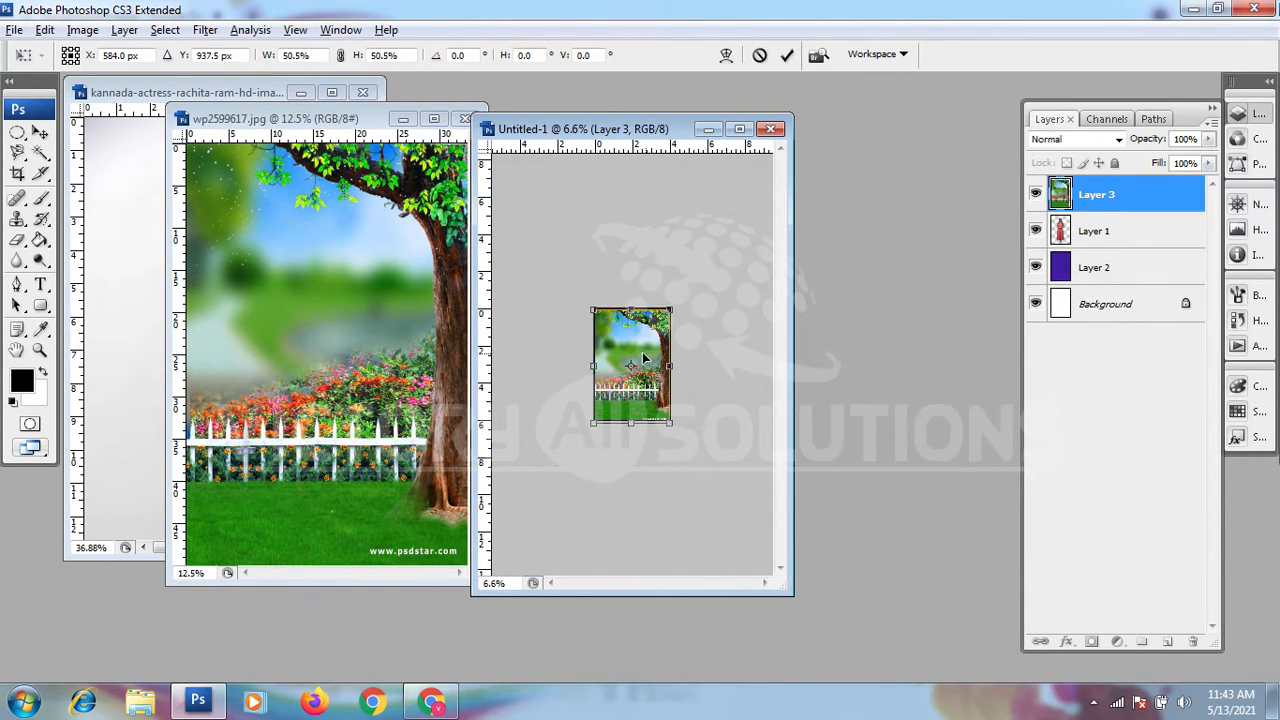
scroll(638, 355, "up", 10)
left_click_drag(667, 318, 666, 311)
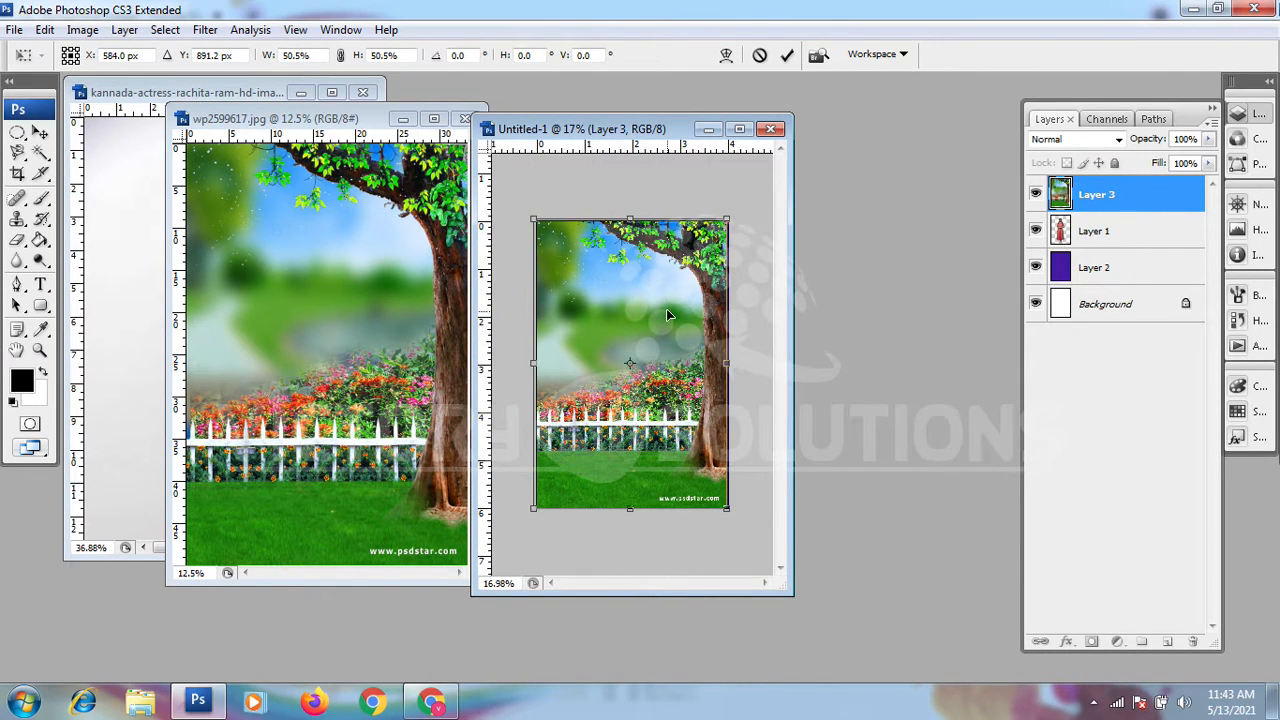
Step: Widen the nature photo to about 50.9% so it covers the canvas width, and apply the transformation
scroll(691, 349, "up", 5)
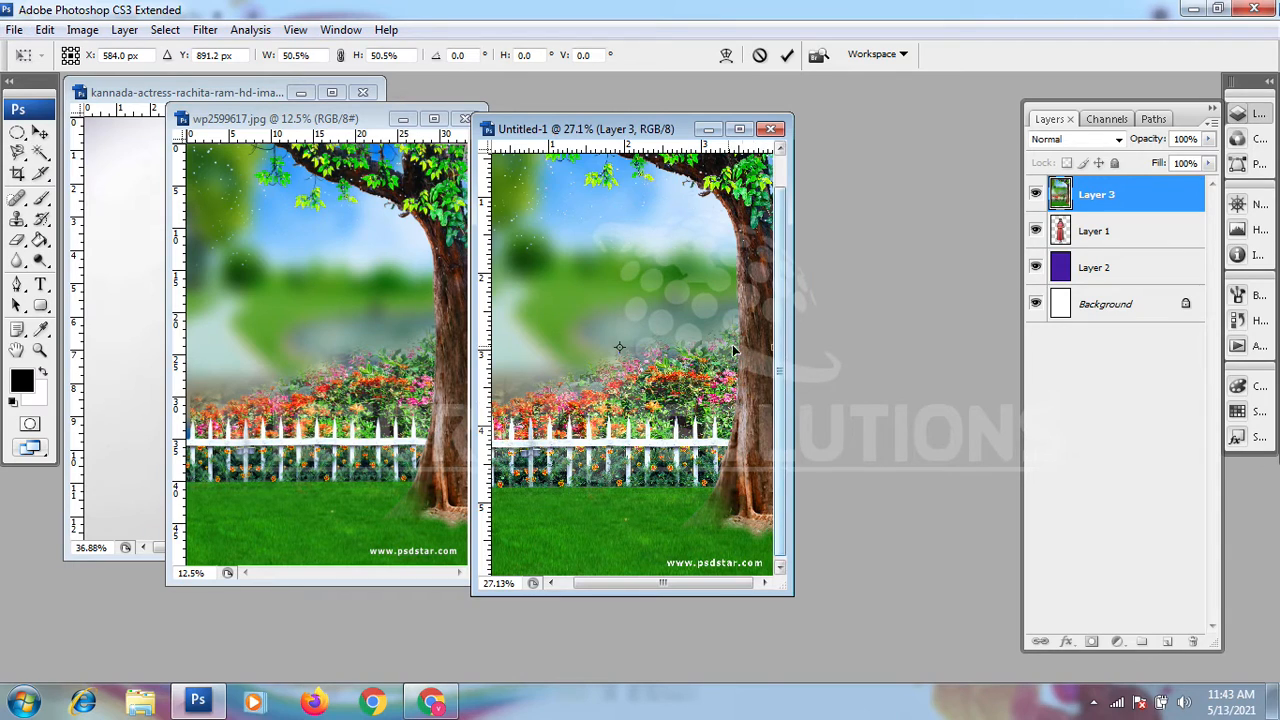
scroll(733, 350, "down", 5)
left_click_drag(730, 363, 732, 363)
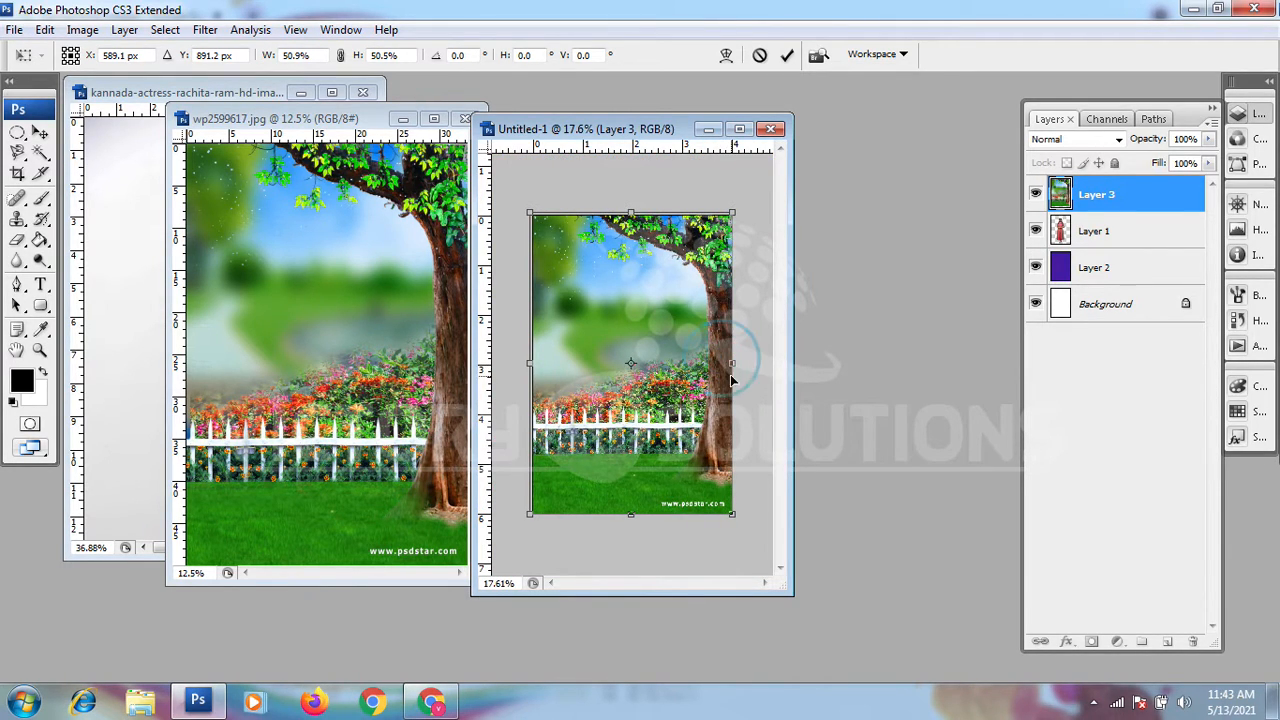
scroll(674, 511, "up", 4)
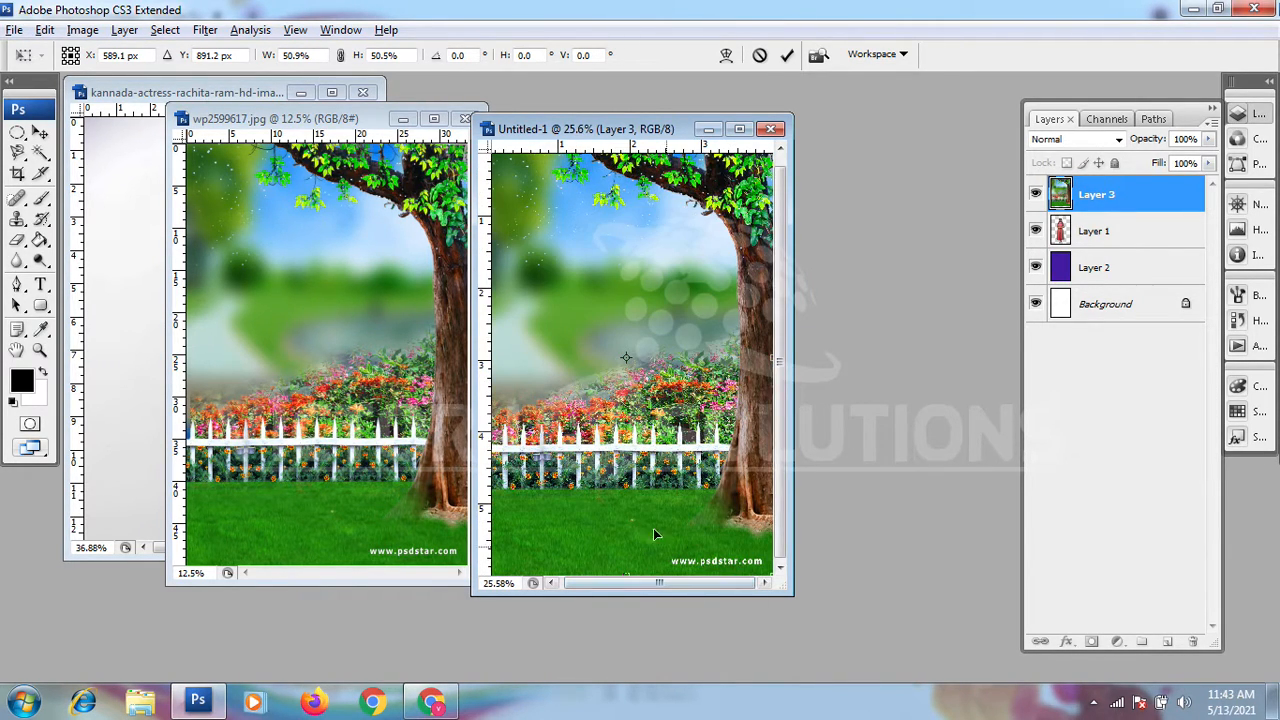
scroll(653, 530, "down", 4)
key("alt+f")
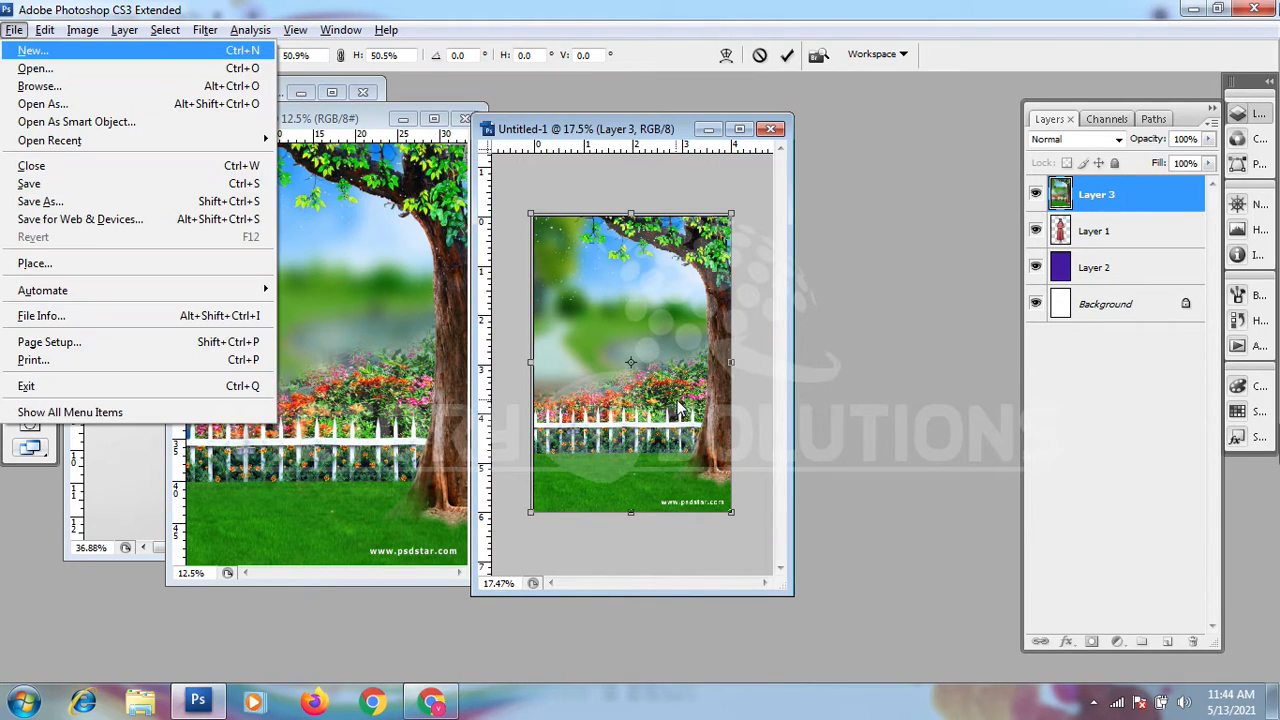
key("Escape")
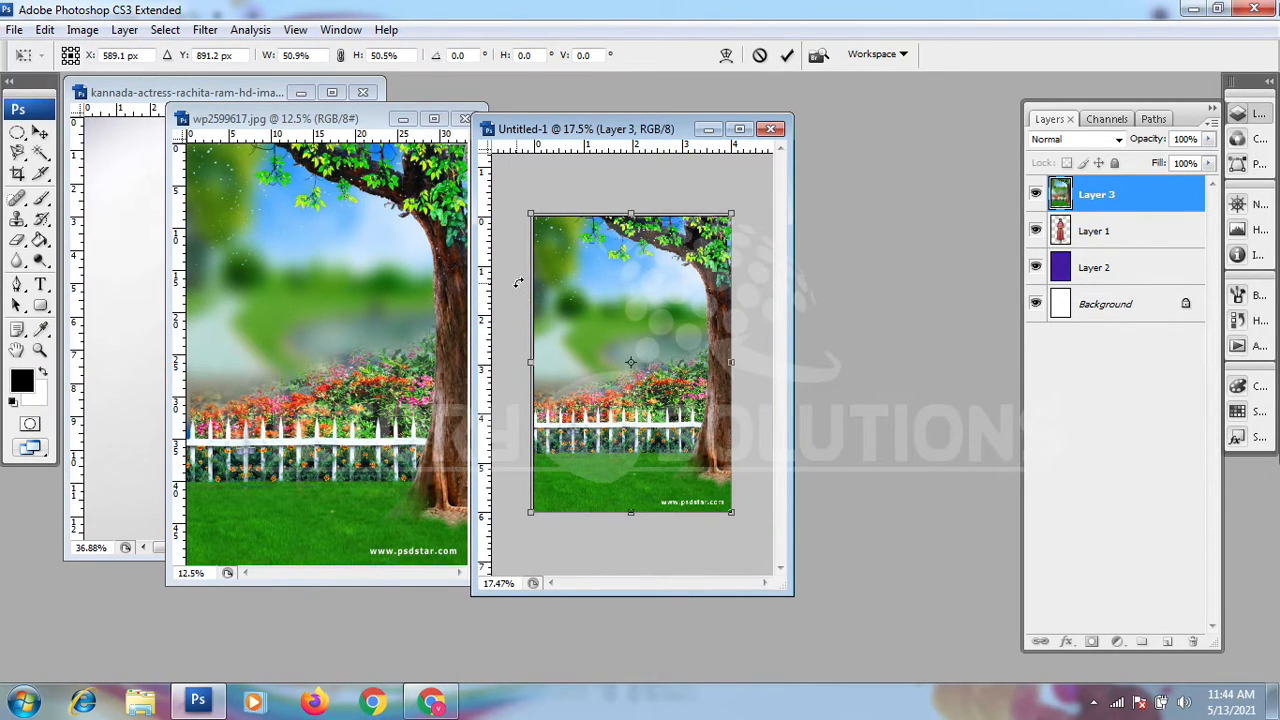
key("Return")
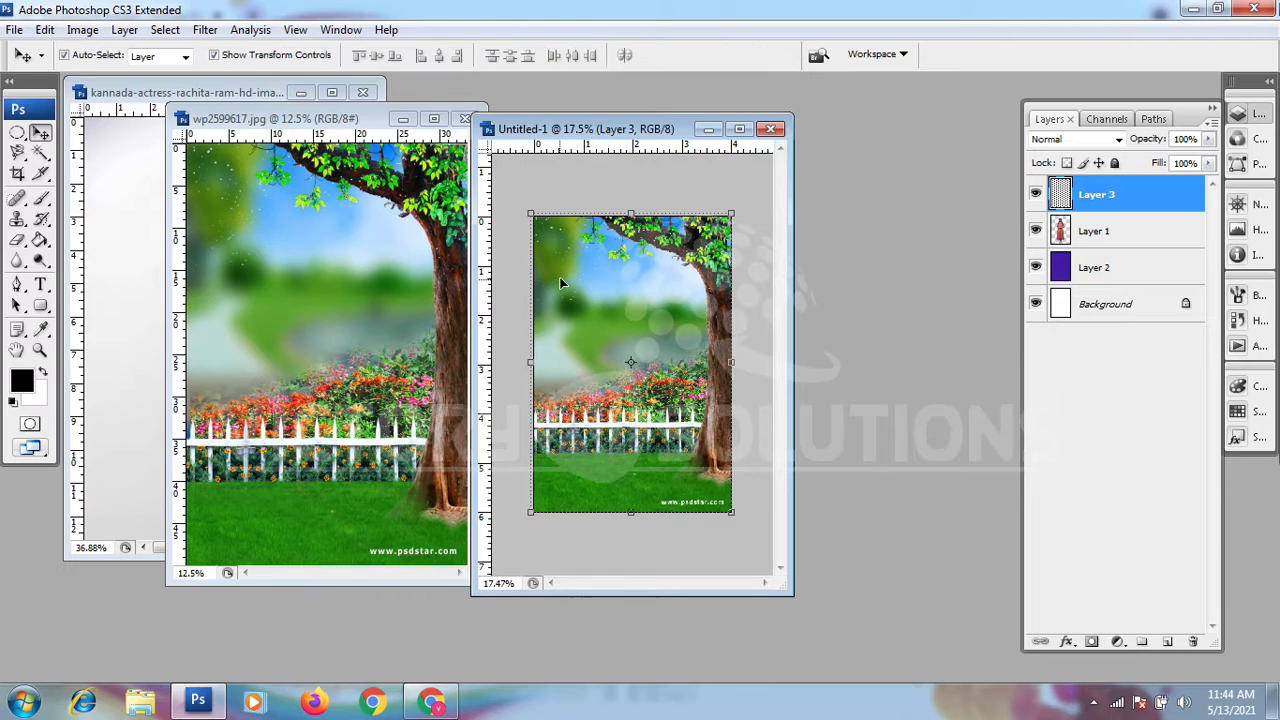
Step: Maximize the Untitled-1 document, fit it to the view and move the woman's Layer 1 above the nature photo's Layer 3
left_click(739, 129)
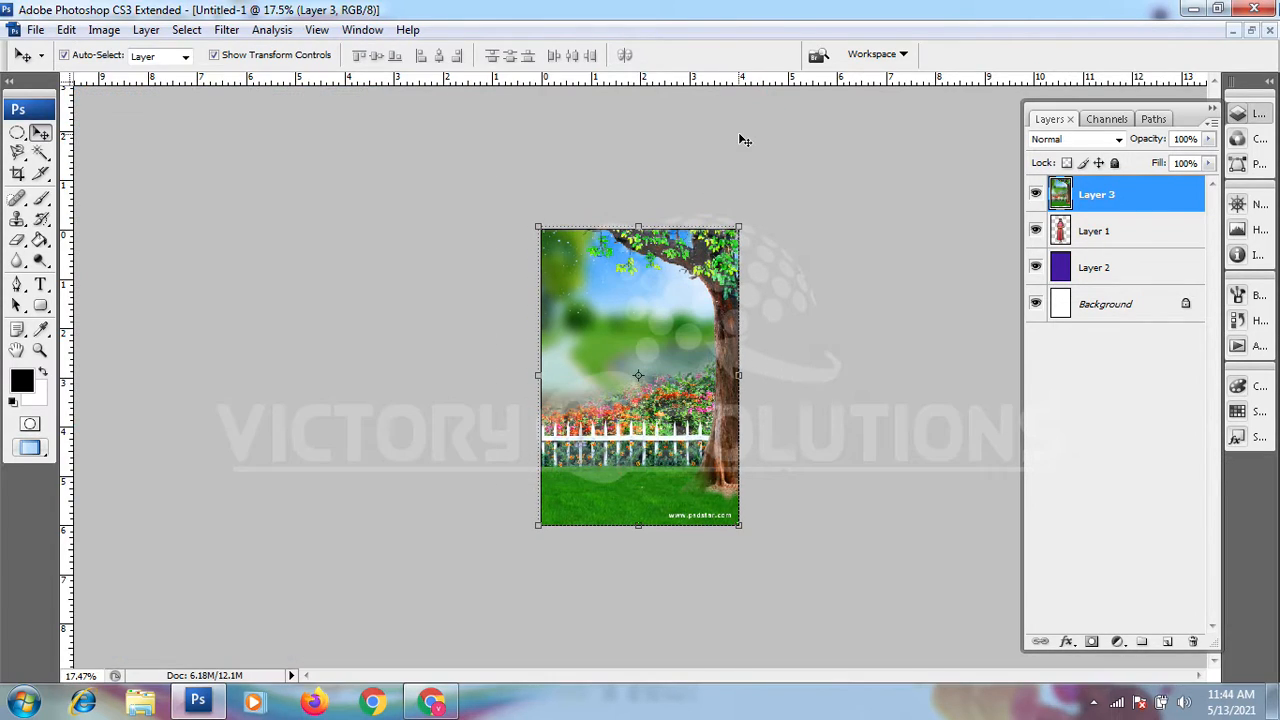
left_click(830, 394)
key("ctrl+0")
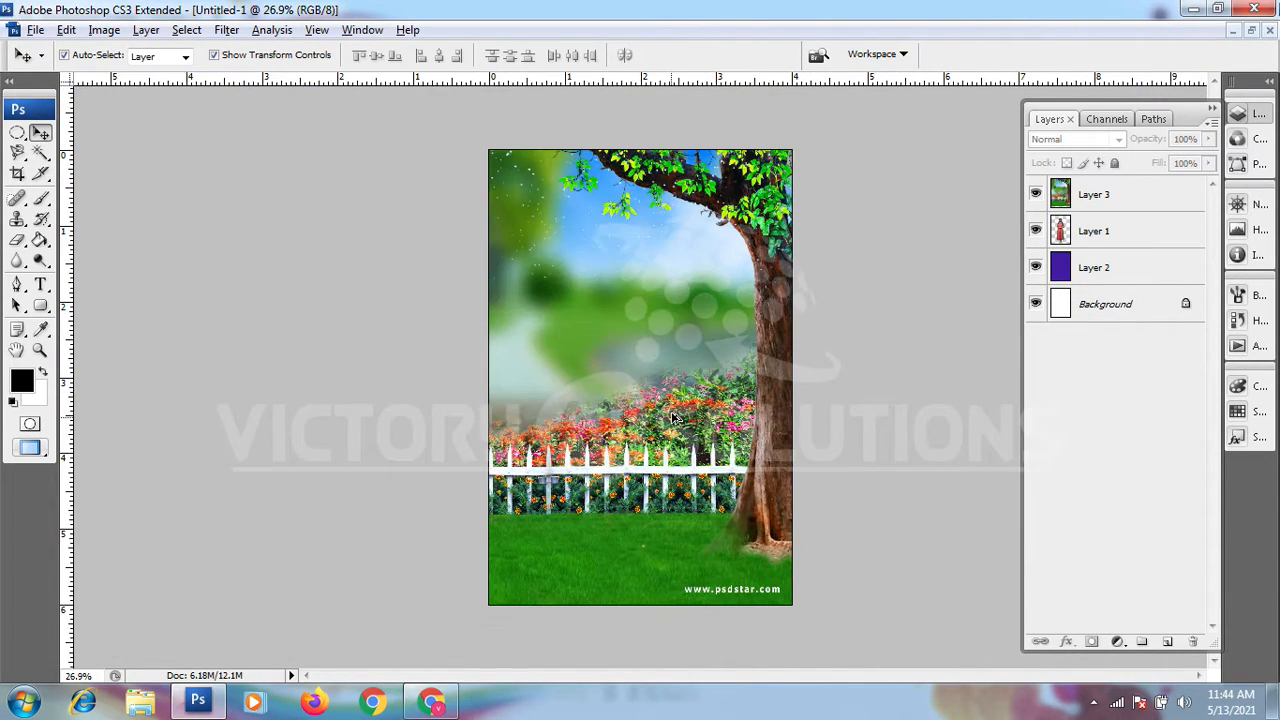
left_click(1106, 197)
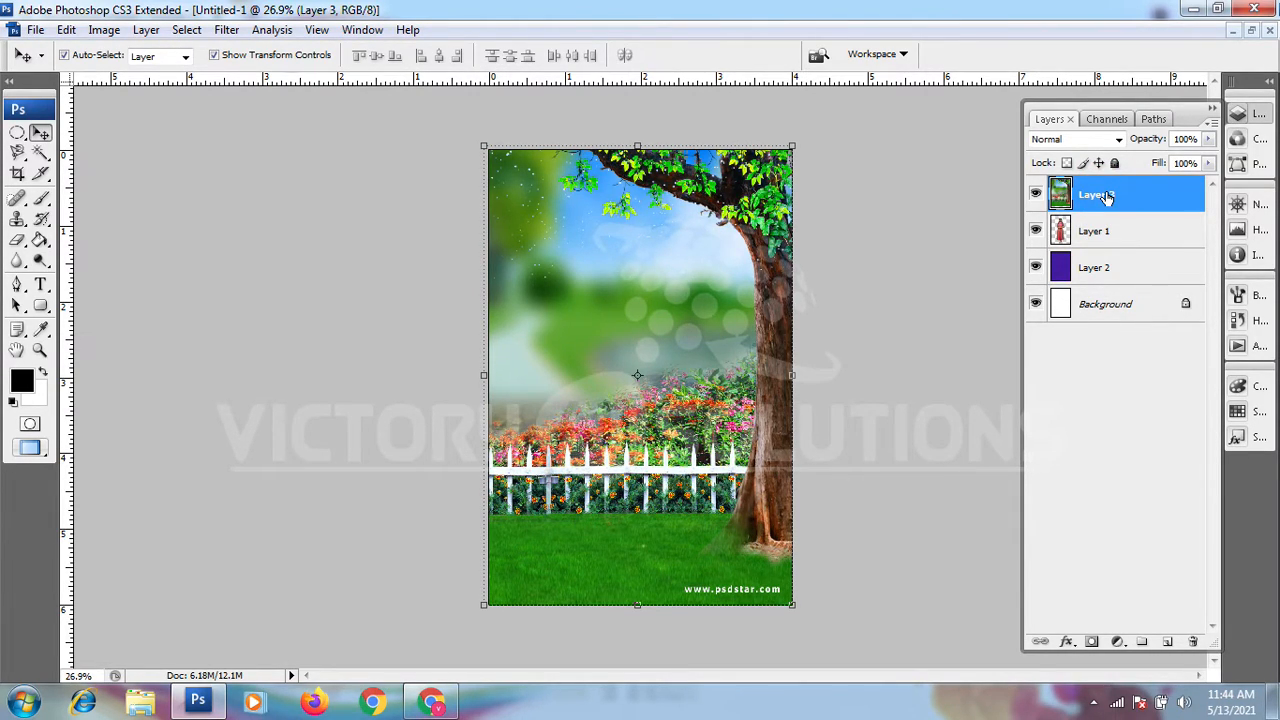
left_click(1097, 231)
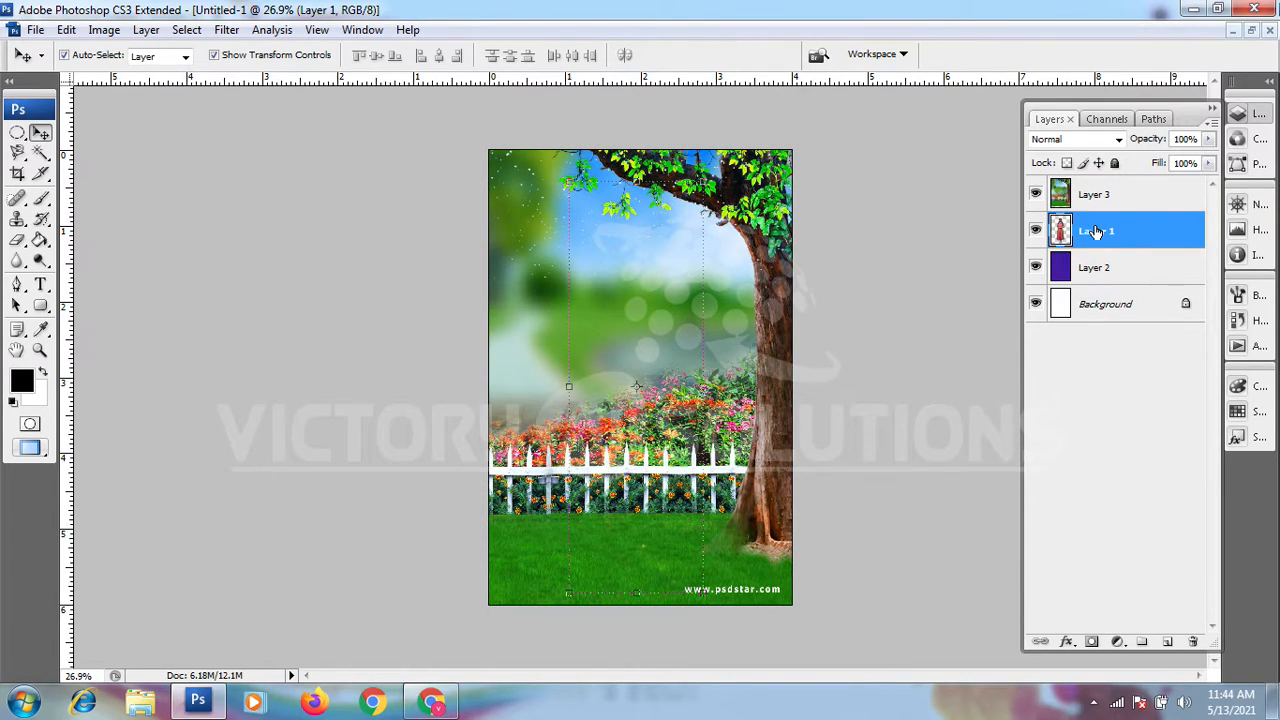
left_click(1097, 264)
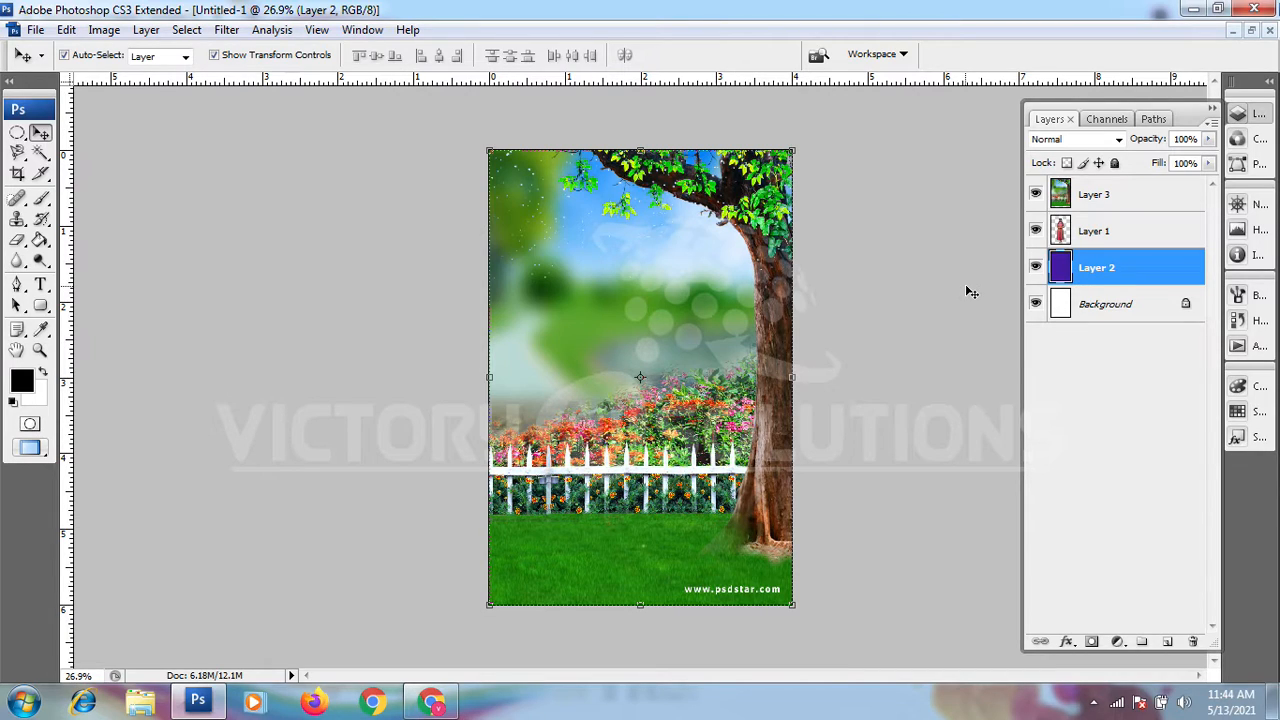
left_click(1087, 238)
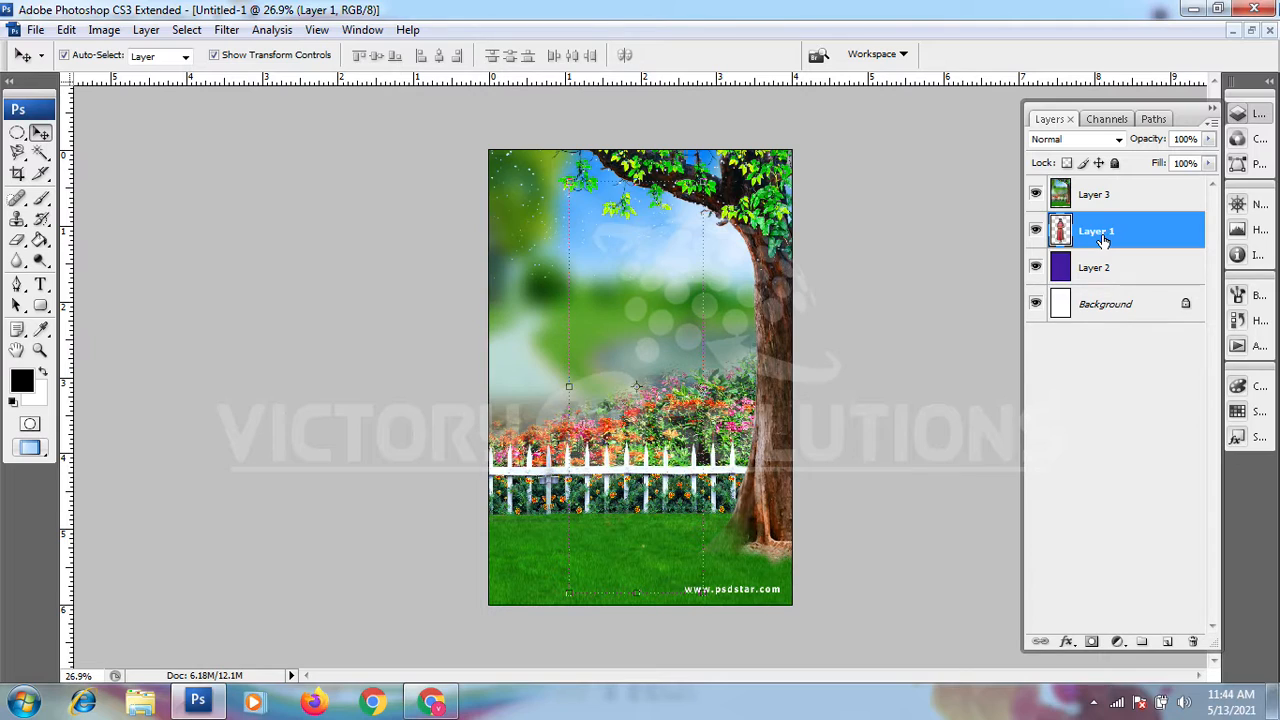
left_click_drag(1101, 238, 1096, 200)
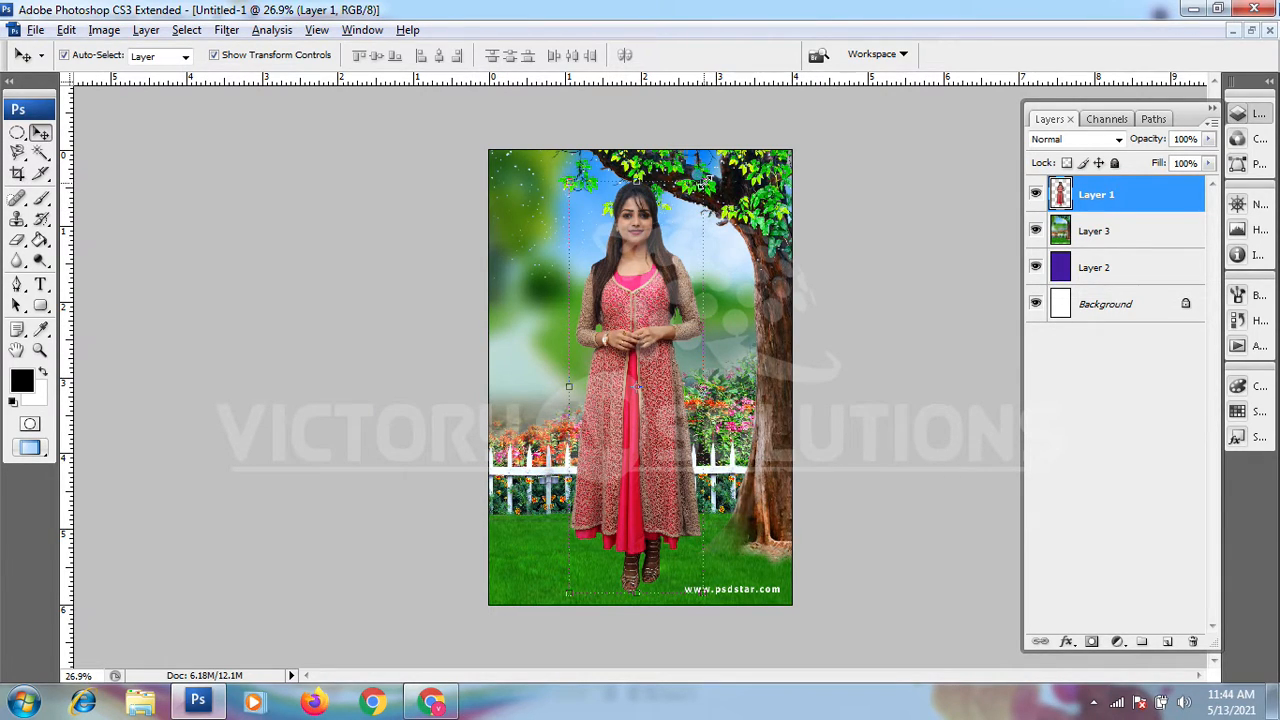
Step: Scale the woman to about 91.8%, move her slightly down and to the left on the lawn, and apply the transformation
left_click_drag(696, 191, 693, 203)
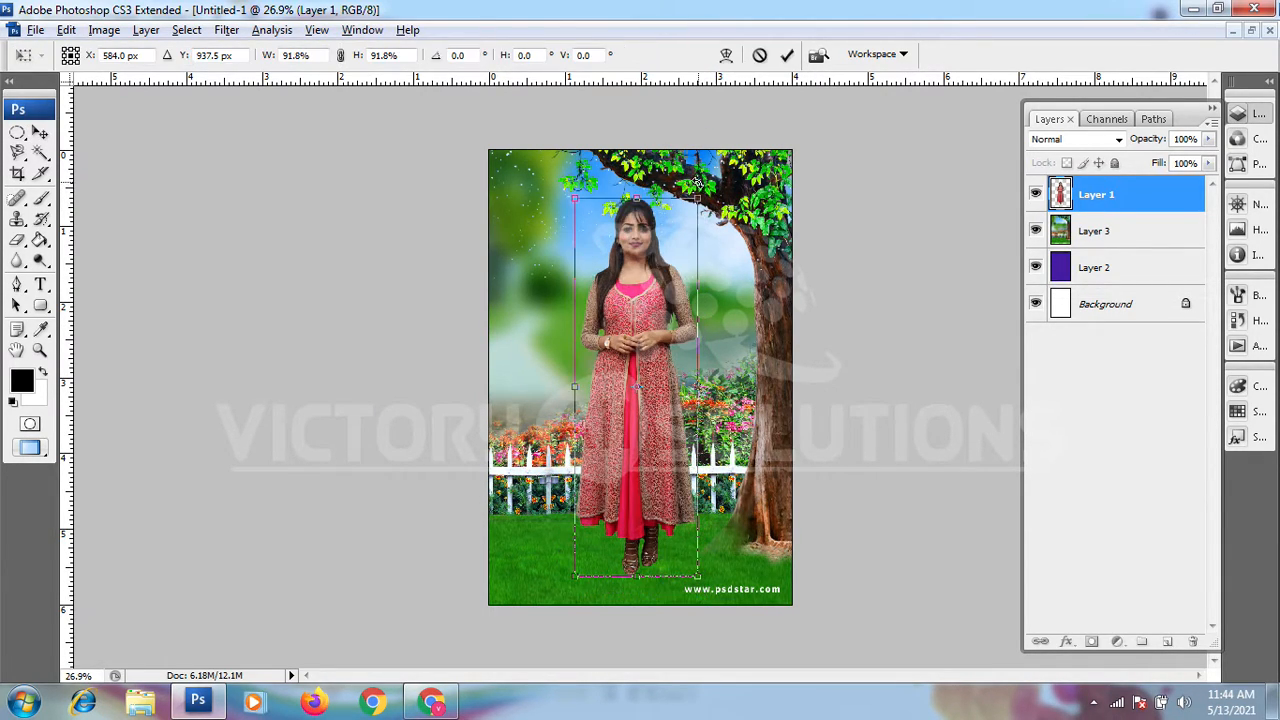
left_click_drag(670, 273, 644, 298)
key("Return")
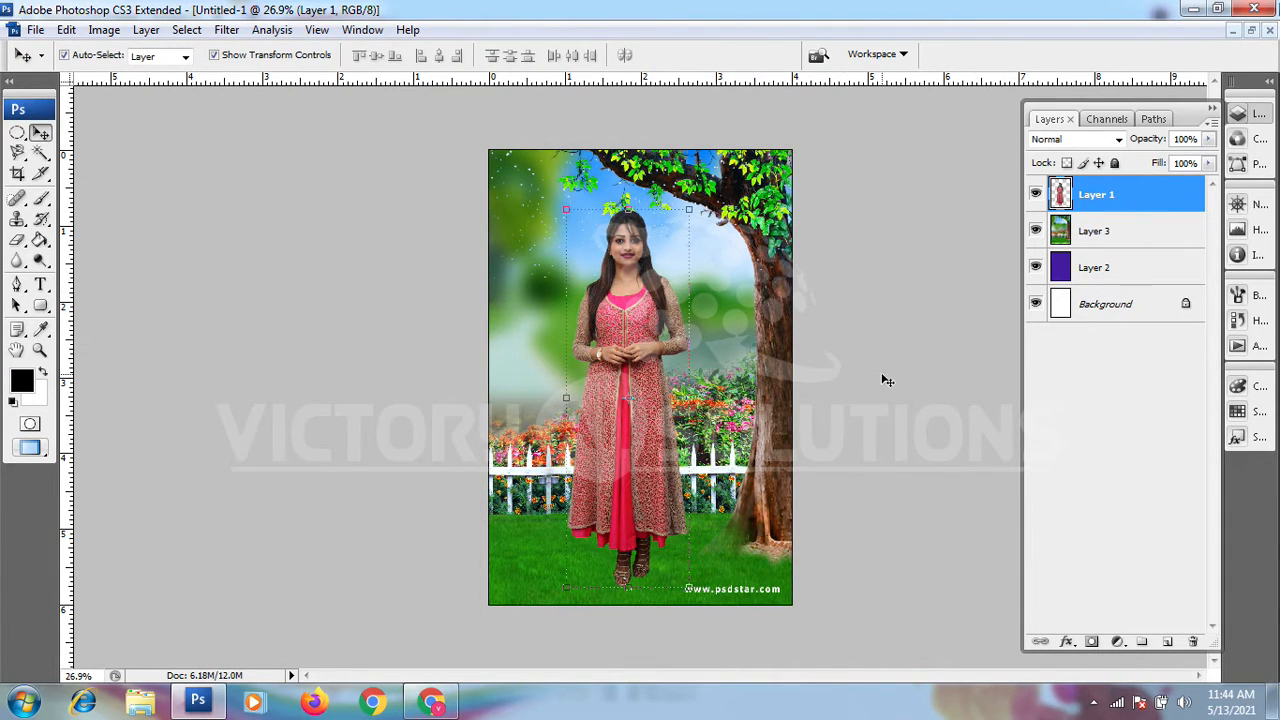
Step: Examine the woman's cut-out edges against the nature background up close and then in the full composition
left_click(888, 373)
scroll(628, 299, "up", 12)
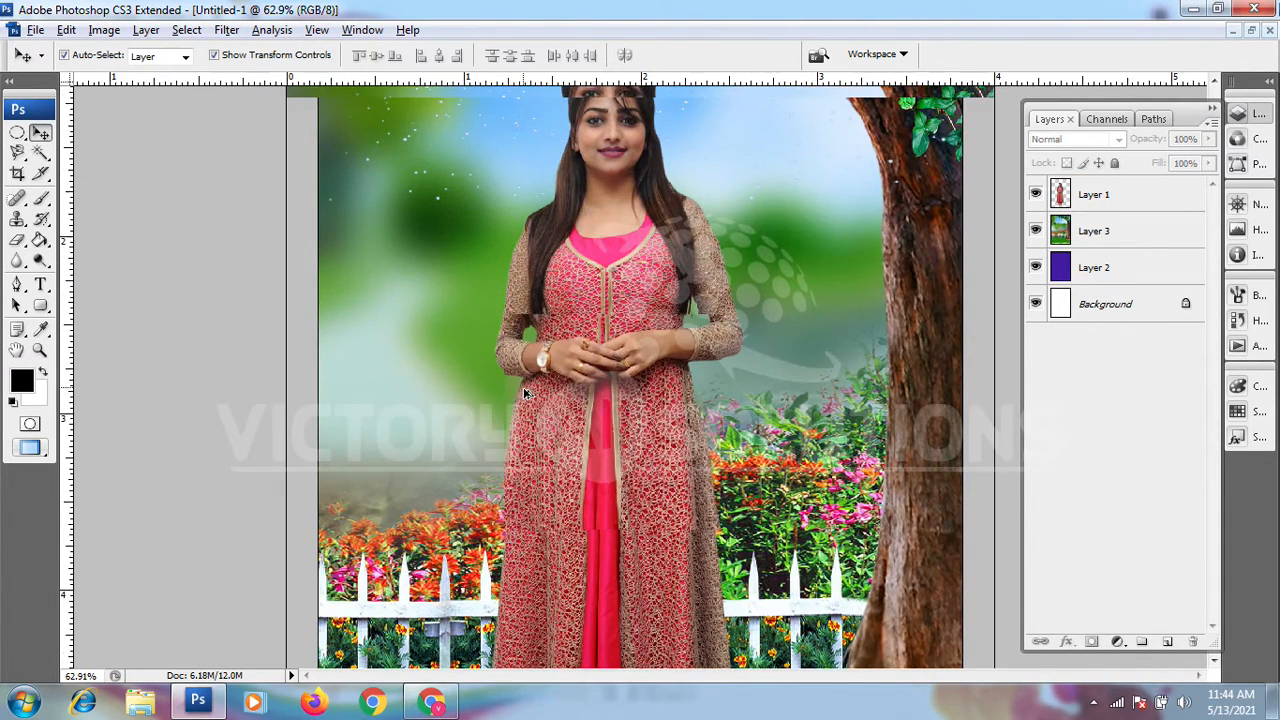
scroll(494, 371, "up", 5)
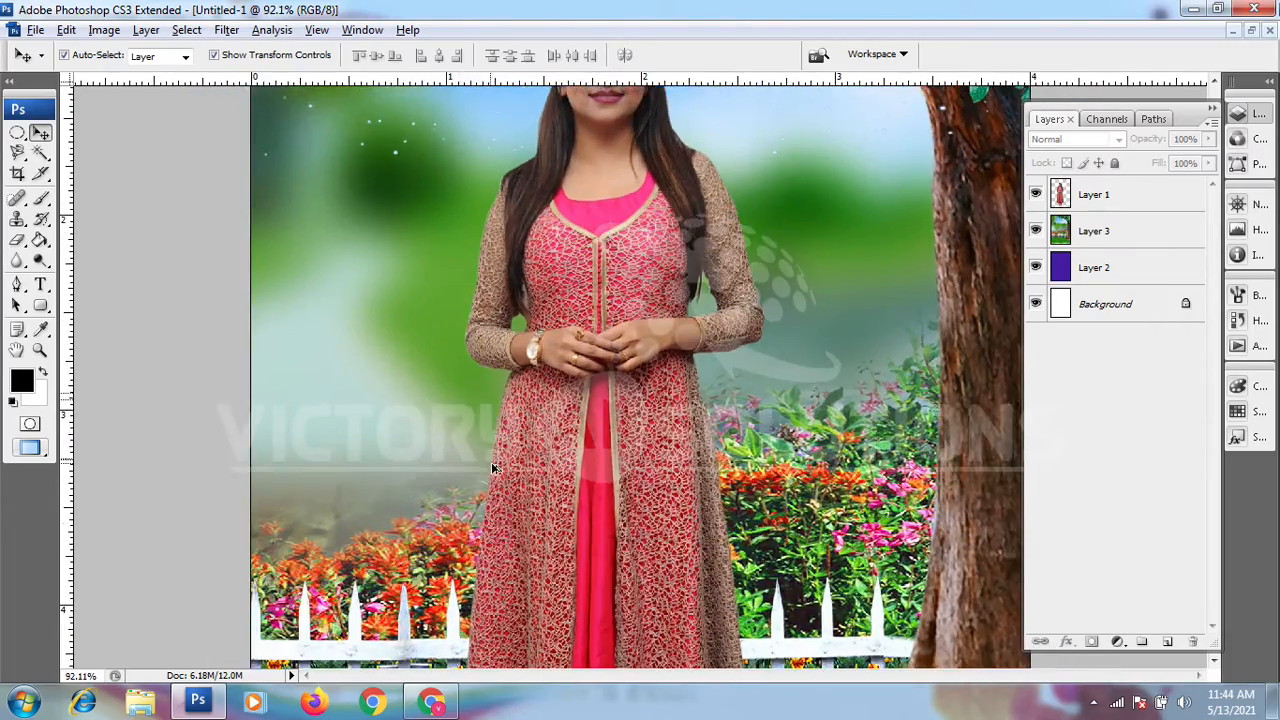
scroll(400, 440, "up", 3)
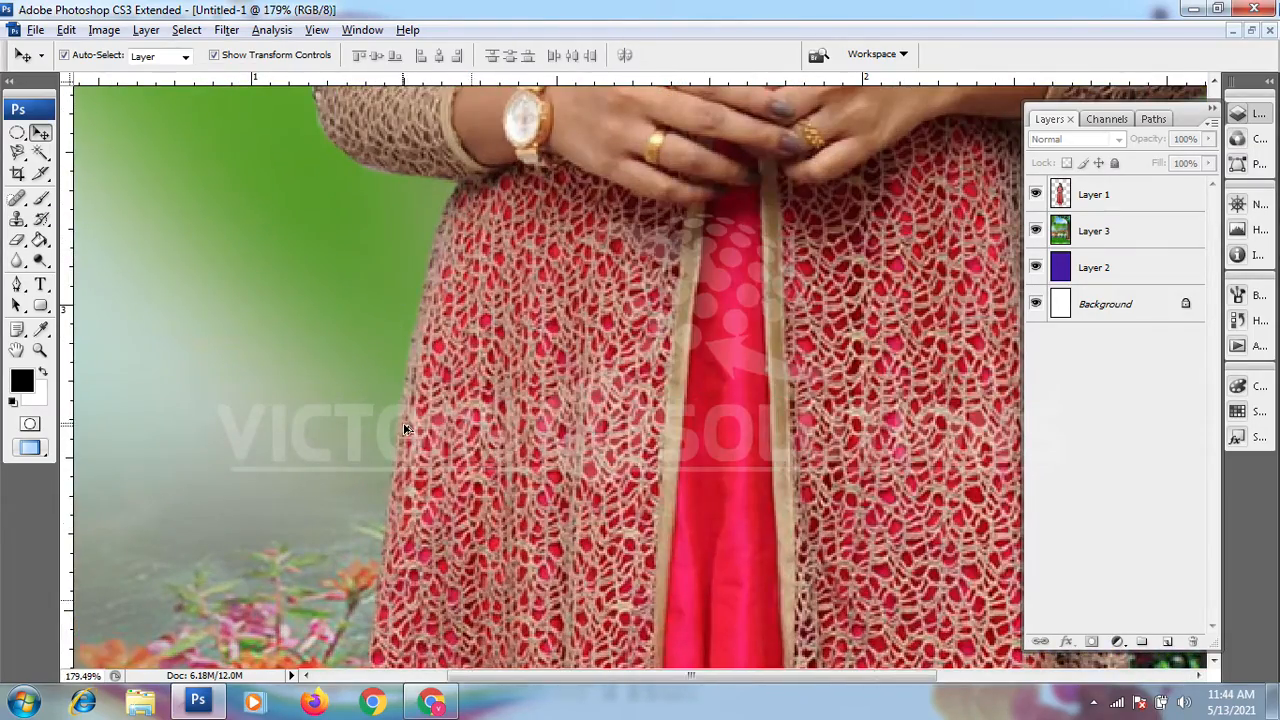
scroll(407, 432, "down", 3)
scroll(407, 432, "down", 4)
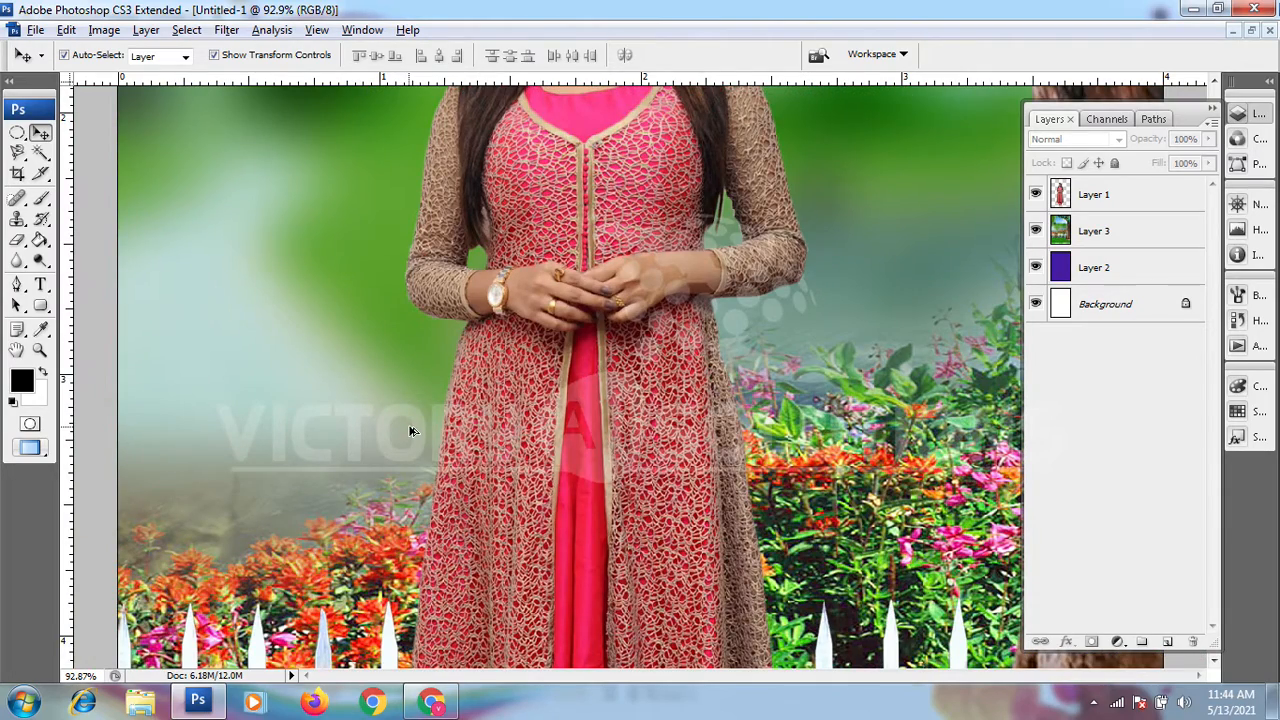
scroll(412, 432, "down", 3)
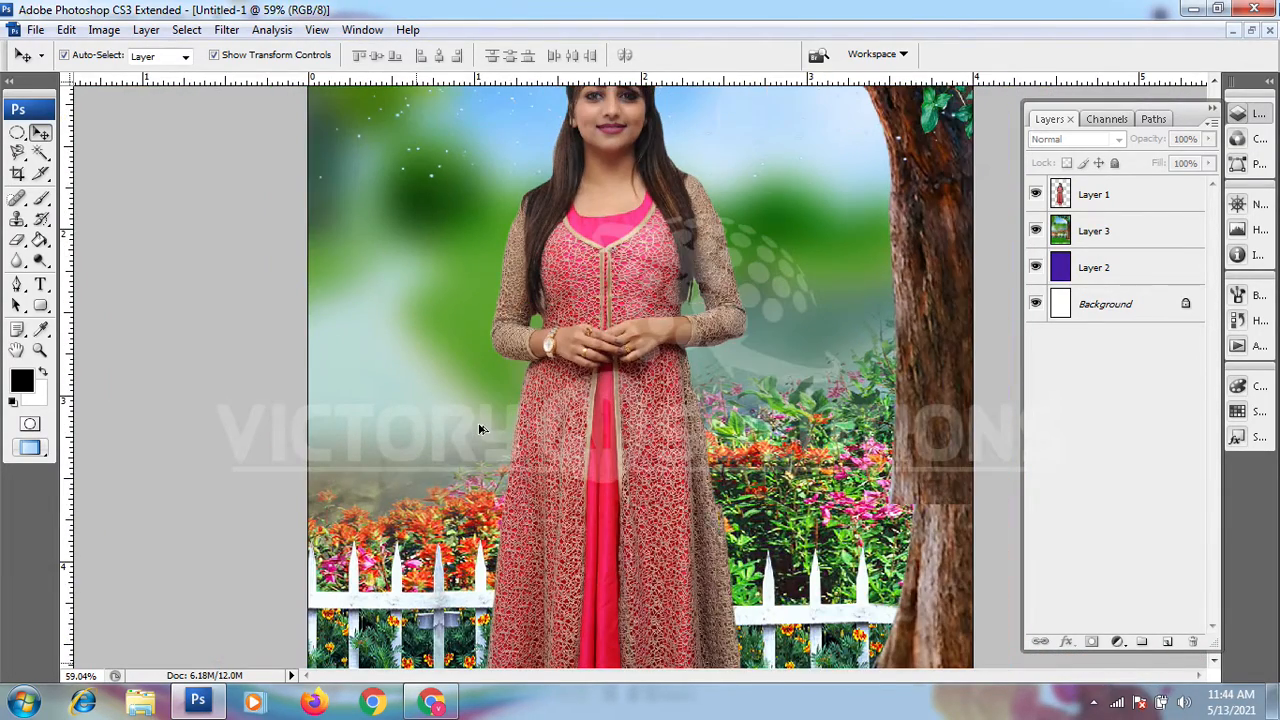
scroll(480, 429, "up", 1)
scroll(480, 429, "down", 1)
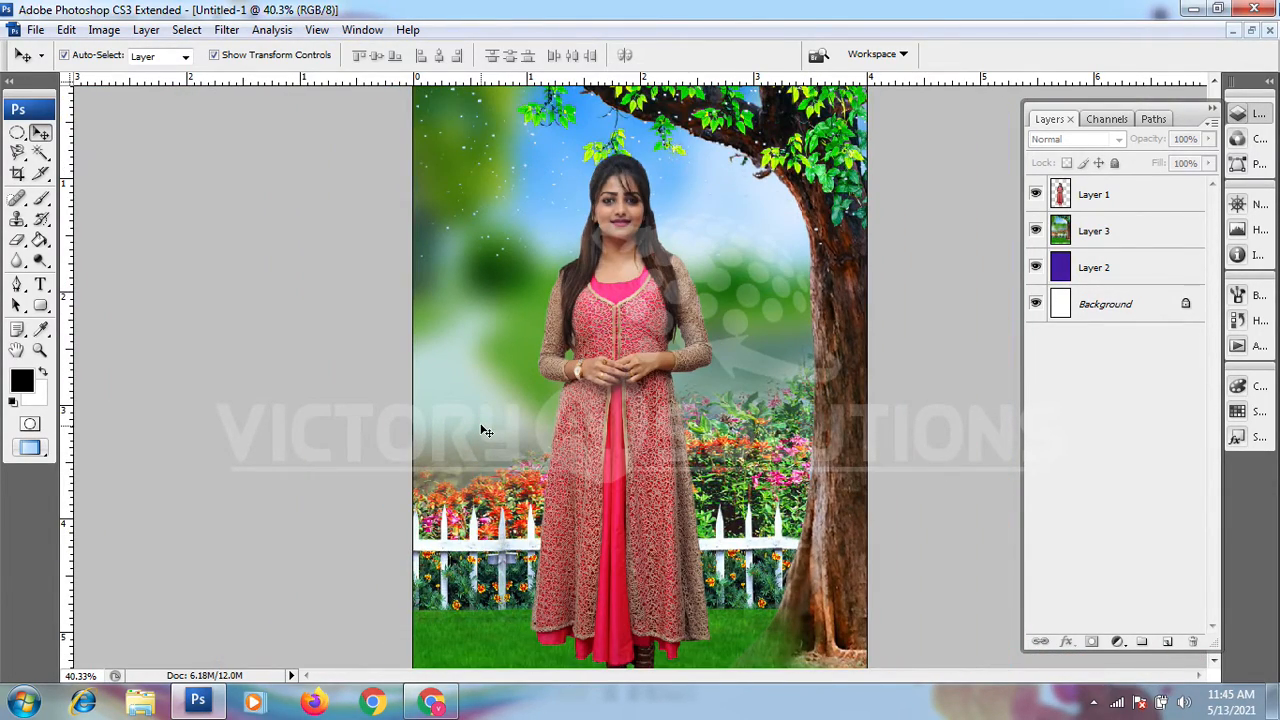
scroll(485, 430, "down", 1)
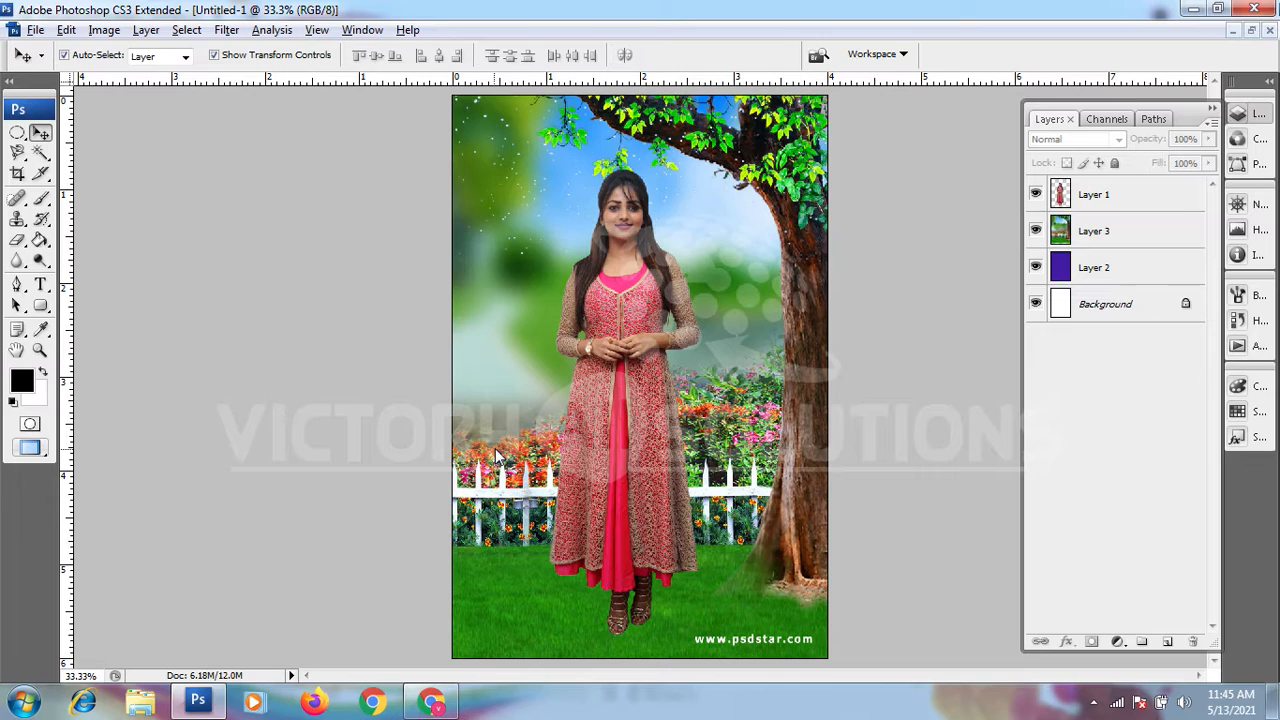
Step: Select the purple fill layer, Layer 2
left_click(1062, 270)
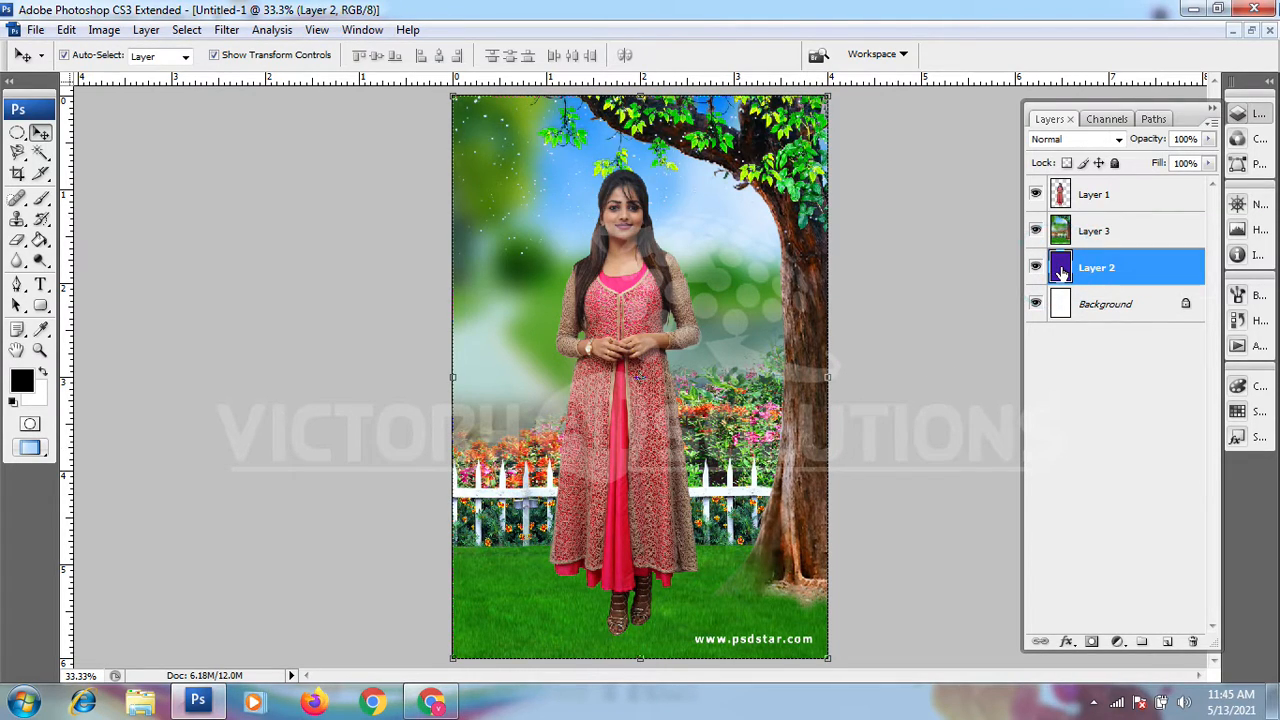